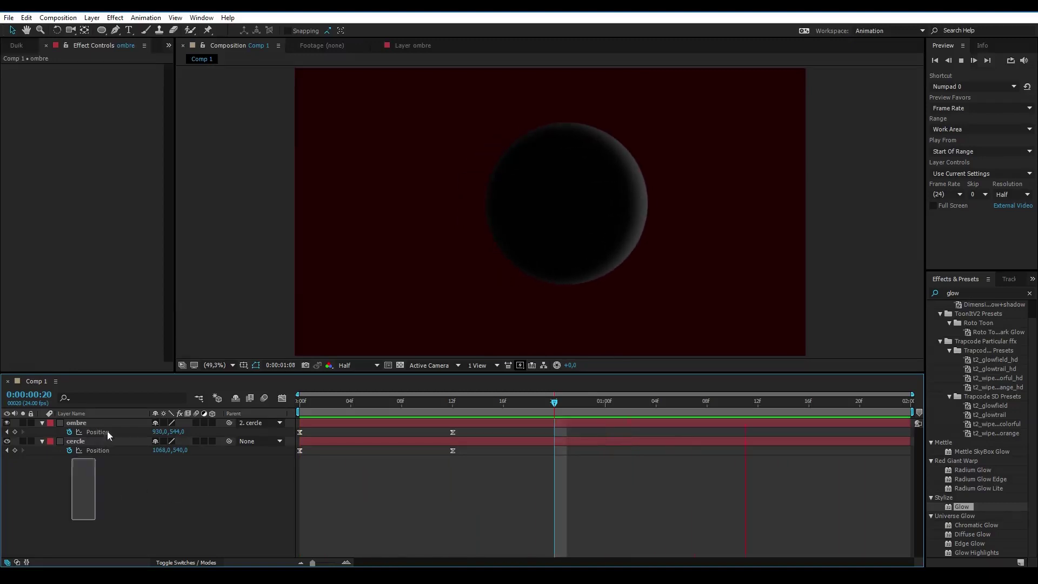
Step: Launch Duik, then delete the ombre and cercle layers from Comp 1
key(ctrl+a)
click(16, 44)
click(58, 170)
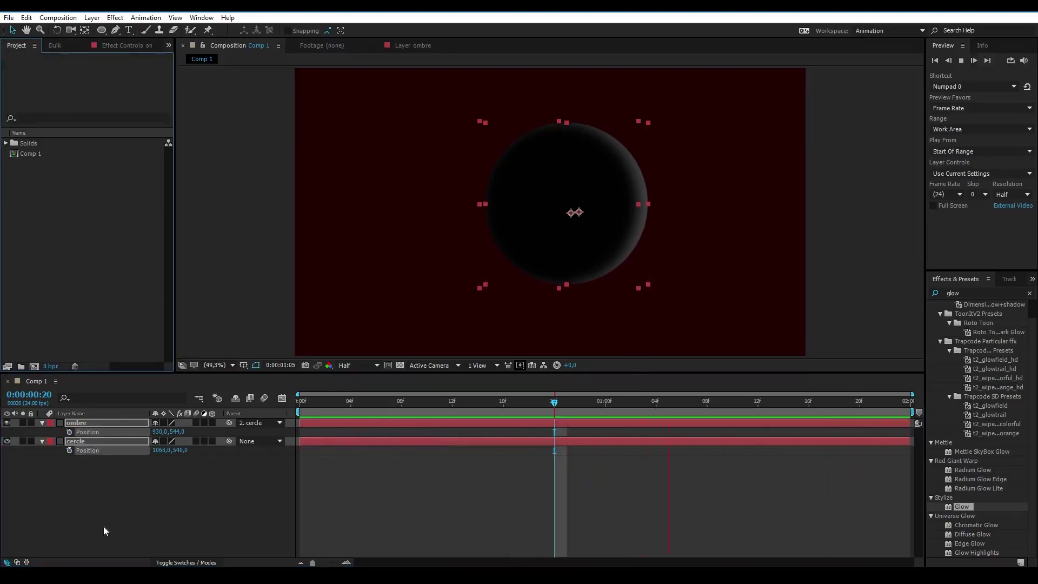
drag(78, 512, 92, 422)
key(Delete)
Step: Delete Comp 1 and the remaining solids from the project
click(25, 153)
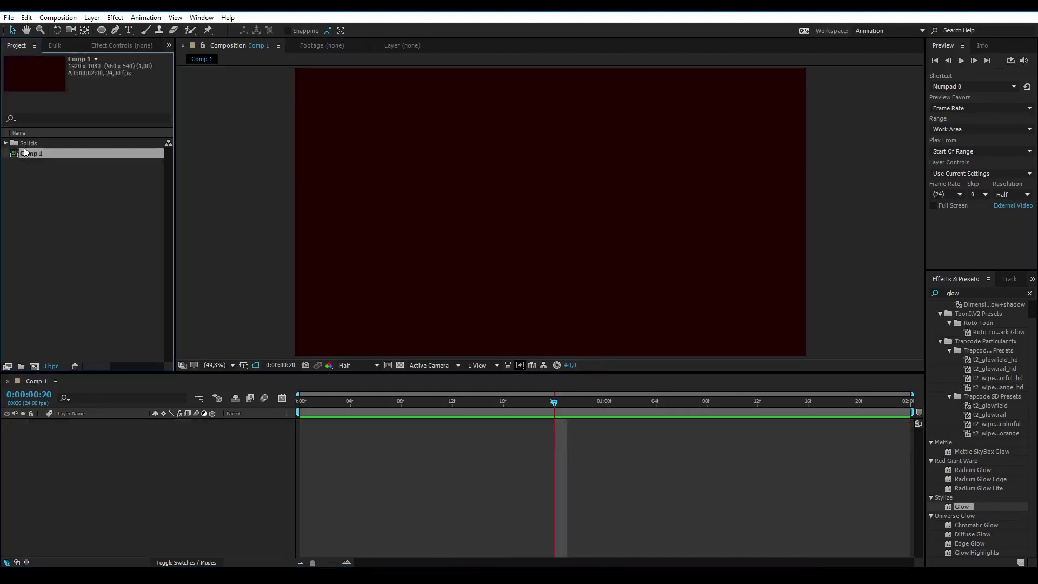
key(Delete)
key(Delete)
click(551, 303)
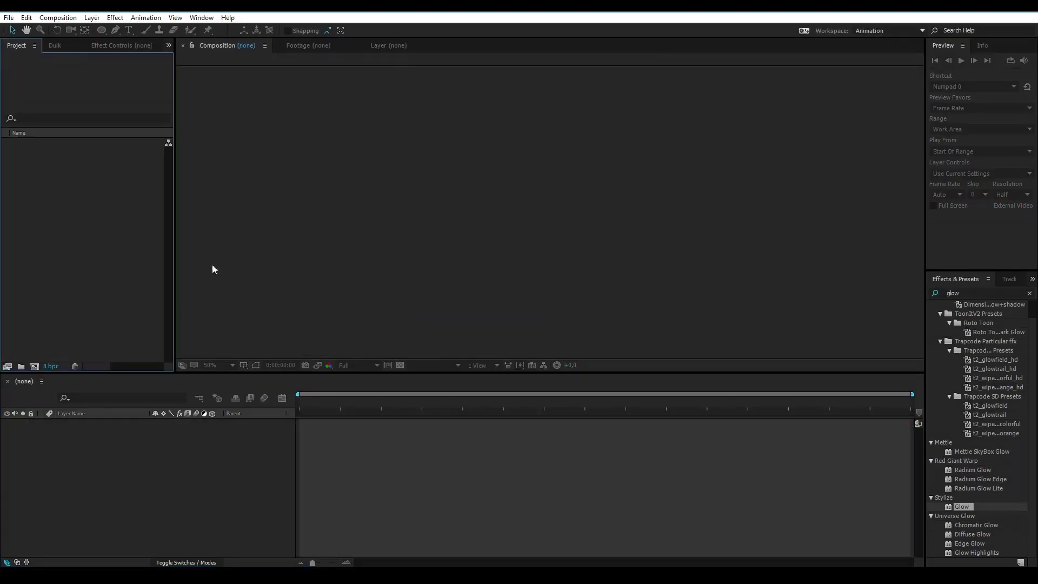
Step: Create a 1920×1080, 24 fps composition named Boucle with a deep royal blue background
click(34, 365)
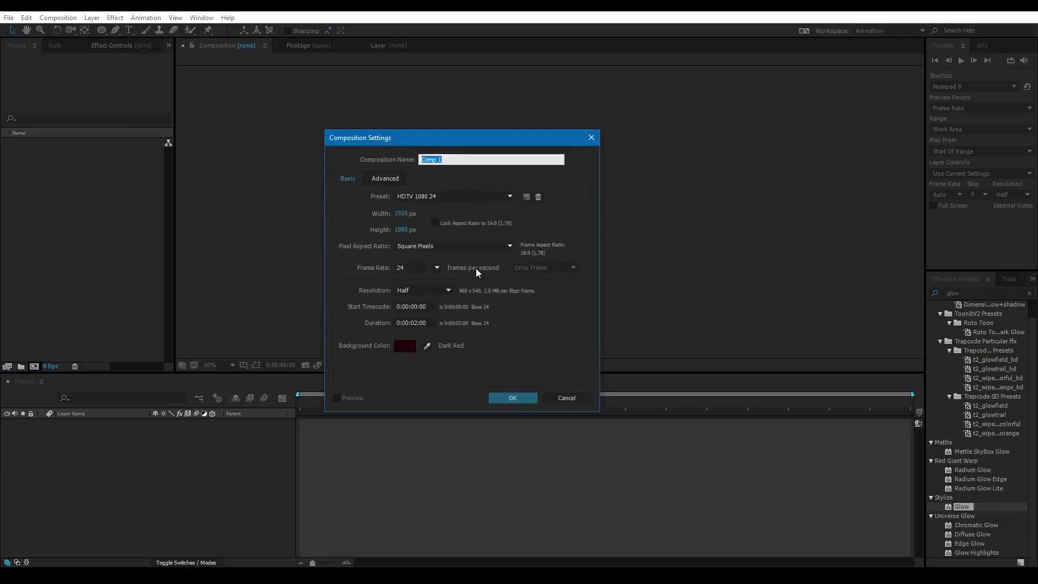
text(Boucle)
click(407, 348)
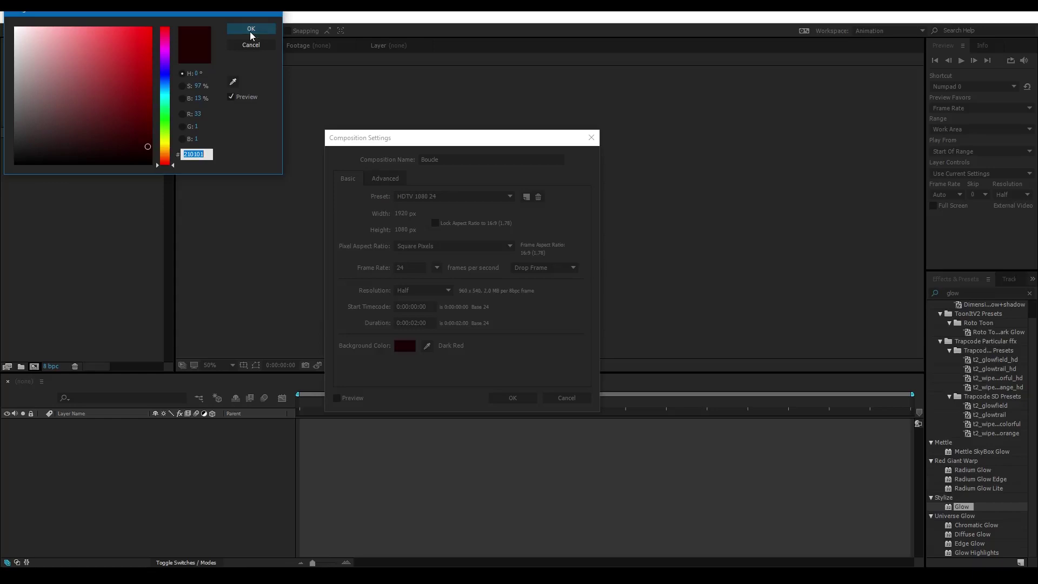
drag(167, 161, 167, 79)
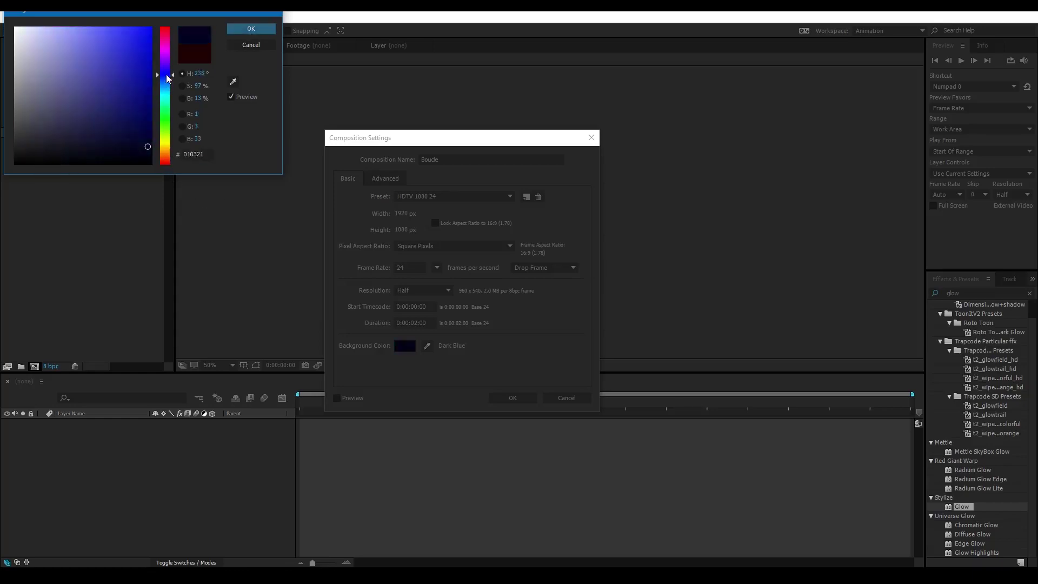
drag(146, 149, 124, 120)
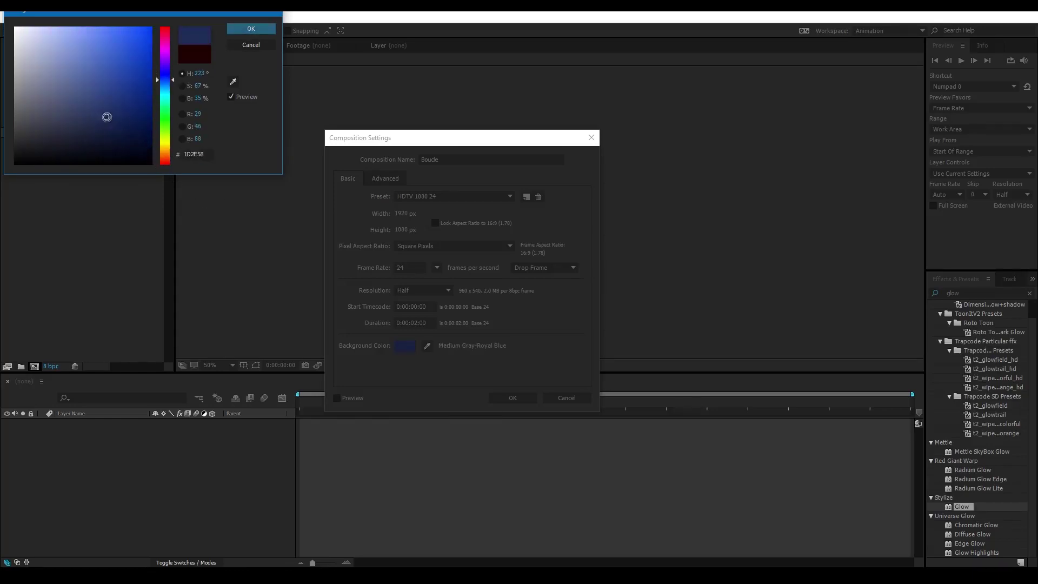
click(254, 30)
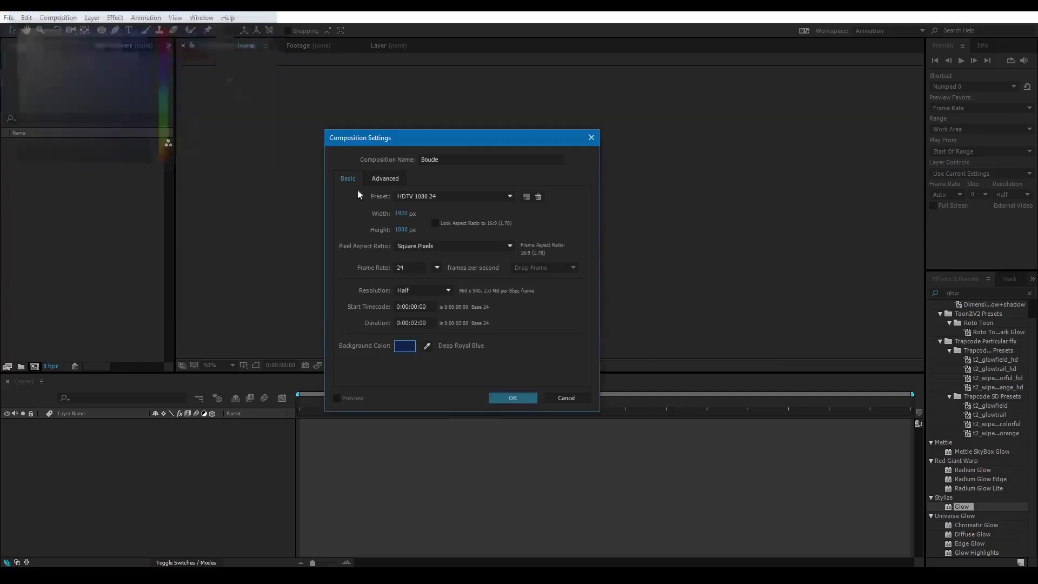
click(513, 398)
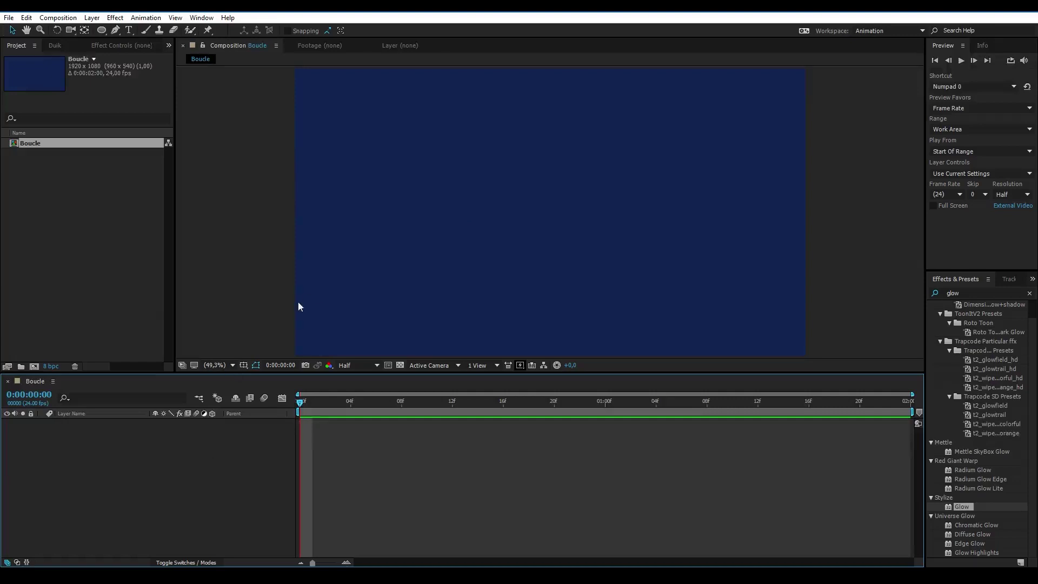
Step: Add a full-frame gold-orange solid, Deep Orange Solid 1, to the Boucle composition
right_click(126, 469)
click(83, 475)
click(377, 239)
right_click(173, 475)
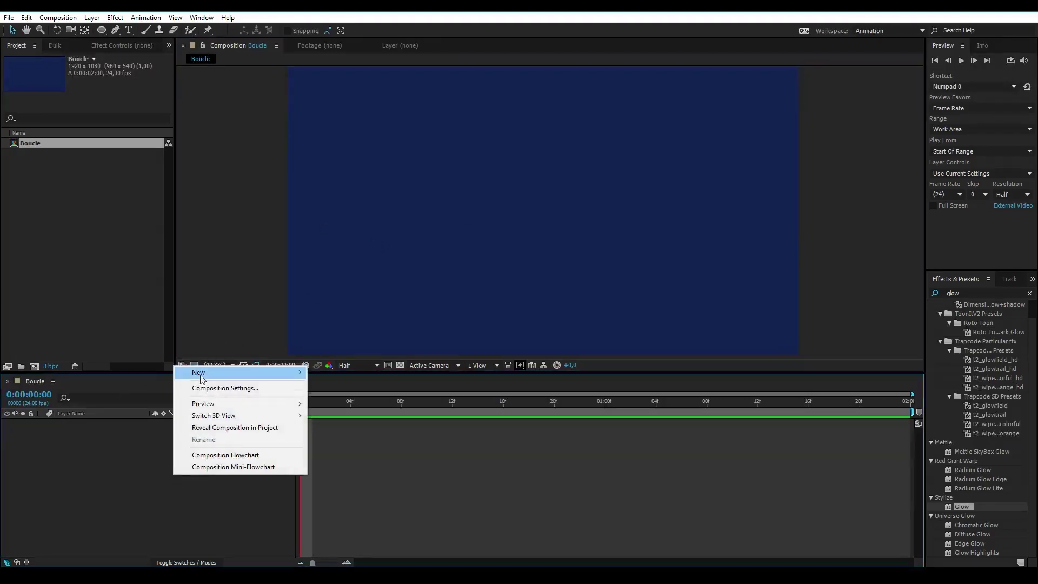
mouse_move(200, 374)
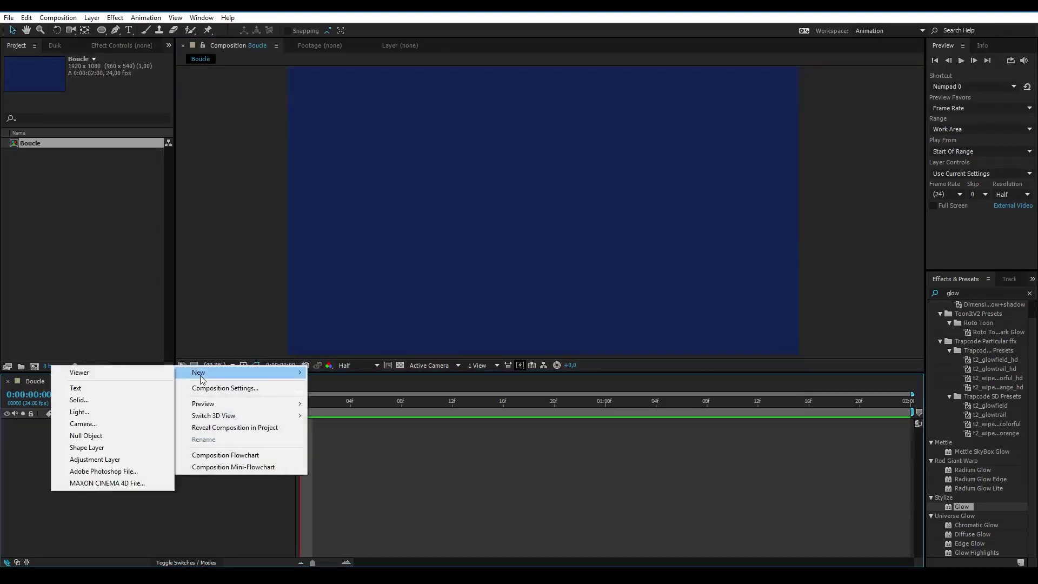
click(132, 400)
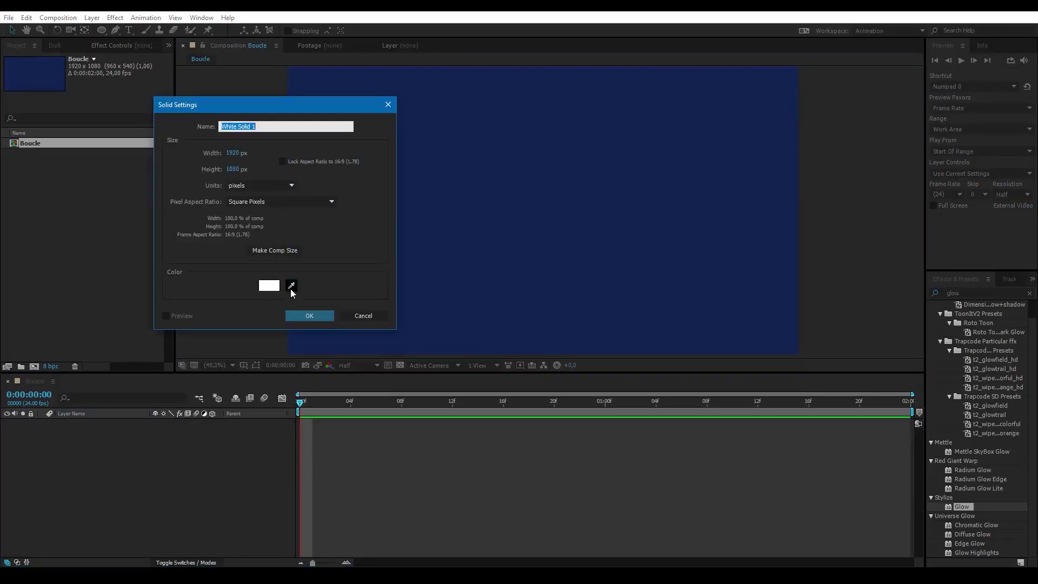
click(291, 286)
click(489, 296)
click(273, 286)
mouse_move(168, 157)
mouse_down()
mouse_move(168, 98)
mouse_move(162, 153)
mouse_up()
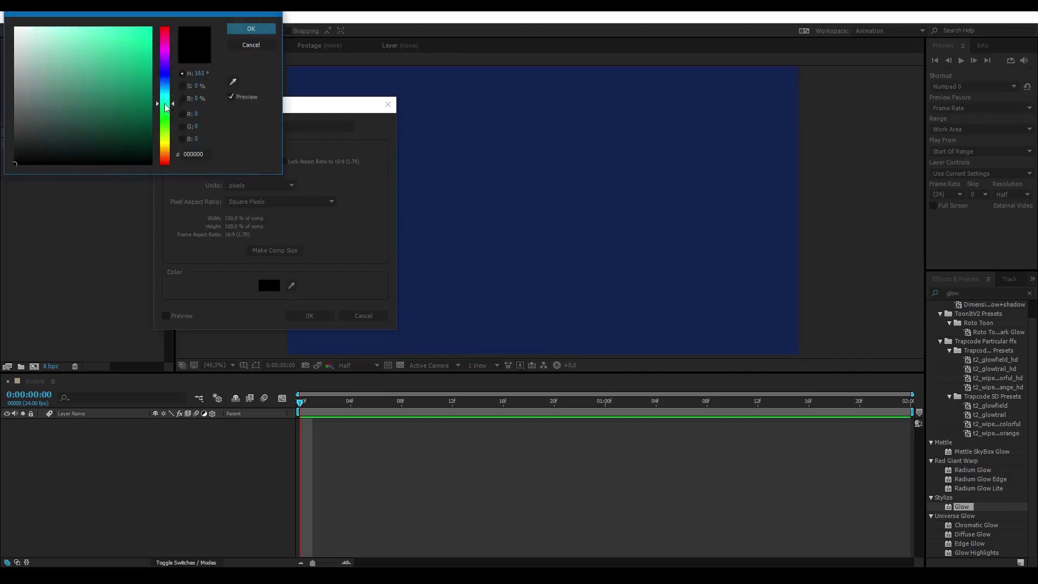
drag(120, 81, 143, 65)
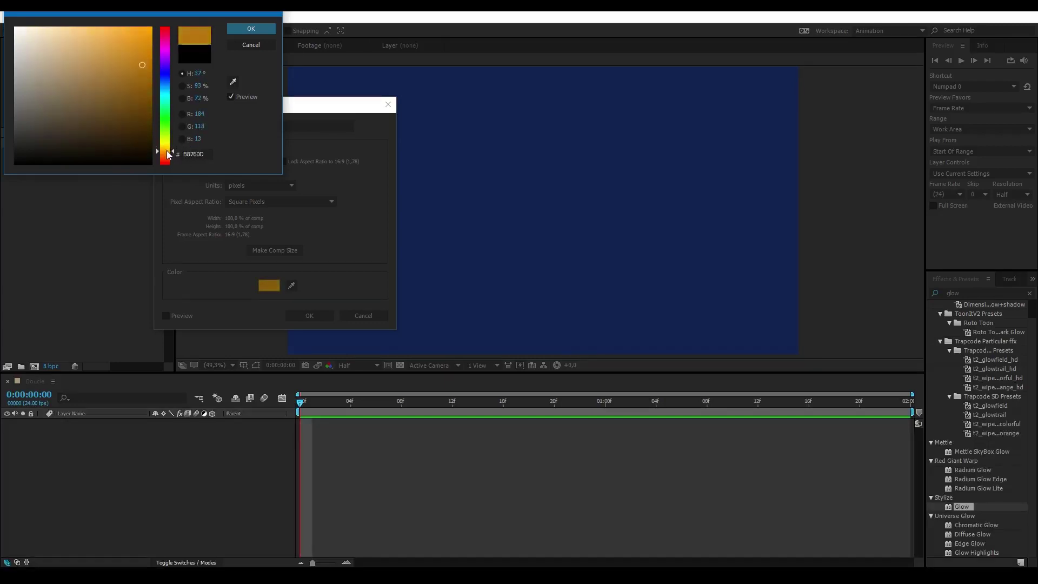
click(251, 28)
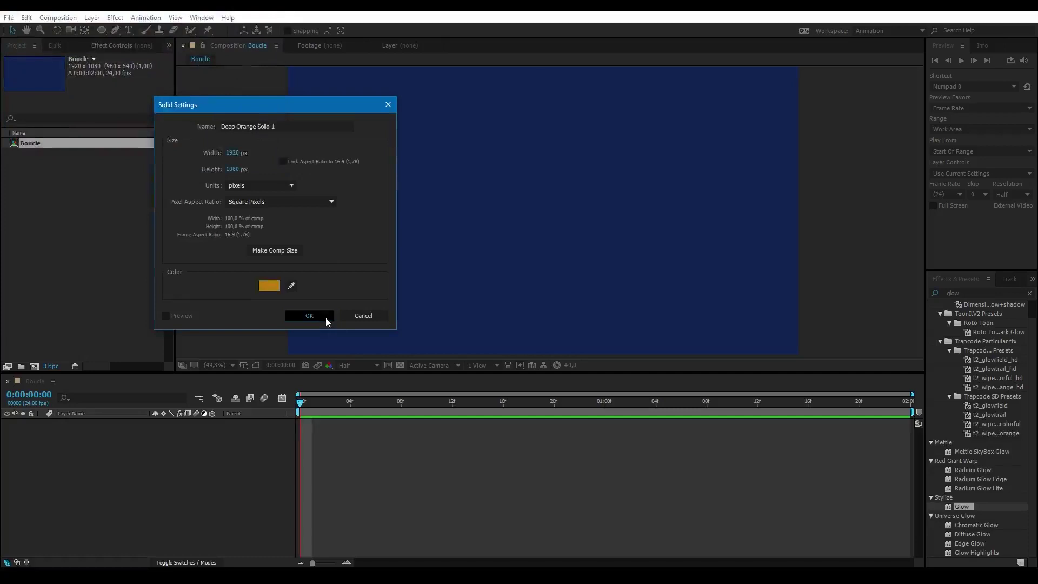
click(323, 316)
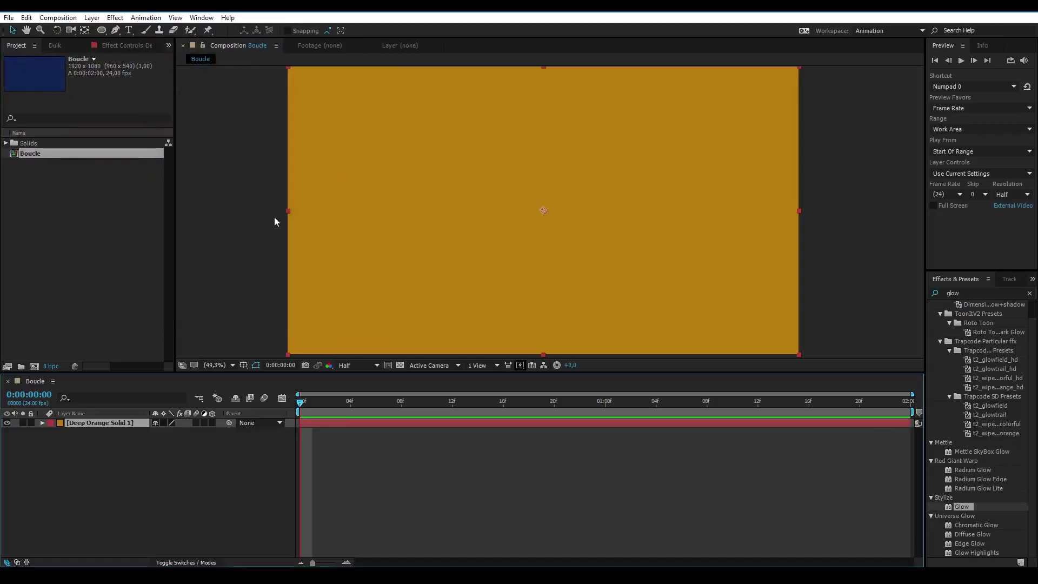
Step: Draw a circular ellipse mask on the orange solid with the Ellipse Tool
drag(101, 30, 122, 53)
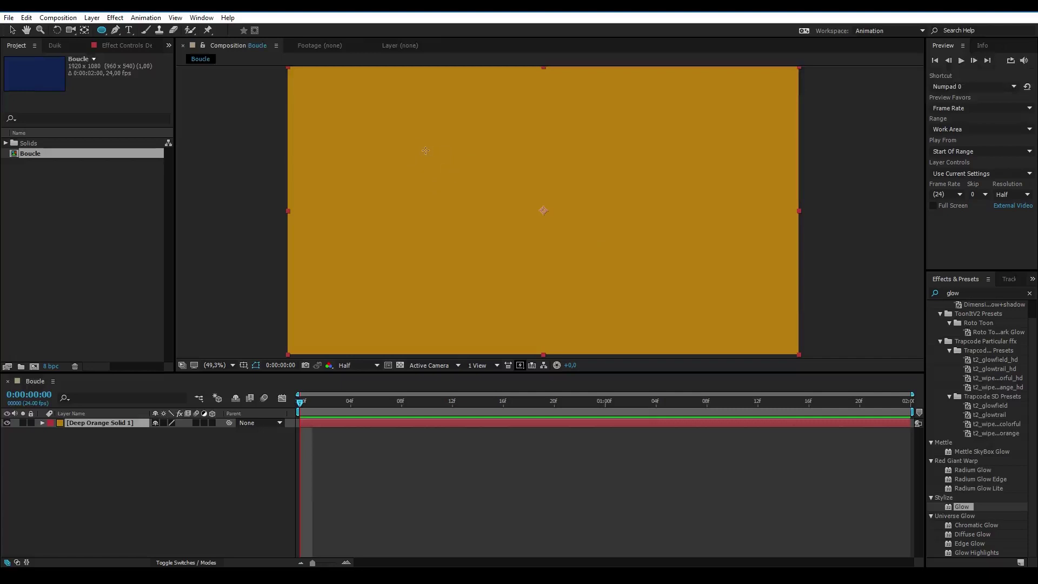
drag(424, 138, 610, 252)
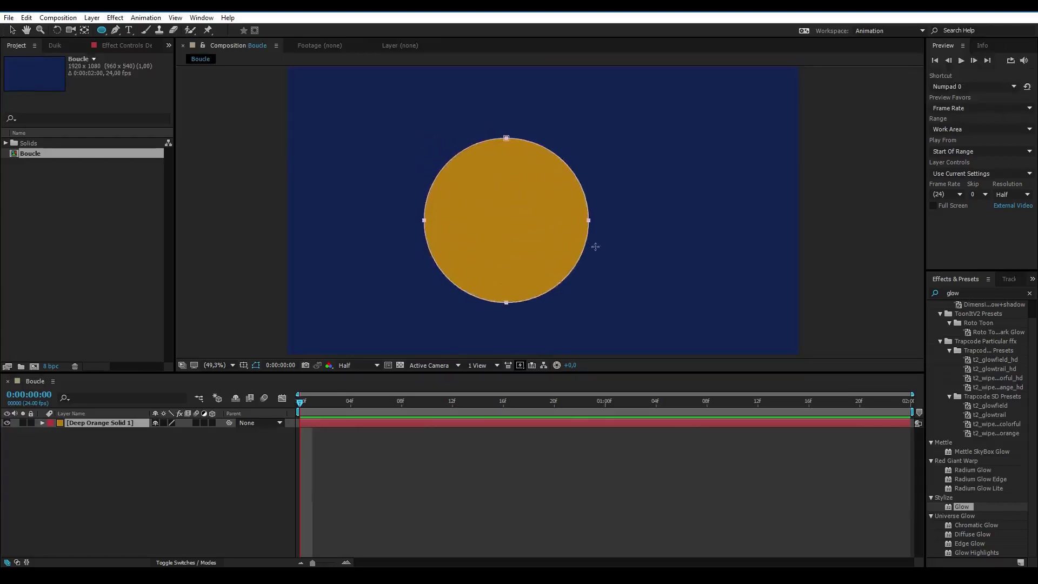
drag(610, 252, 603, 238)
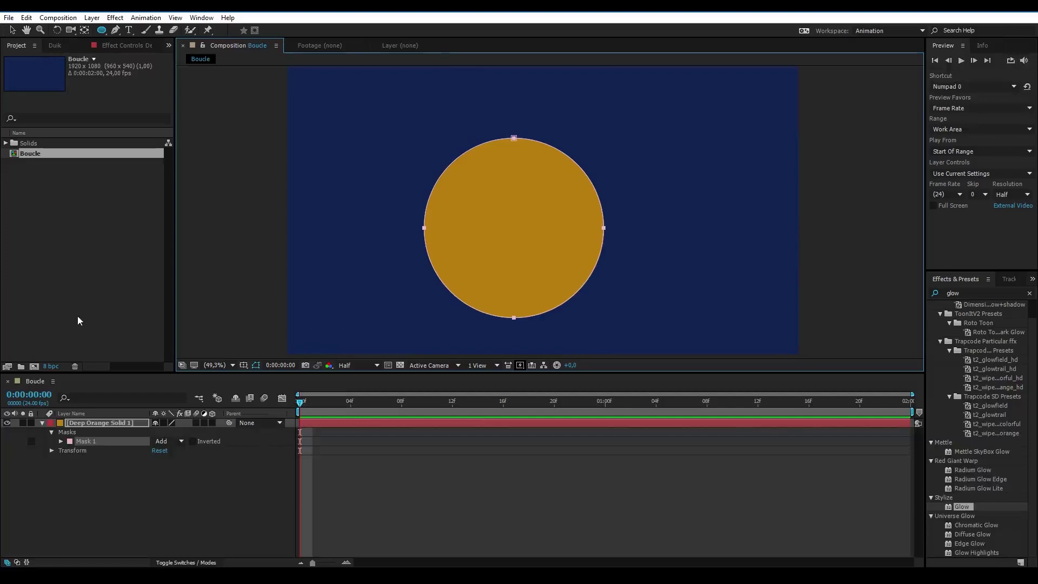
Step: Rename the orange solid layer to Cercle and expand its mask properties
click(101, 424)
key(Return)
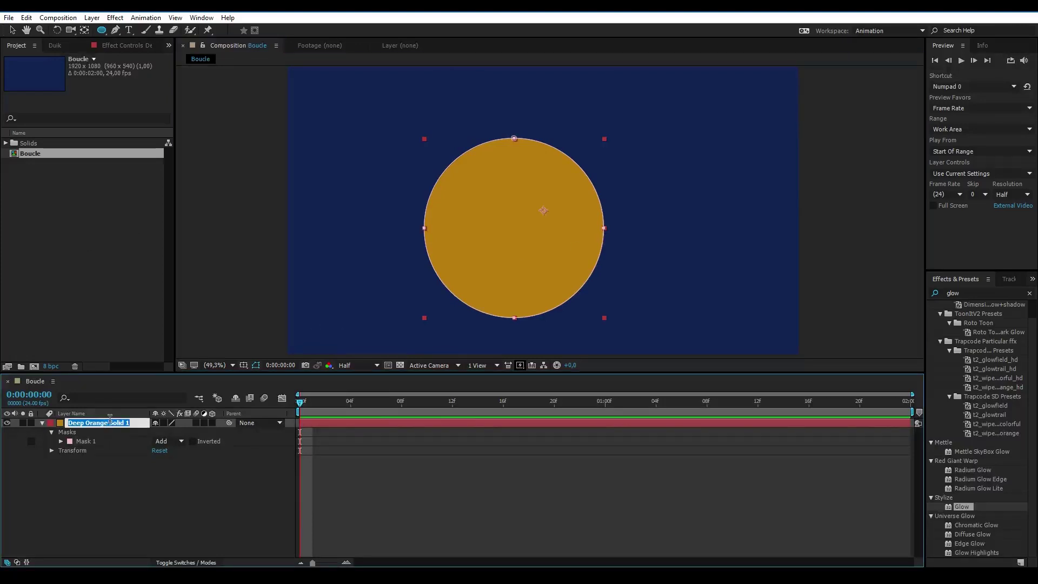
text(Cercle)
click(90, 465)
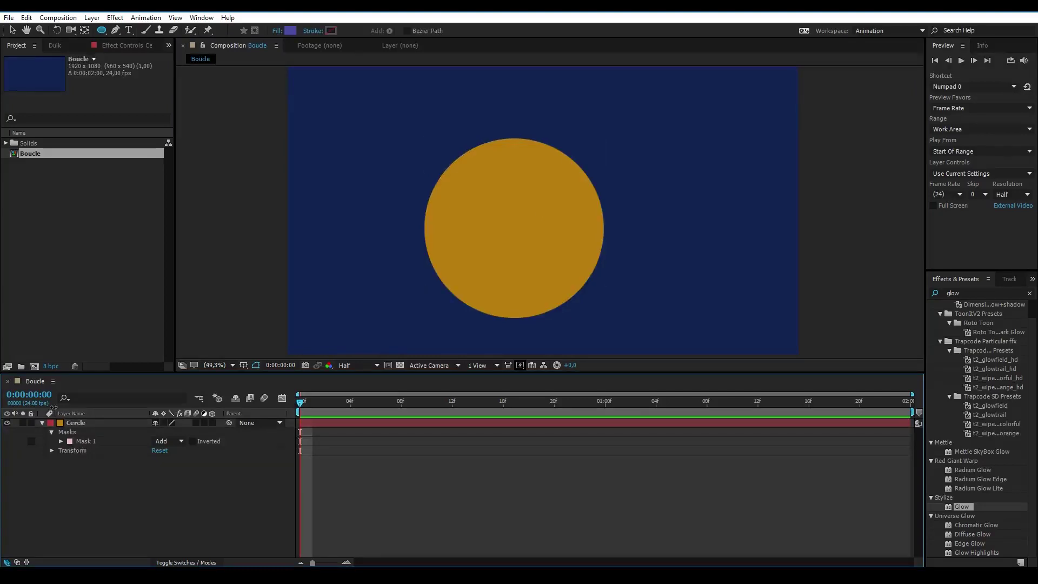
click(60, 441)
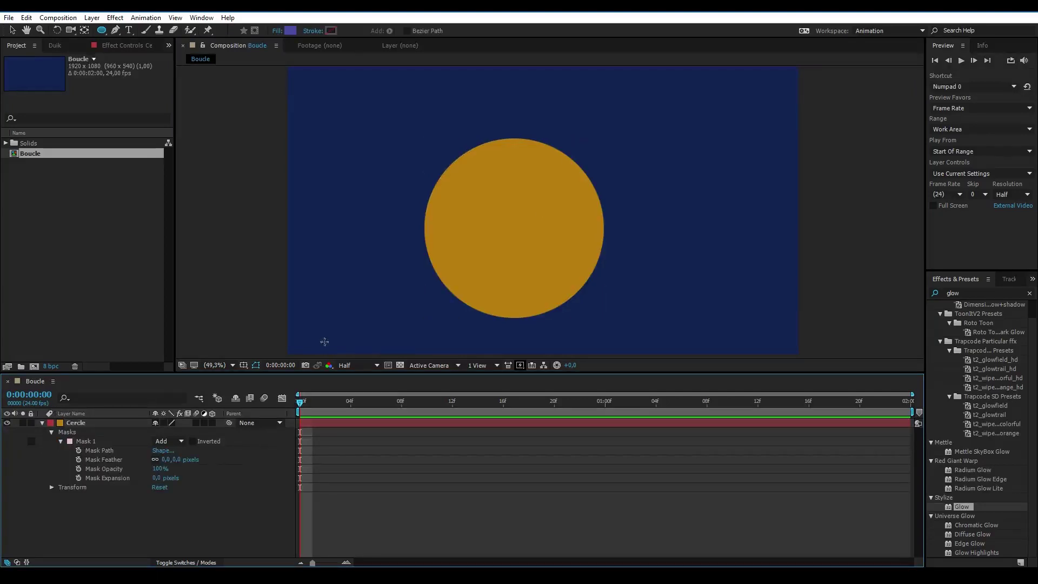
Step: Reposition the Cercle disc near the centre of the Boucle frame
drag(441, 274, 381, 272)
click(215, 364)
click(213, 365)
click(212, 371)
click(134, 248)
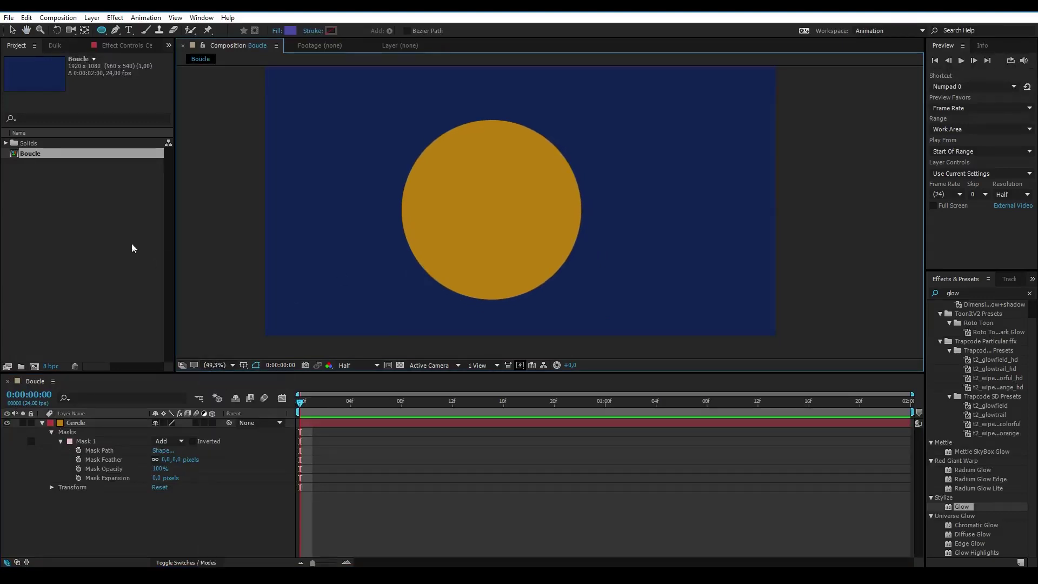
click(12, 29)
click(118, 423)
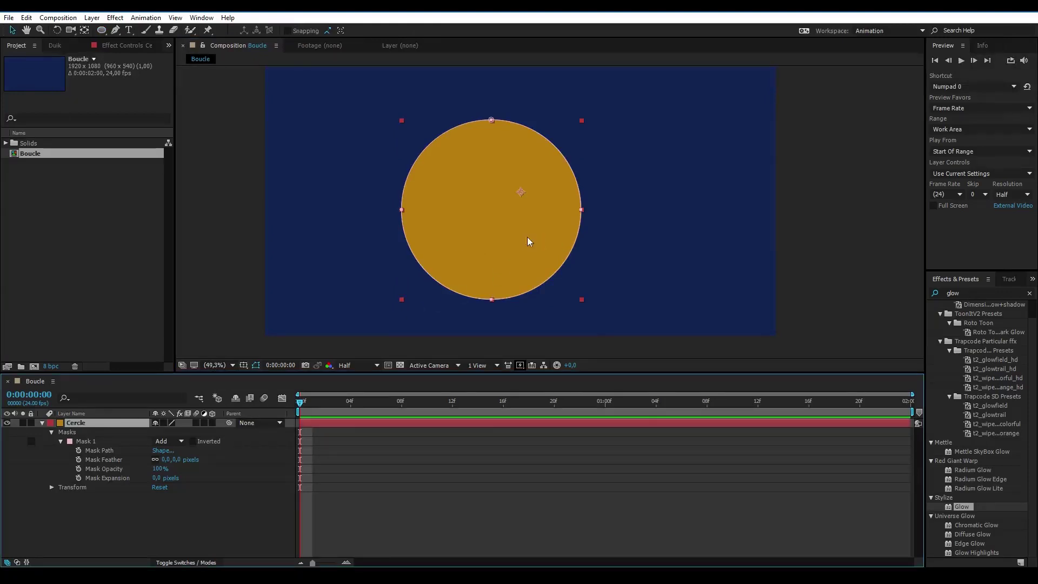
mouse_move(485, 235)
mouse_down()
mouse_move(527, 241)
mouse_move(485, 243)
mouse_up()
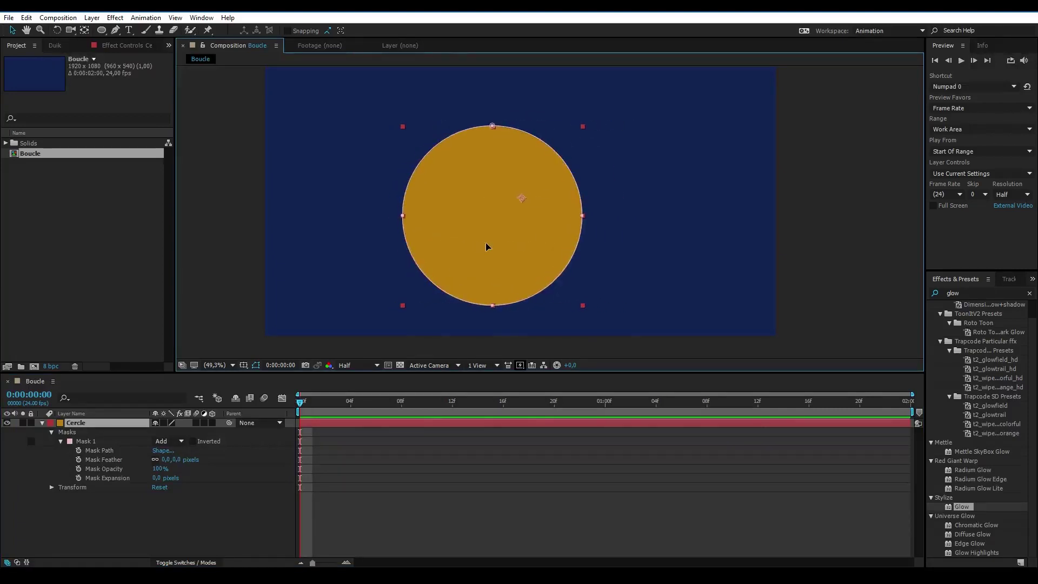
key(Return)
drag(478, 247, 498, 243)
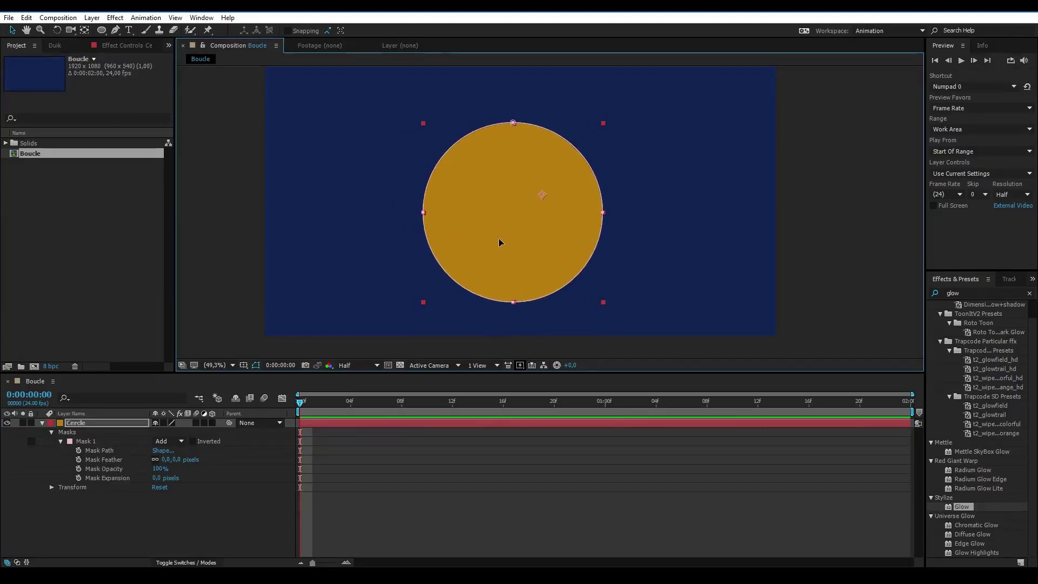
drag(498, 243, 468, 240)
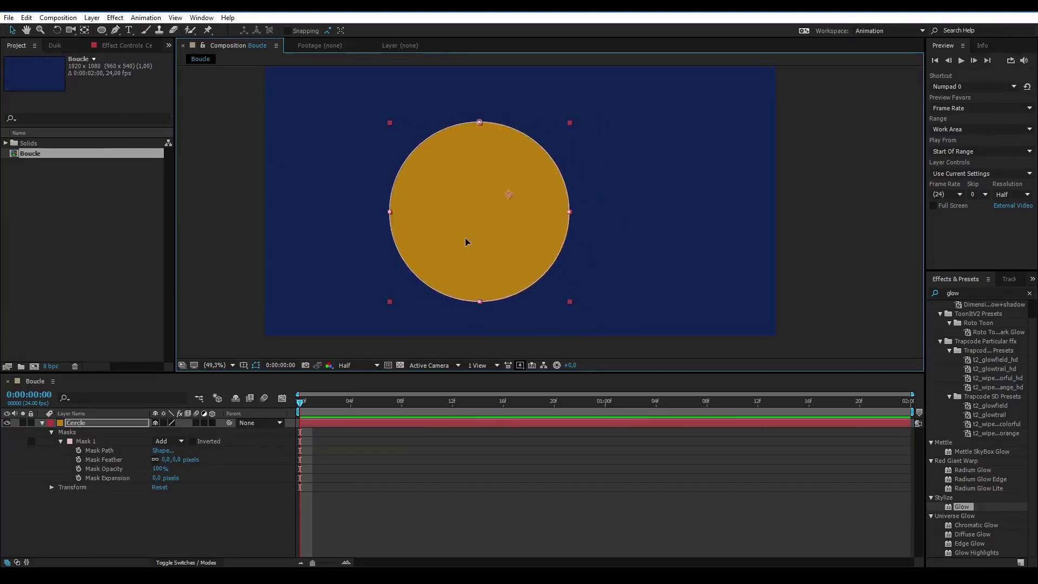
click(148, 534)
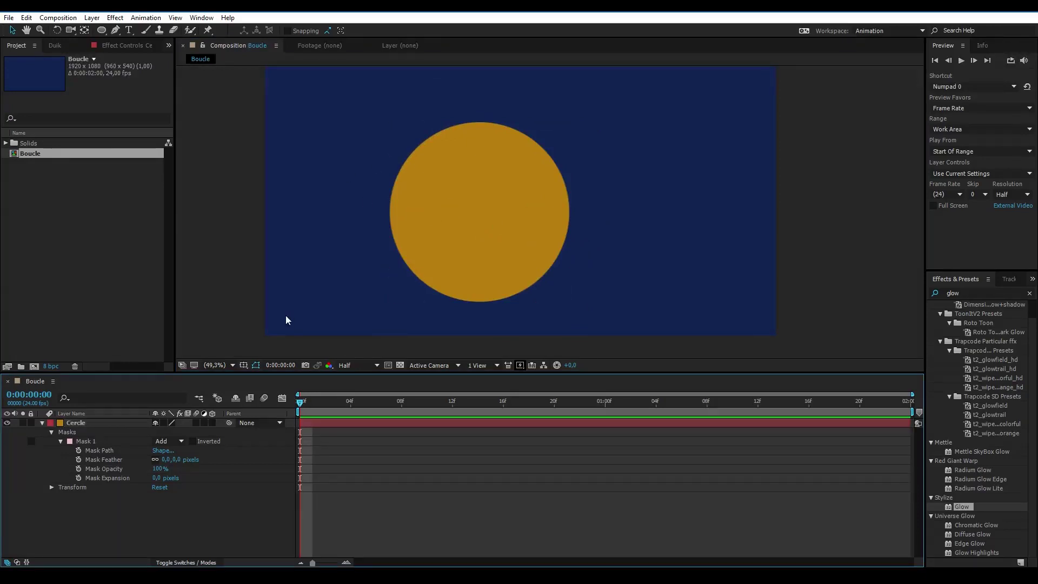
Step: Keyframe Cercle's Position at frame 0 and frame 20, moving the circle right
click(105, 422)
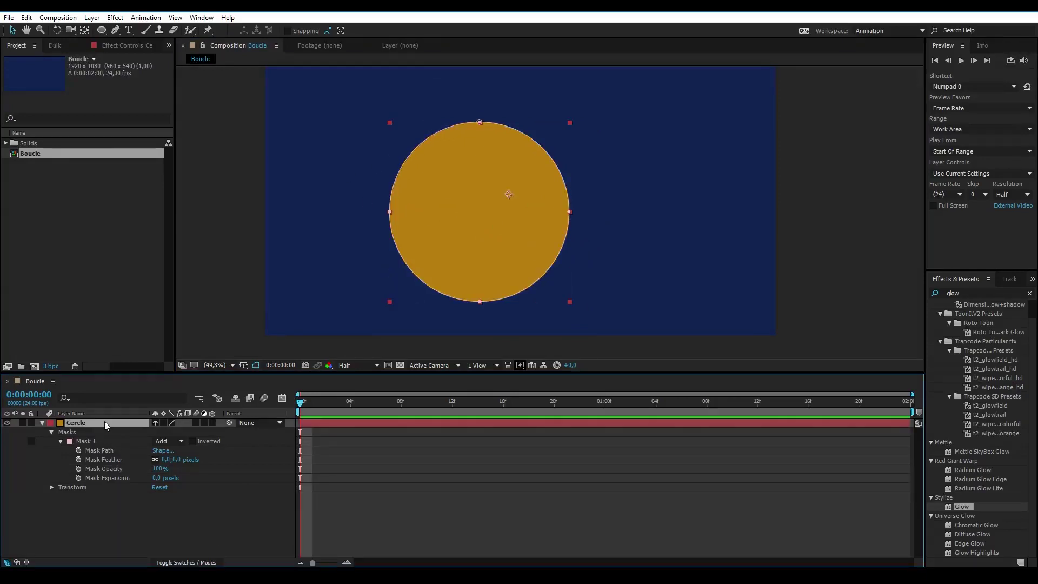
key(p)
click(69, 431)
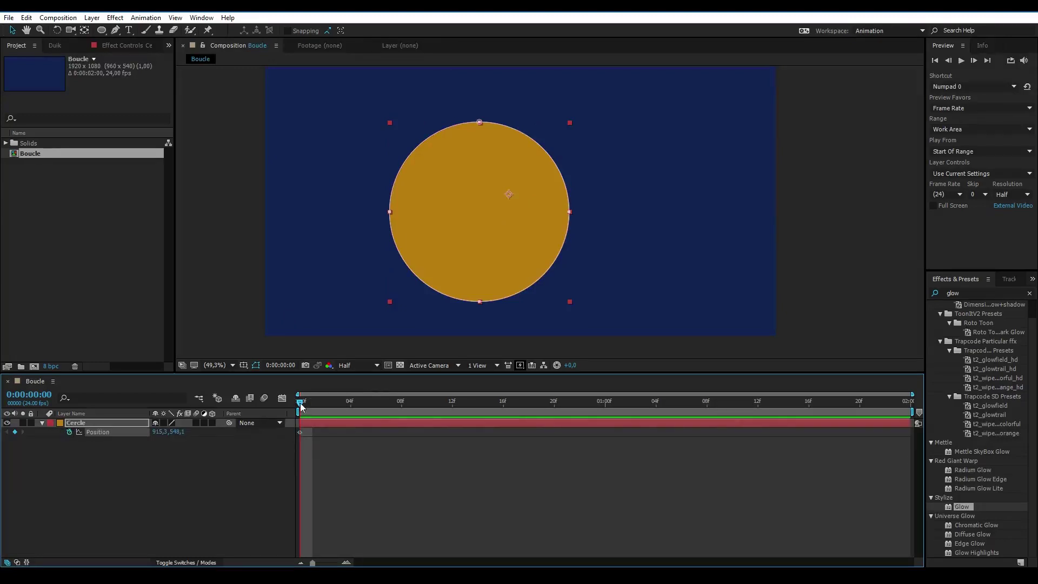
drag(301, 406, 554, 402)
drag(469, 257, 526, 257)
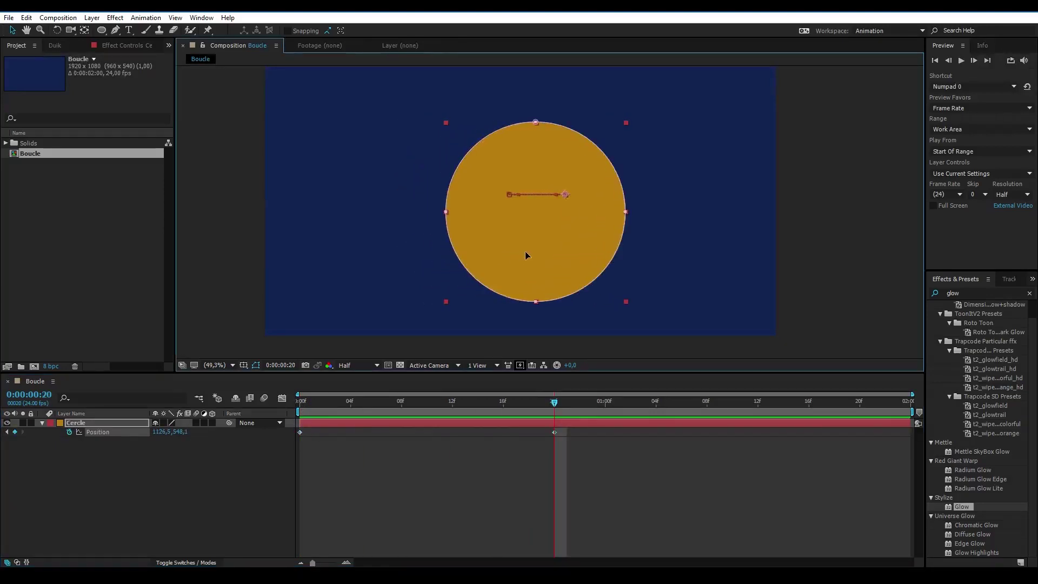
key(space)
Step: Move the second Position keyframe to frame 15 and Easy Ease both keyframes
key(space)
drag(553, 432, 492, 436)
key(space)
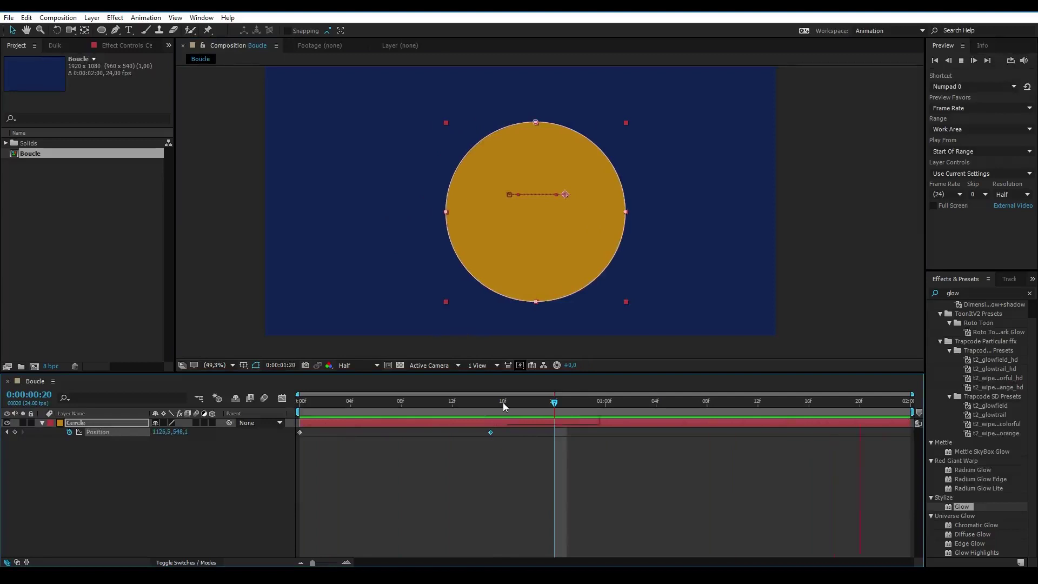
key(space)
click(493, 410)
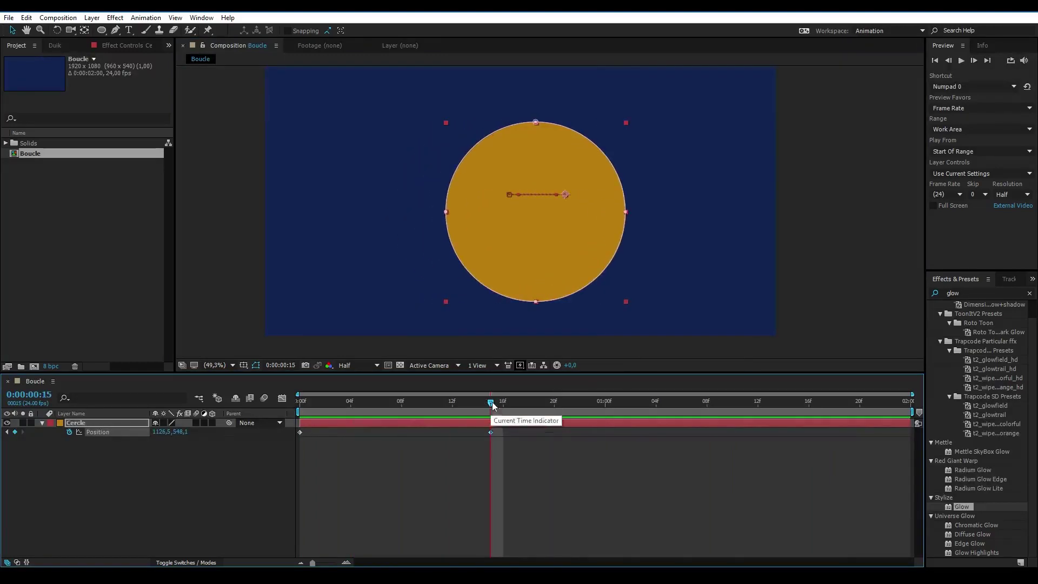
click(266, 509)
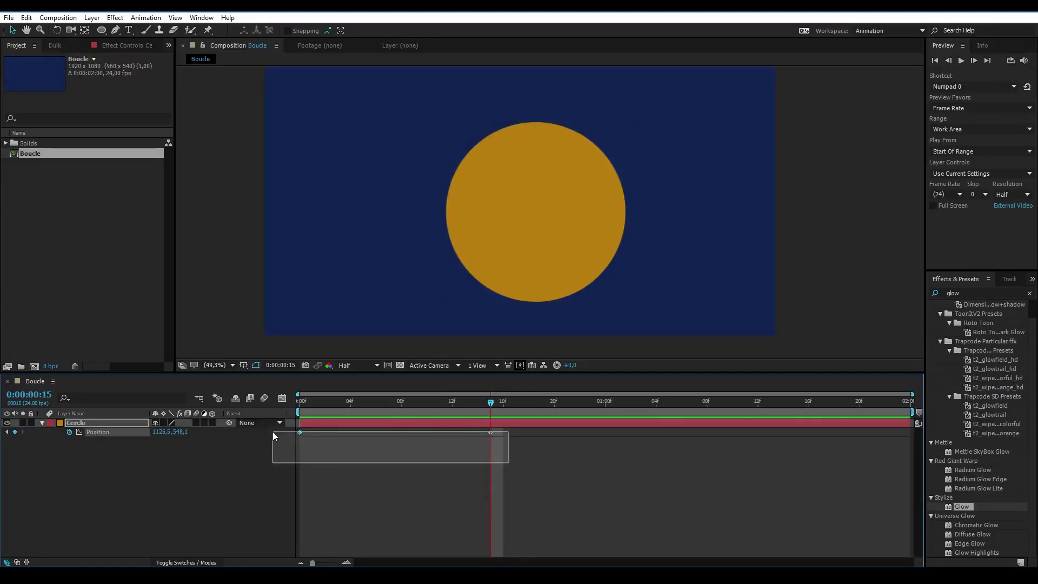
drag(468, 464, 273, 432)
key(F9)
click(374, 484)
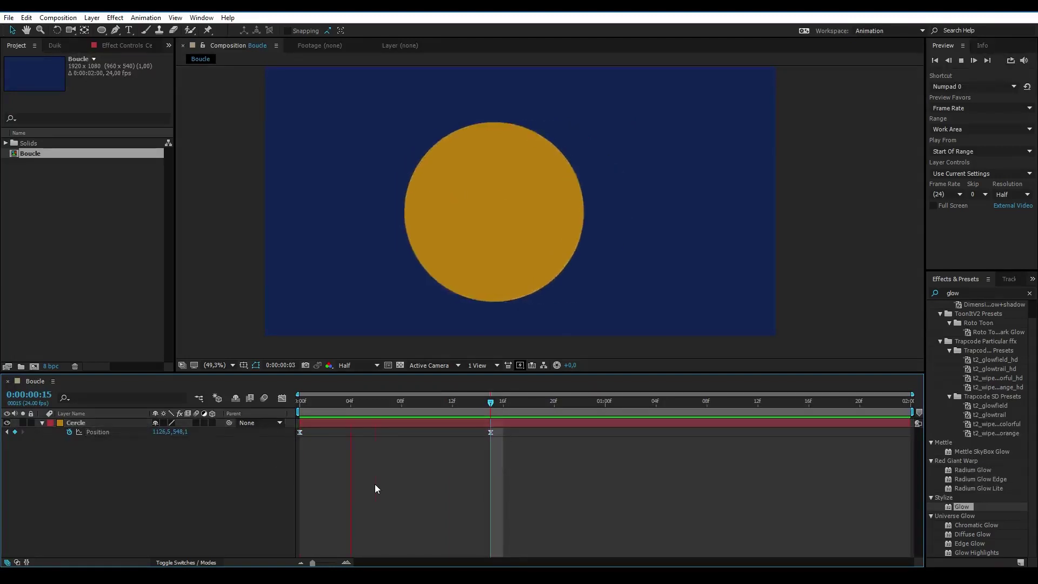
drag(479, 475, 270, 465)
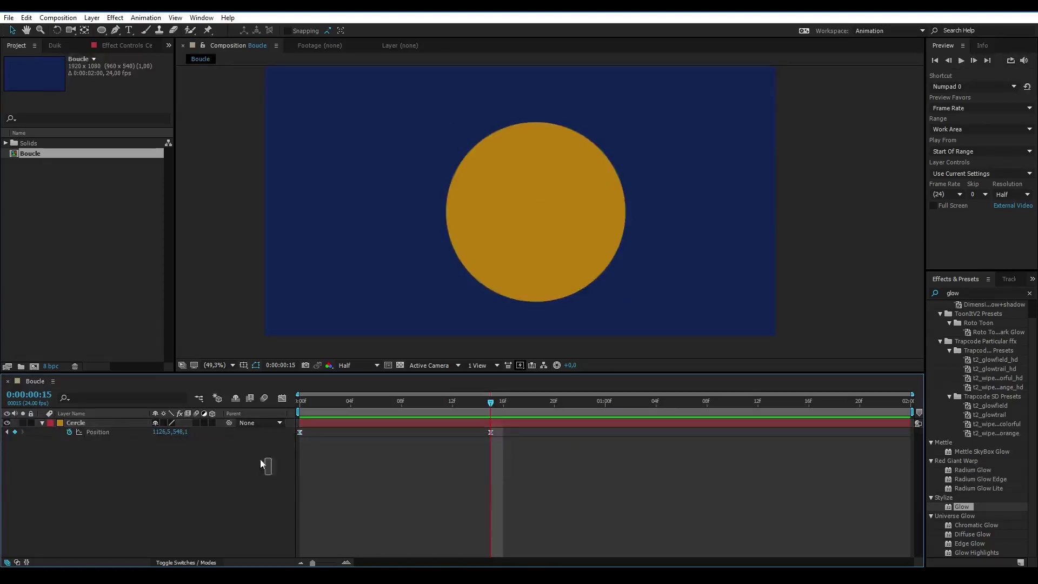
Step: In the speed graph, pull both Position influence handles inward to about 79% and preview
click(281, 398)
click(280, 422)
click(319, 420)
click(83, 424)
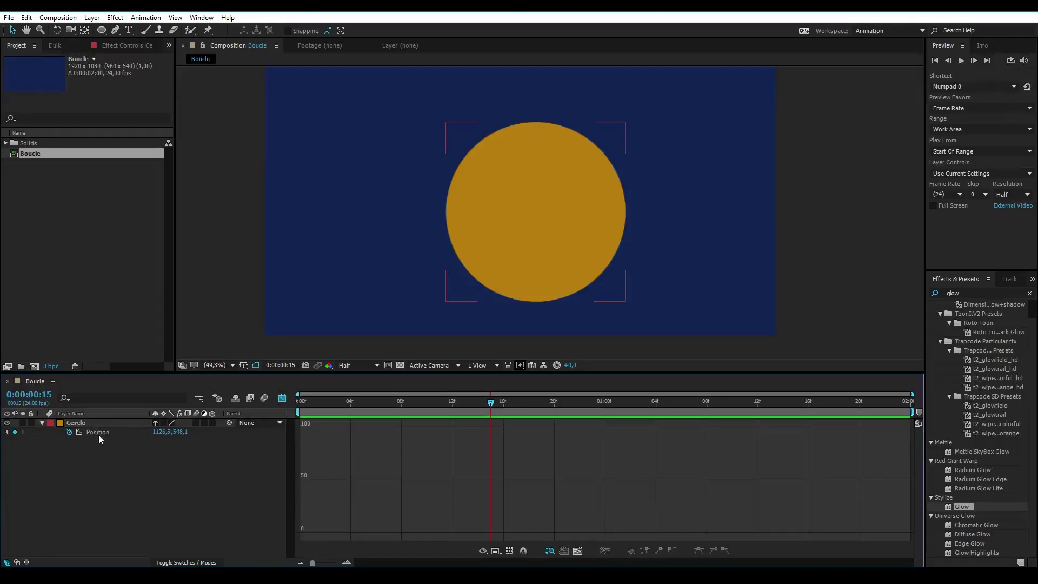
click(95, 430)
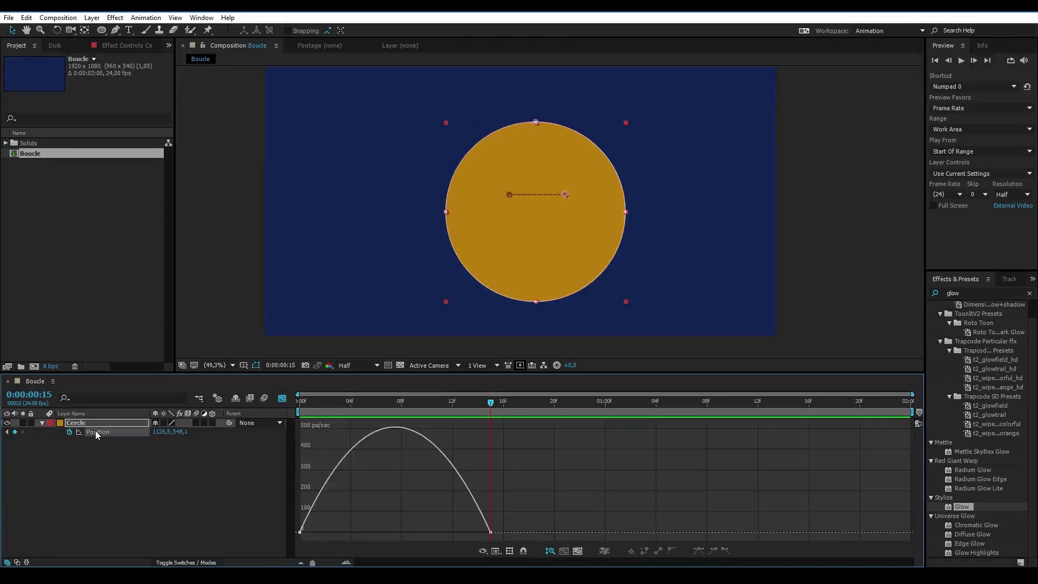
click(312, 534)
drag(332, 532, 372, 533)
drag(458, 533, 375, 532)
key(space)
key(space)
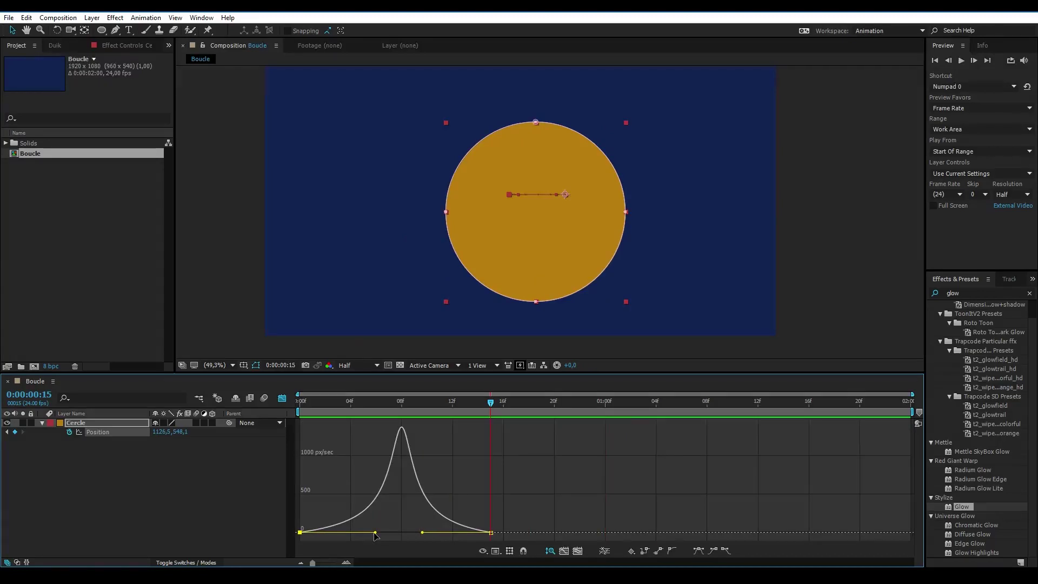
click(219, 512)
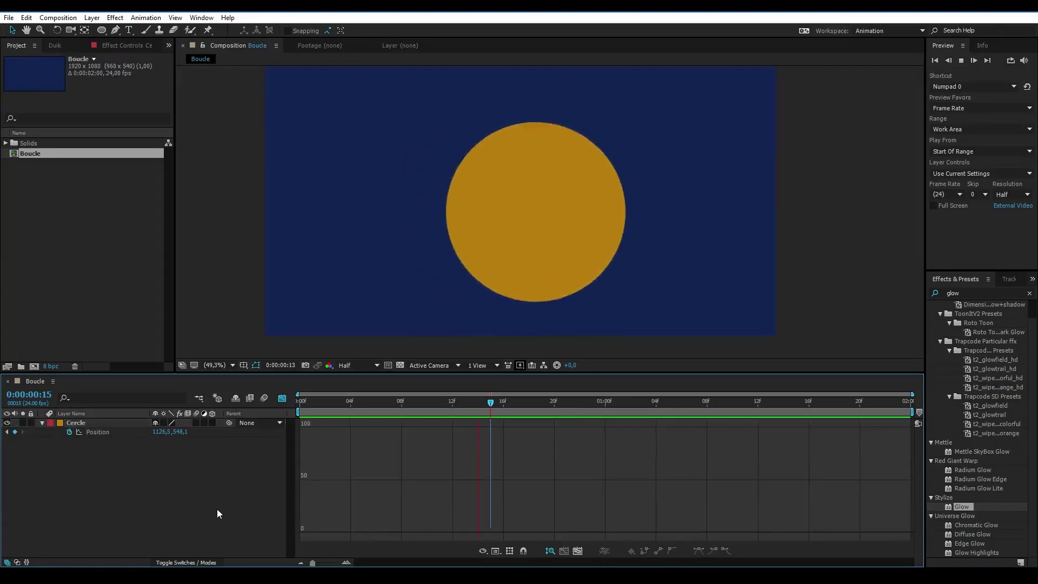
click(281, 399)
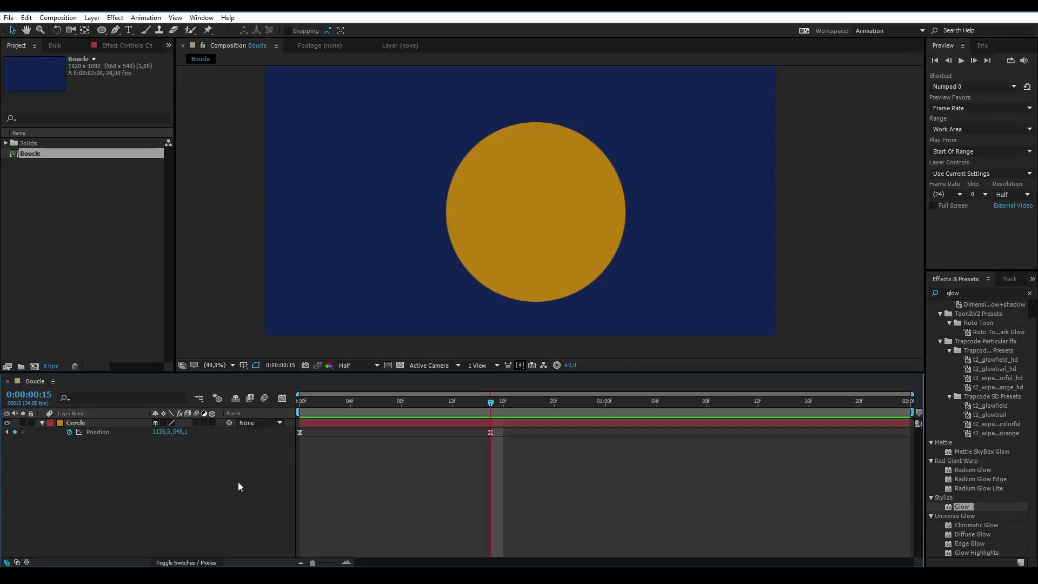
Step: At frame 0, reveal Cercle's Mask 1 path, feather, opacity and expansion, selecting Mask Path
click(93, 423)
drag(309, 409, 287, 410)
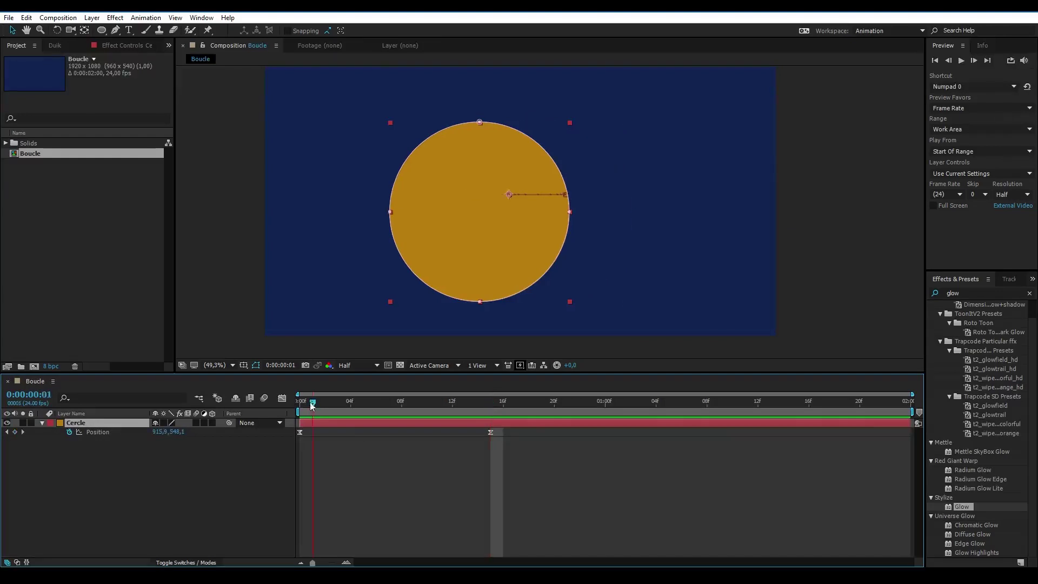
click(40, 428)
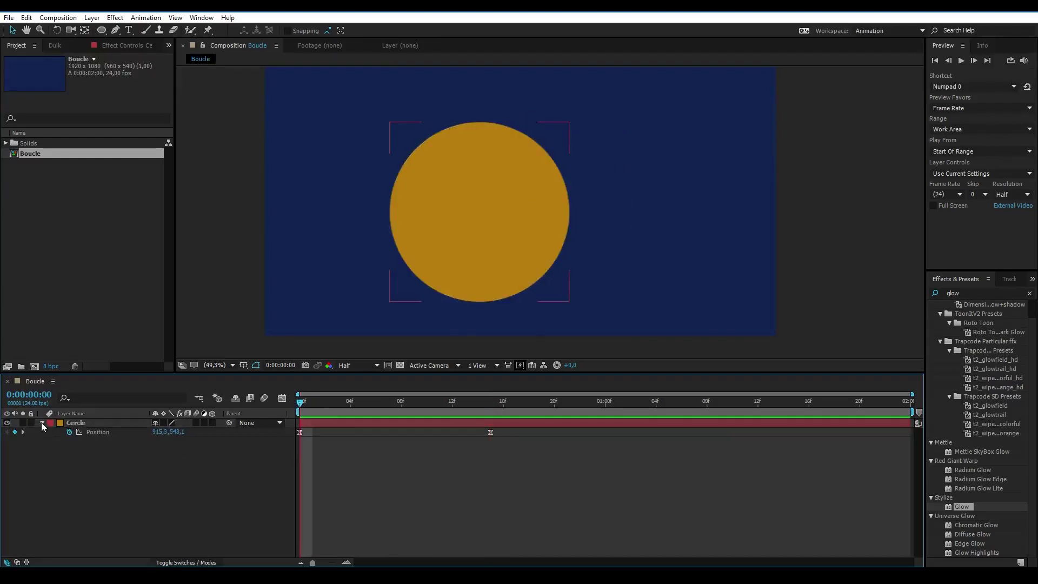
click(41, 423)
click(41, 422)
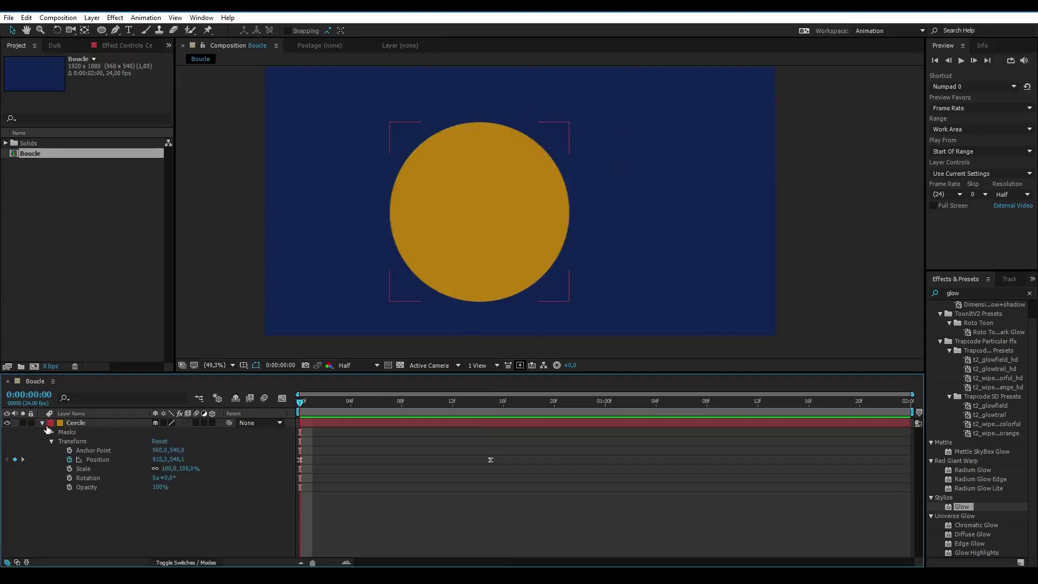
key(m)
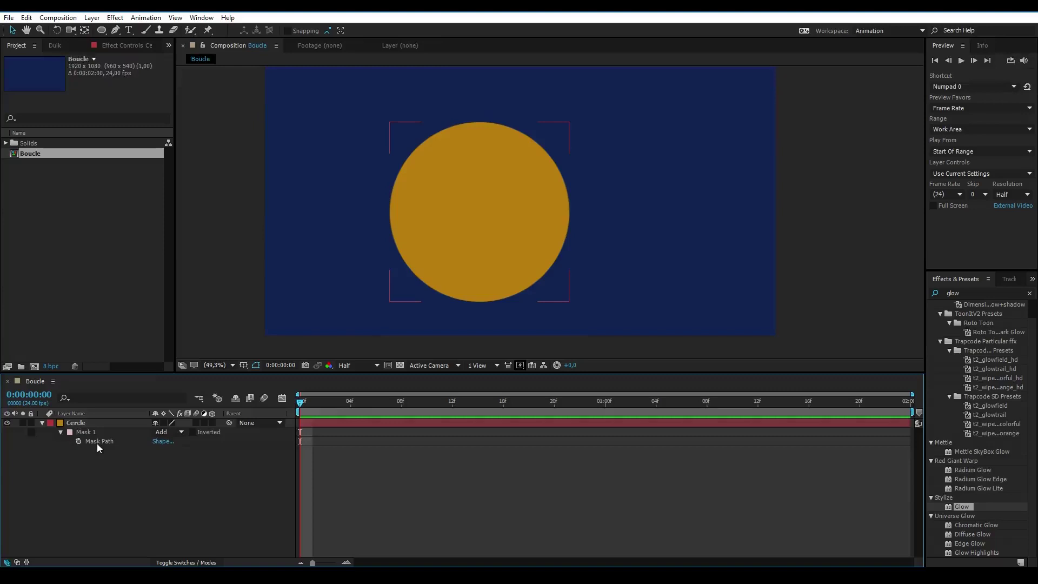
click(60, 432)
click(60, 432)
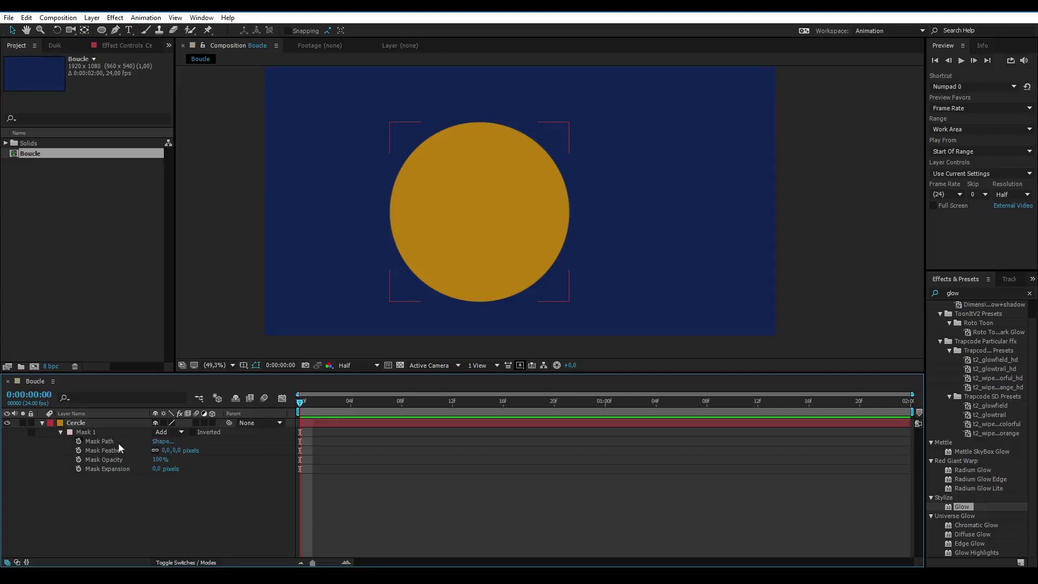
click(98, 442)
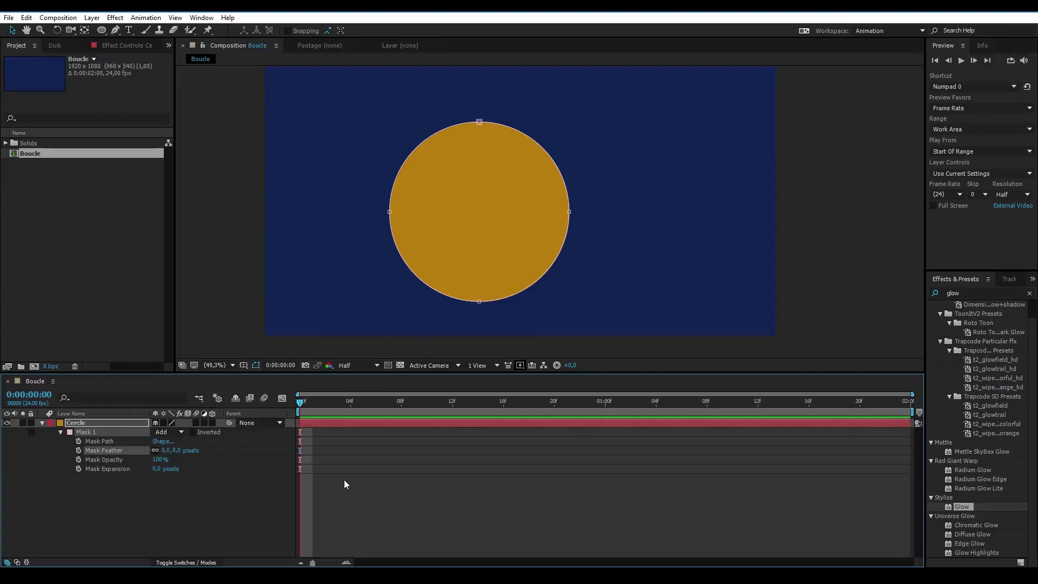
Step: Add a Mask Path keyframe at frame 0 and show only animated properties with U
click(78, 441)
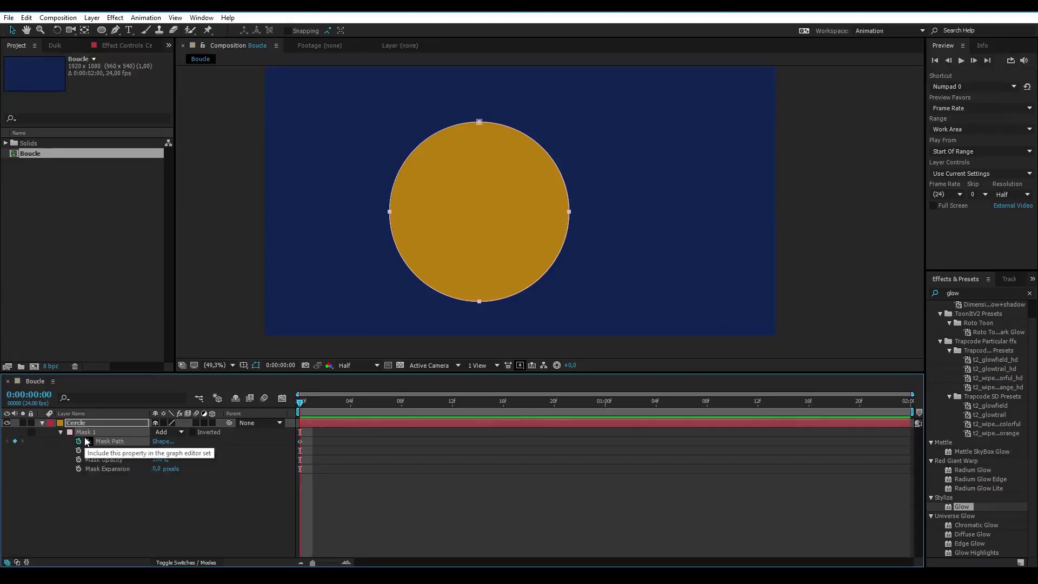
drag(320, 400, 477, 400)
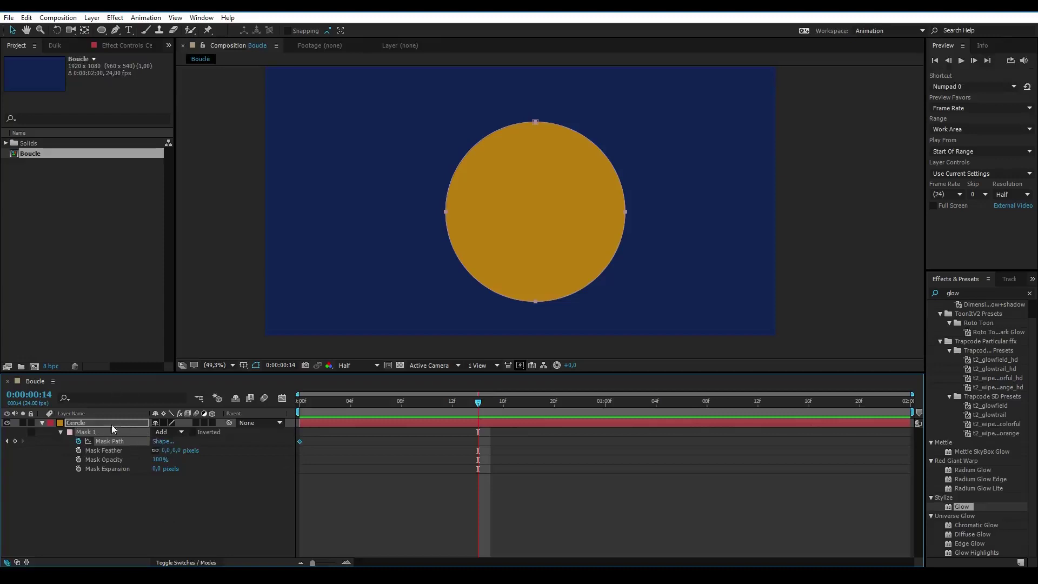
key(u)
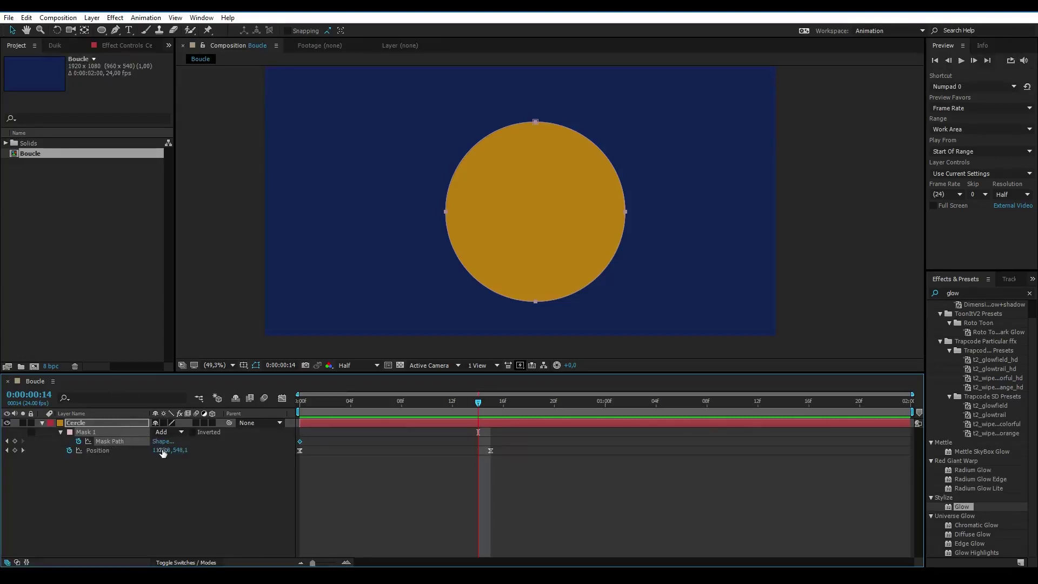
key(Page_Down)
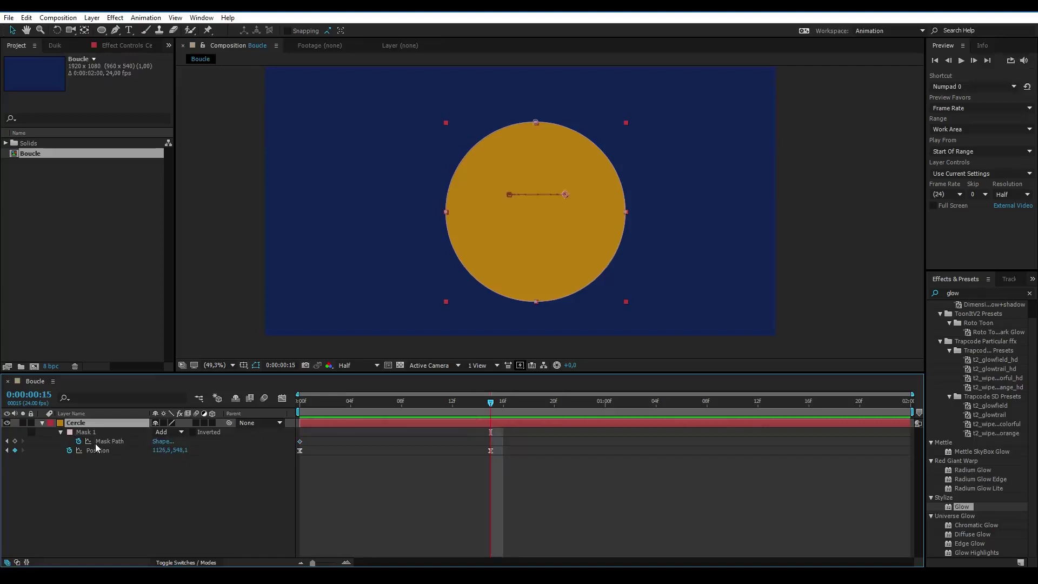
click(306, 406)
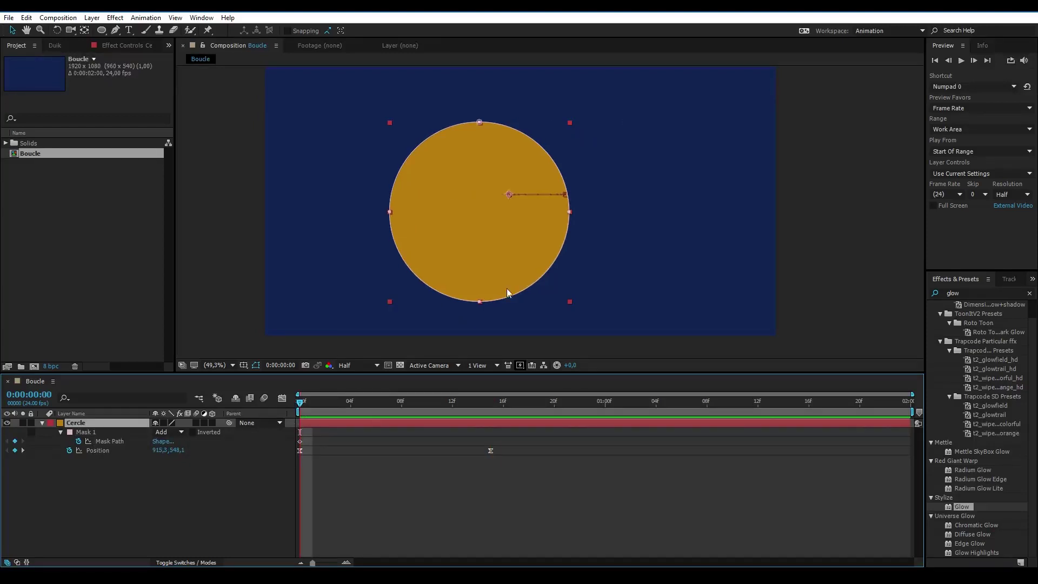
click(481, 303)
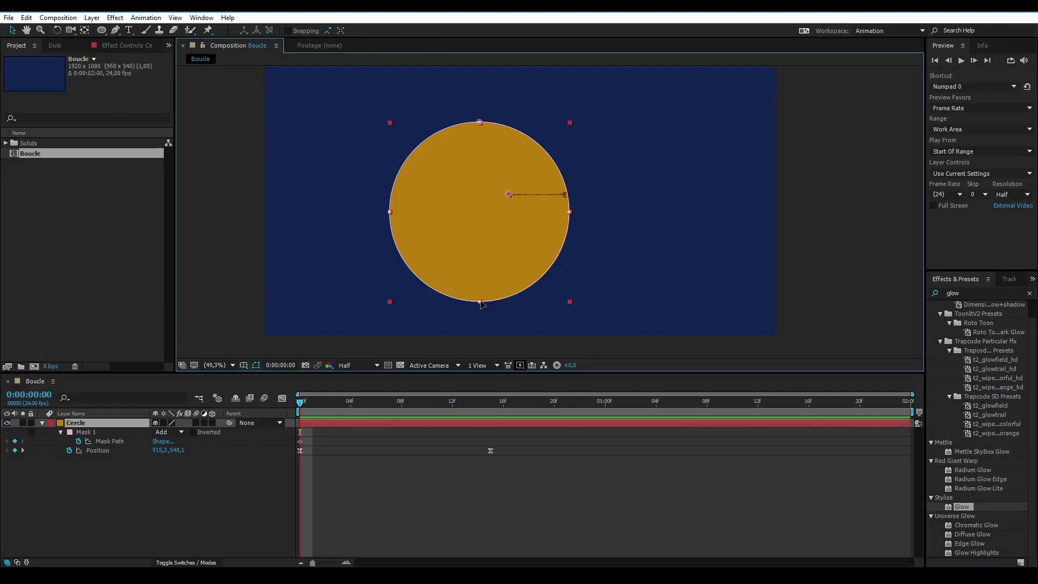
Step: Drag the mask's bottom vertex at frames 12, 18 and 23 to add wobbling Mask Path keyframes
click(479, 301)
scroll(482, 305, down, 2)
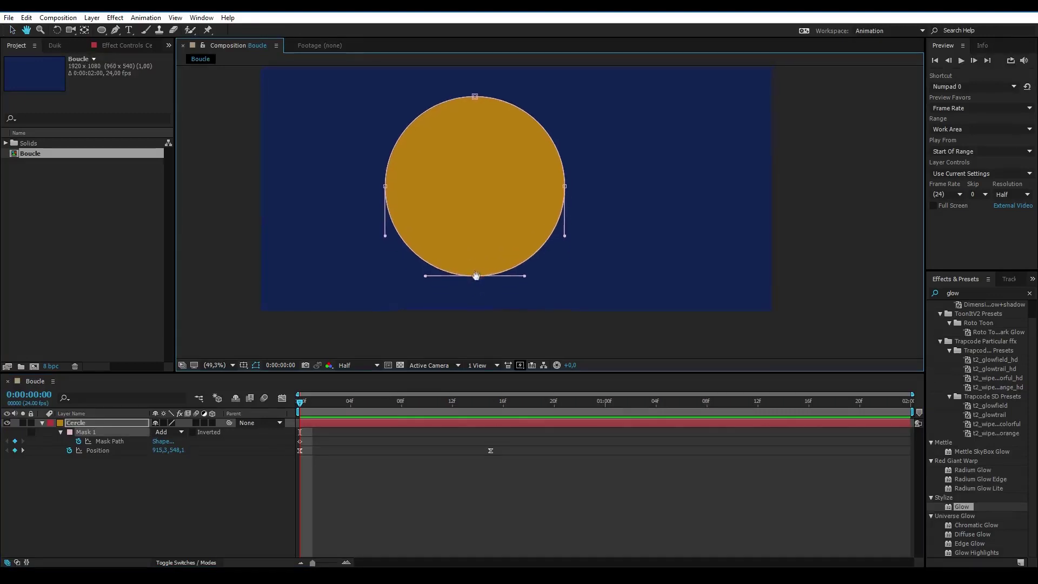
drag(464, 258, 487, 267)
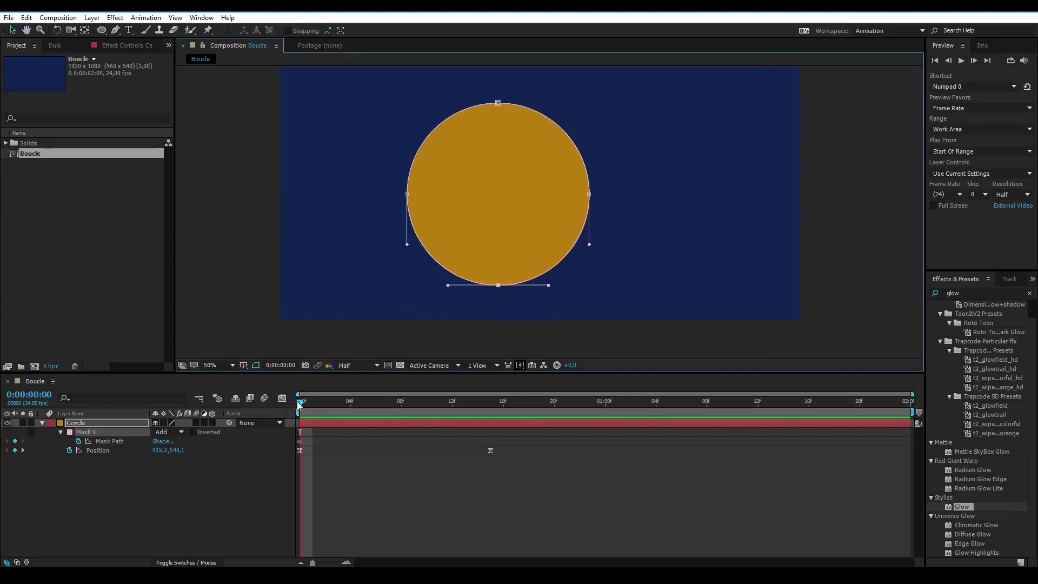
drag(299, 403, 462, 396)
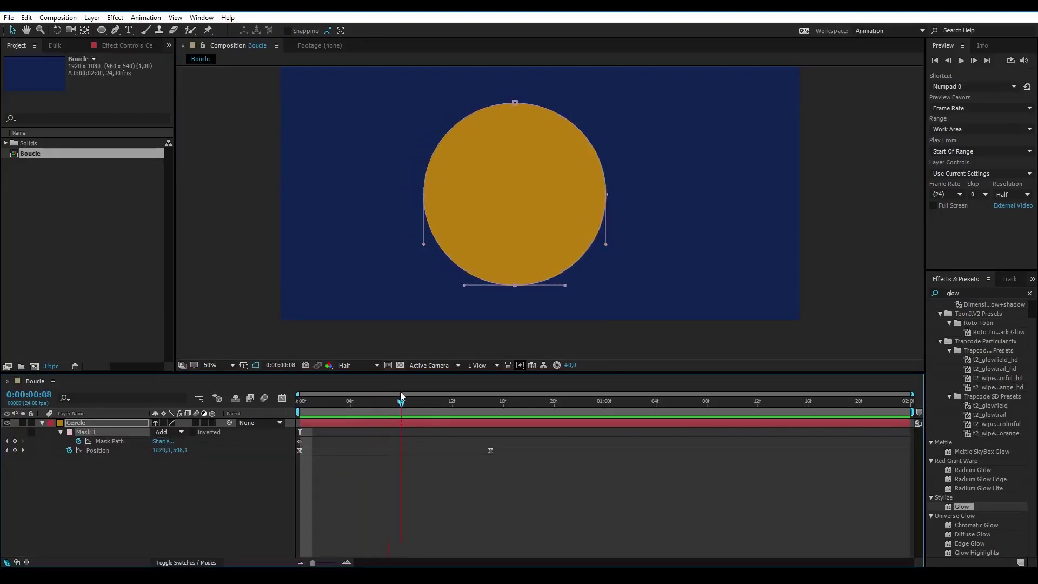
key(space)
key(space)
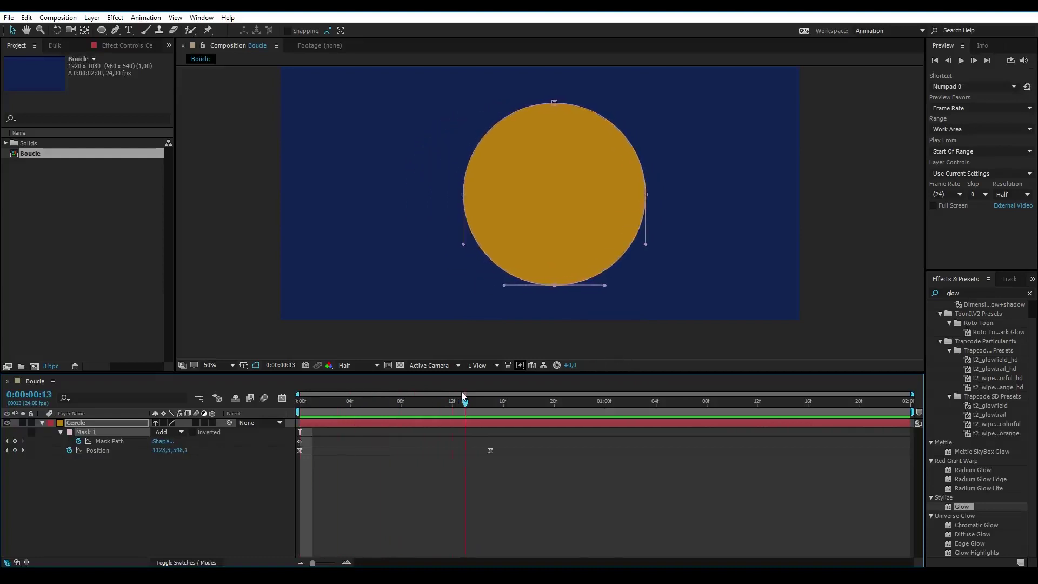
drag(466, 394, 454, 394)
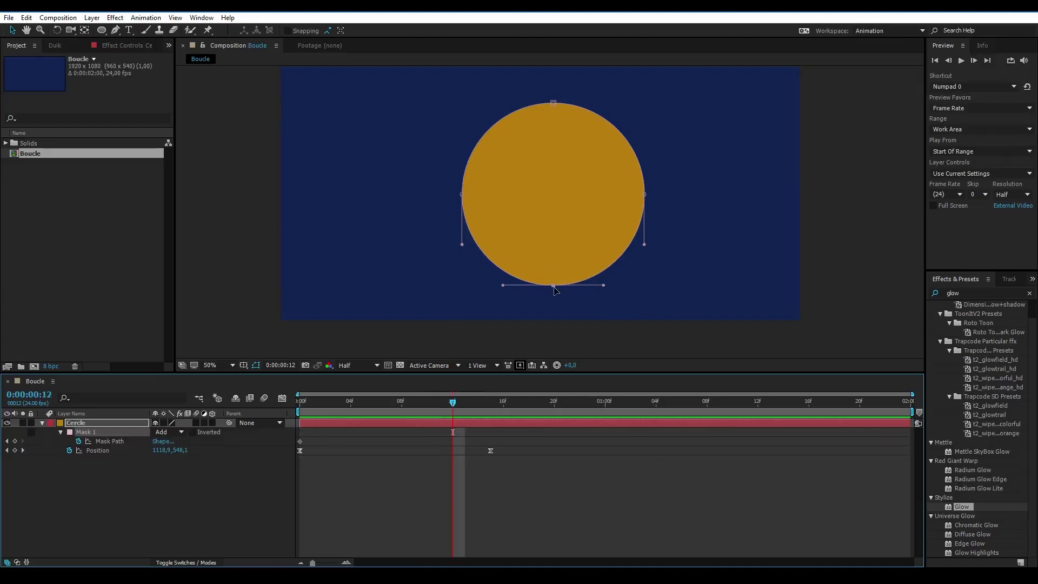
drag(554, 287, 530, 289)
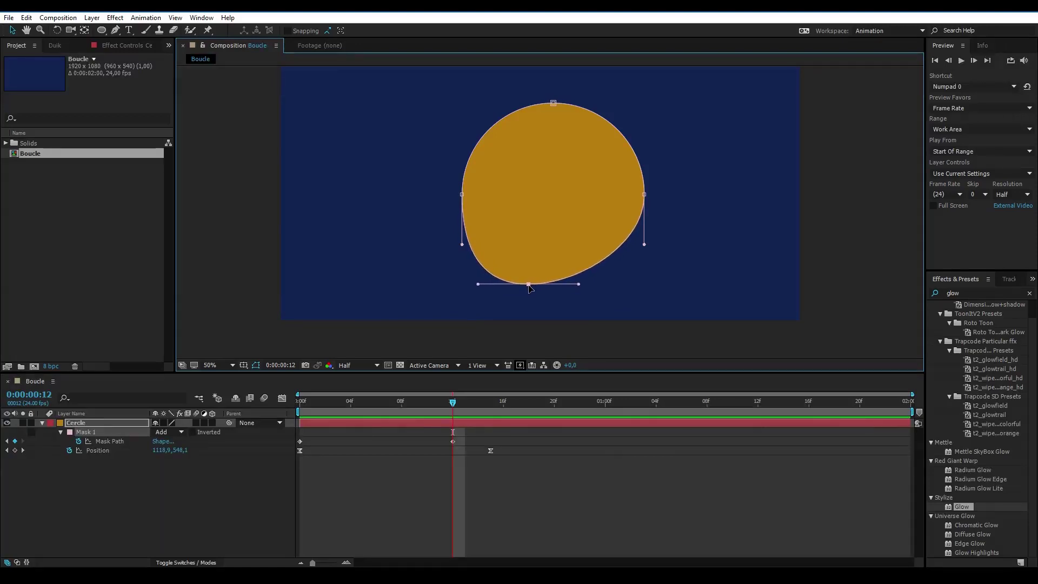
mouse_move(309, 404)
mouse_down()
mouse_move(350, 401)
mouse_move(282, 385)
mouse_move(513, 371)
mouse_up()
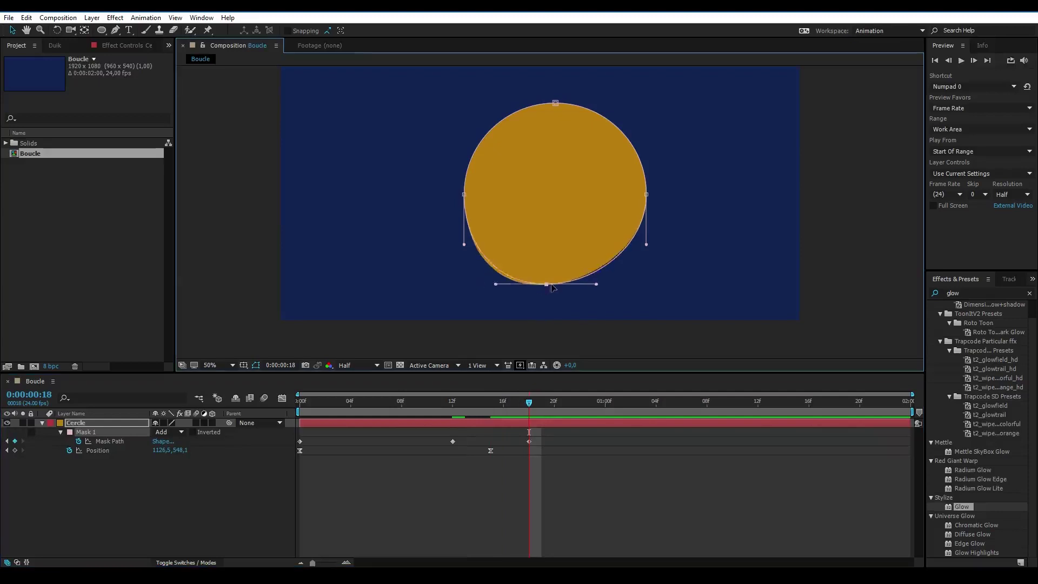
drag(532, 284, 577, 284)
mouse_move(306, 412)
mouse_down()
mouse_move(492, 387)
mouse_move(479, 375)
mouse_move(588, 375)
mouse_up()
drag(576, 283, 544, 287)
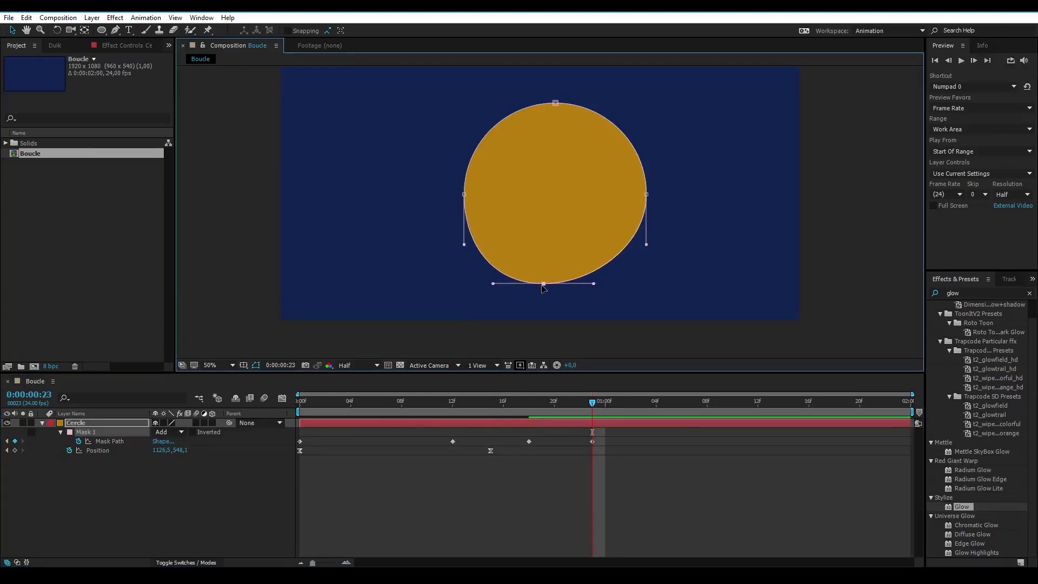
Step: Copy the round first Mask Path keyframe to 1:04 and preview the looping wobble
key(Page_Down)
key(Page_Down)
key(Page_Down)
key(Page_Down)
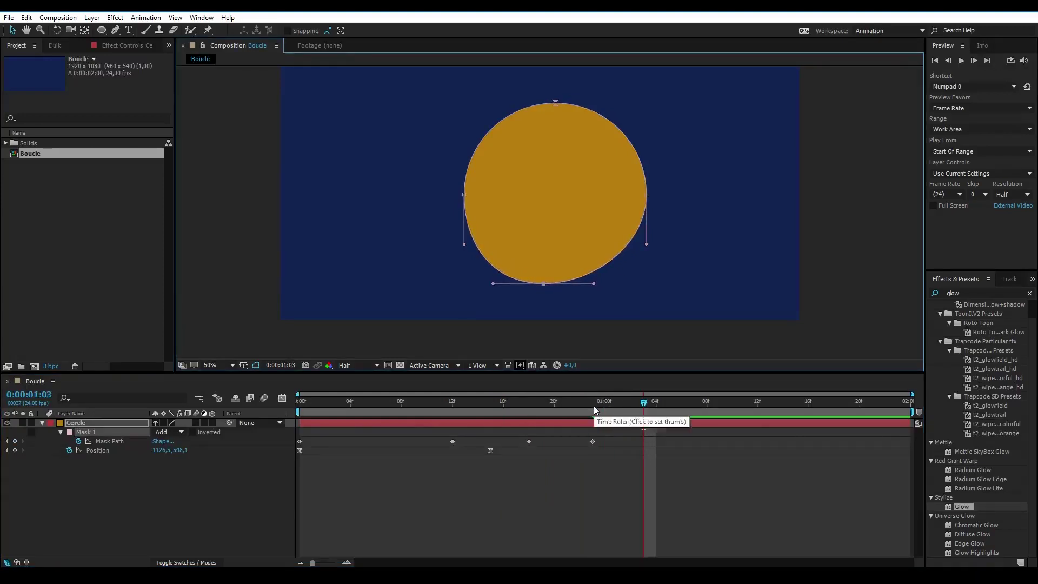
key(Page_Down)
click(300, 441)
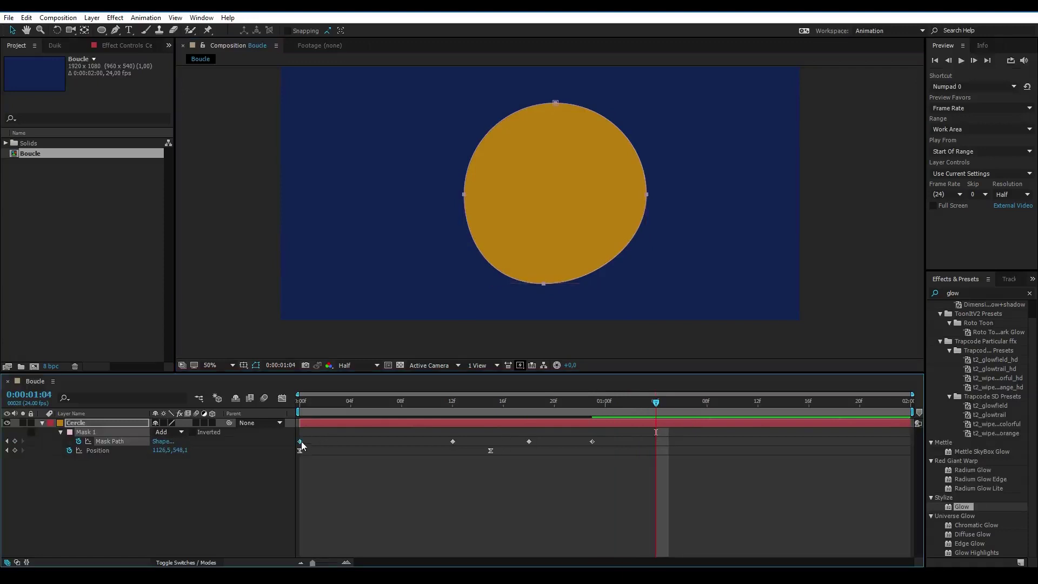
key(ctrl+c)
key(ctrl+v)
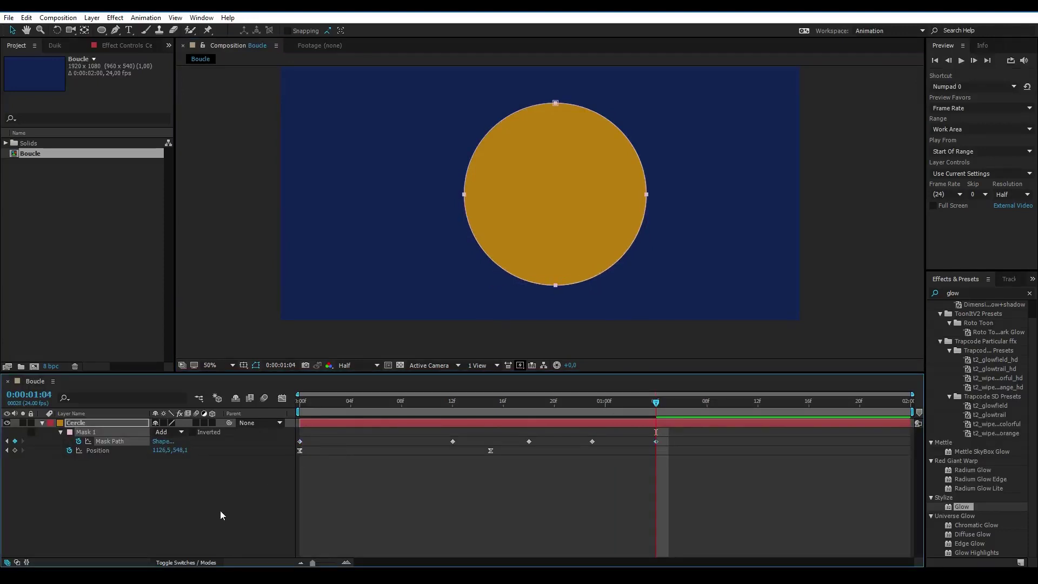
click(220, 511)
key(space)
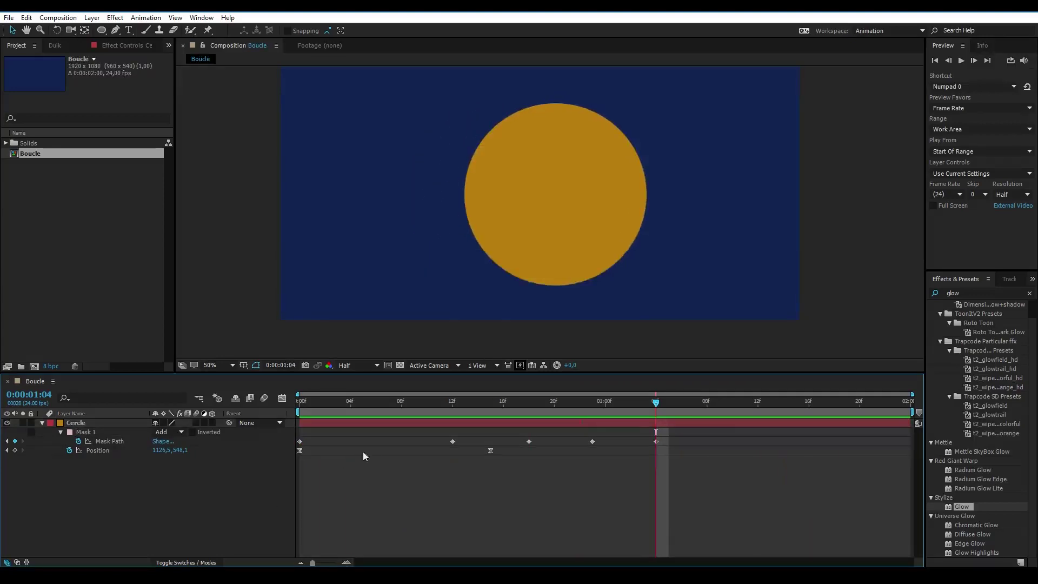
click(329, 424)
Step: Apply Easy Ease (F9) to the first Mask Path keyframe at 0:00
key(Home)
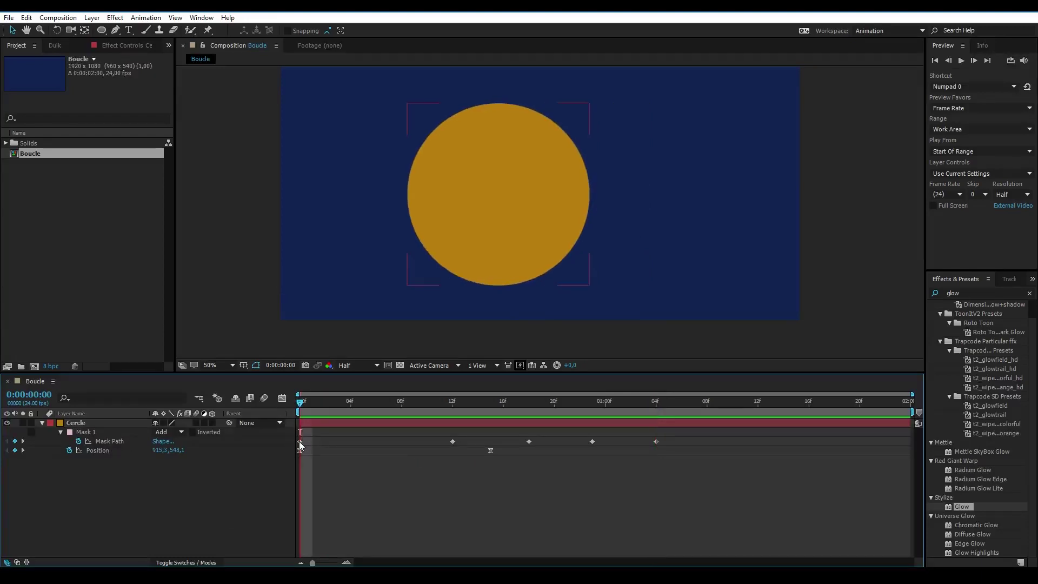
click(299, 441)
key(F9)
click(426, 403)
drag(426, 407, 495, 407)
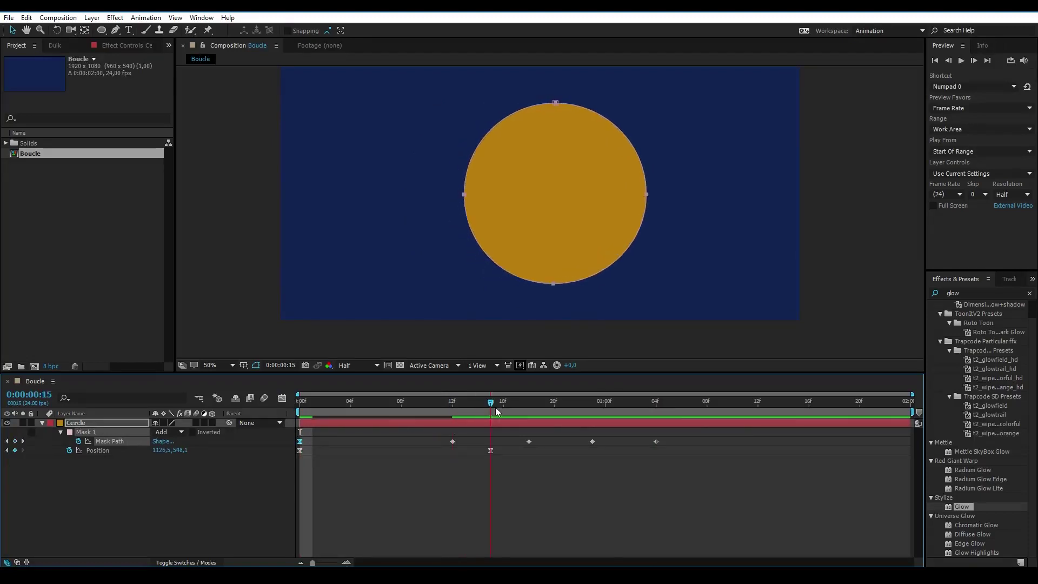
Step: Ease the frame-18 and 1:01 Mask Path keyframes and preview the result
click(490, 448)
click(528, 441)
key(F9)
drag(575, 404, 586, 403)
click(592, 441)
key(F9)
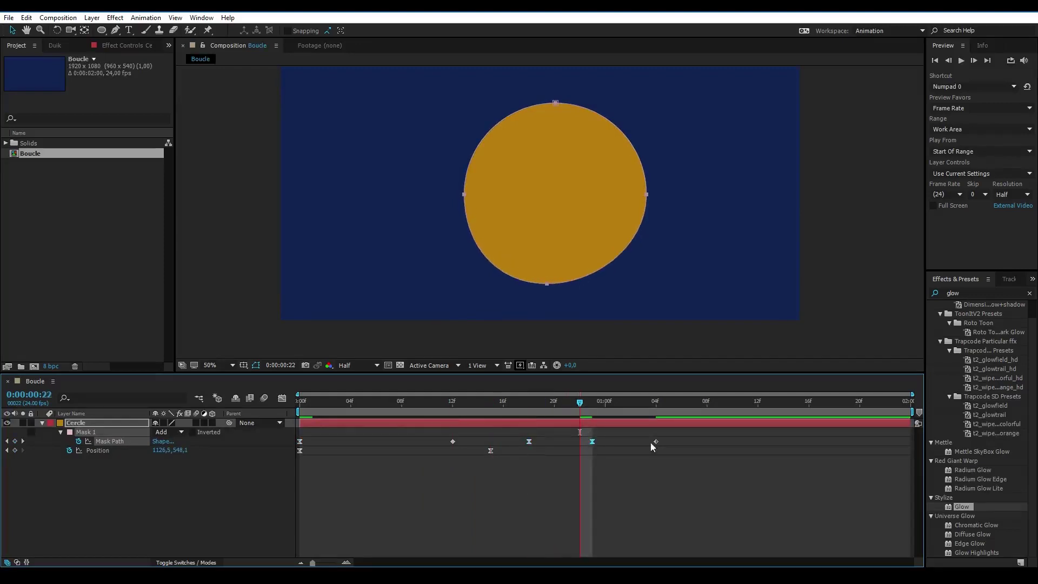
click(247, 505)
key(space)
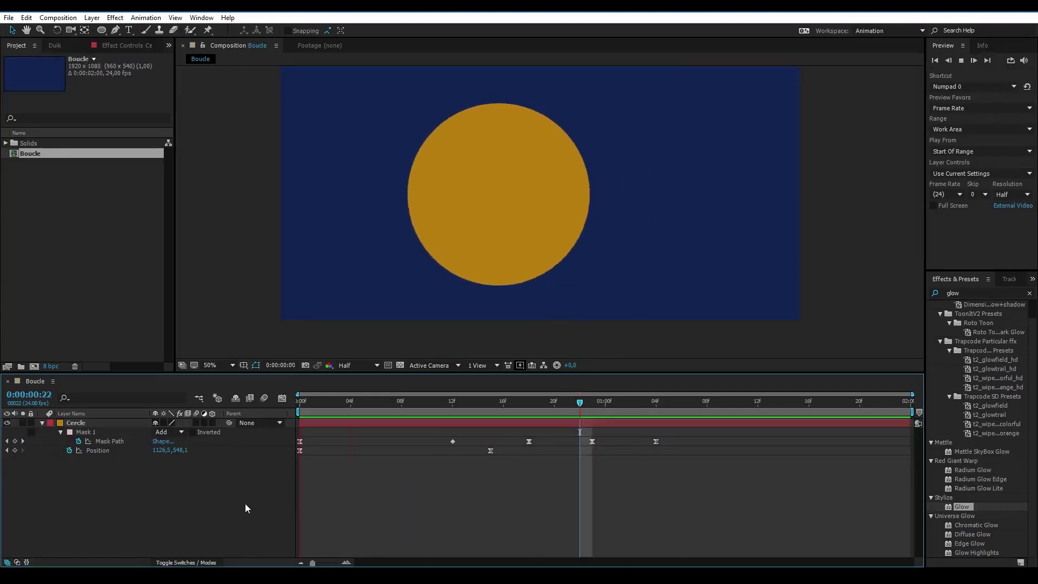
click(439, 421)
Step: Move the frame-12 Mask Path keyframe to frame 11 and replay from the start
key(space)
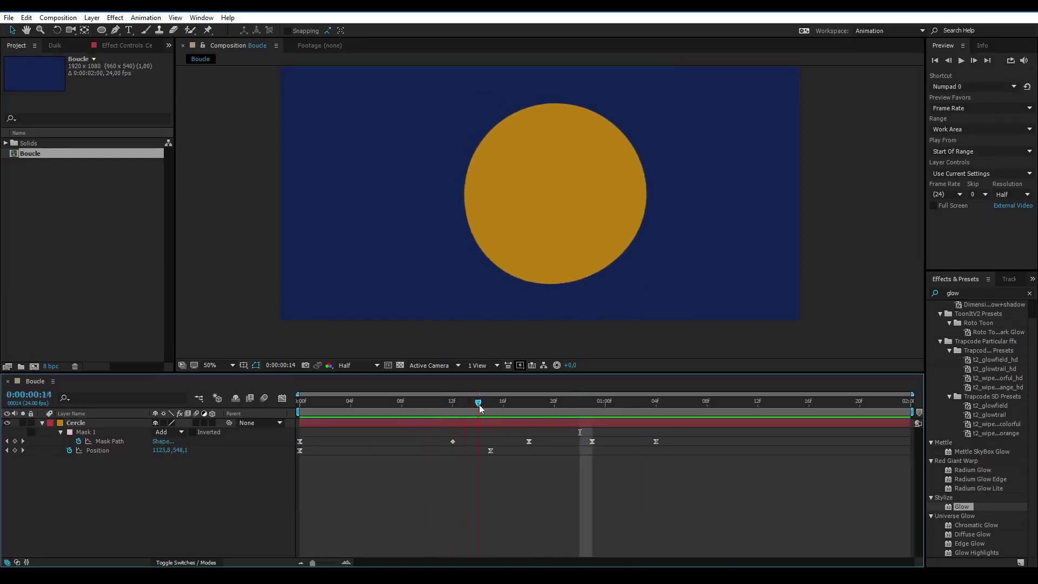
click(447, 399)
mouse_move(448, 398)
mouse_down()
mouse_move(415, 393)
mouse_move(440, 400)
mouse_up()
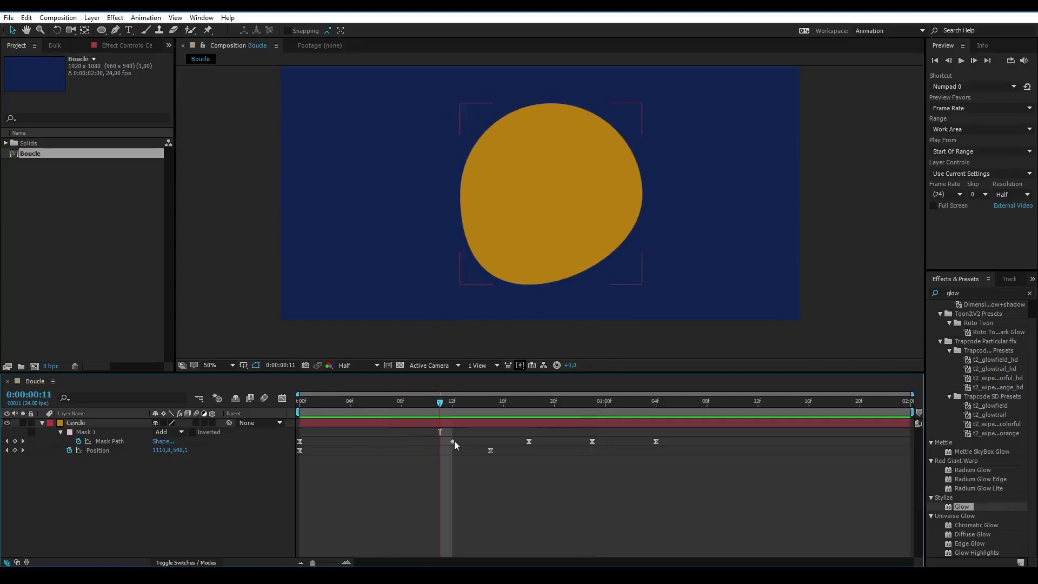
drag(453, 441, 446, 448)
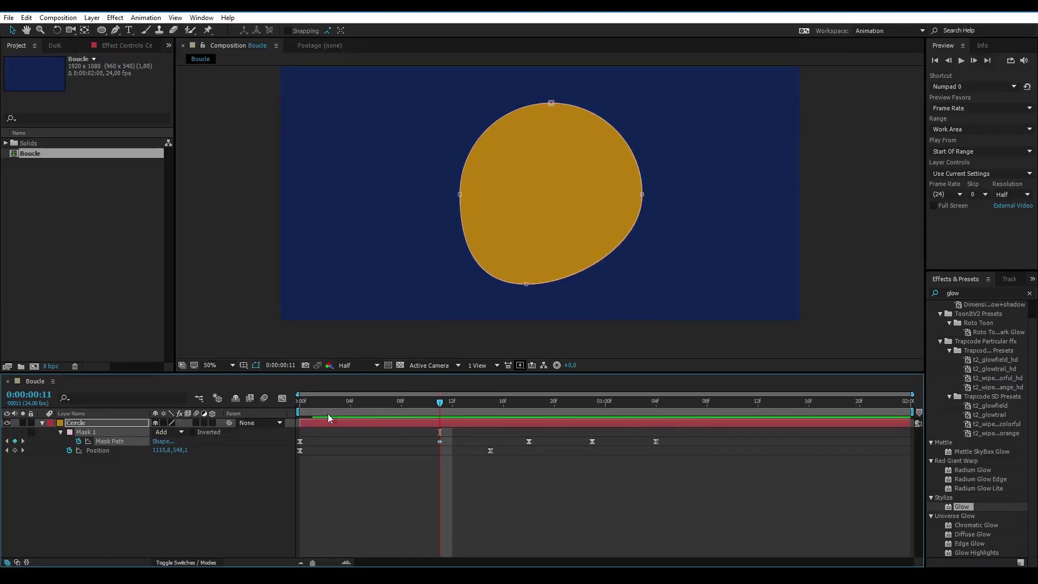
mouse_move(341, 401)
mouse_down()
mouse_move(389, 404)
mouse_move(284, 406)
mouse_up()
key(space)
key(space)
key(space)
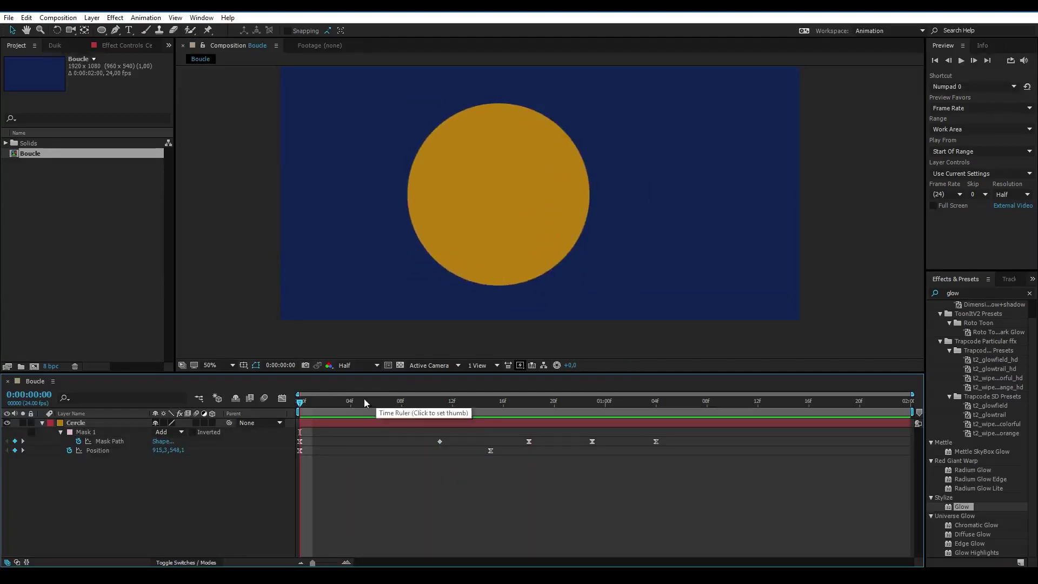
Step: Move the first deforming Mask Path keyframe from frame 11 to frame 10 and preview
click(436, 400)
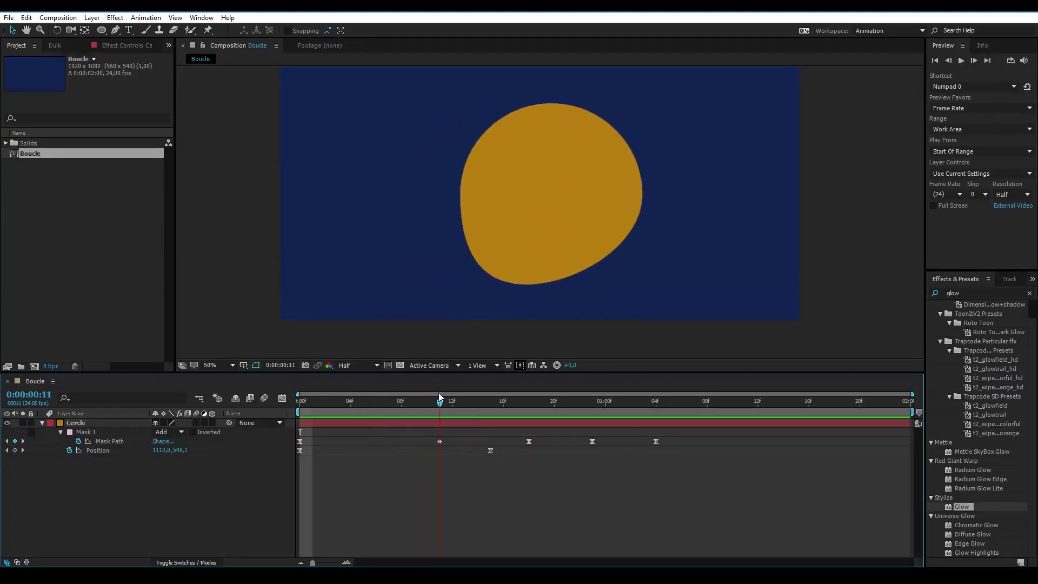
drag(439, 397, 427, 396)
drag(438, 441, 433, 442)
click(236, 492)
key(space)
Step: Try Easy Ease on the frame-10 keyframe, then undo it back to linear and preview
key(space)
click(426, 441)
key(F9)
click(251, 519)
key(space)
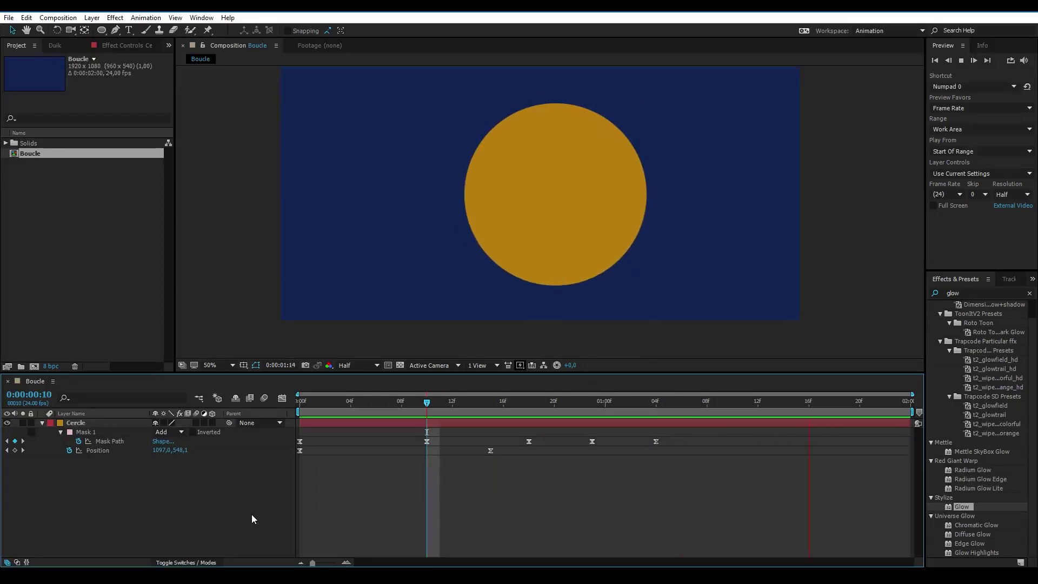
key(space)
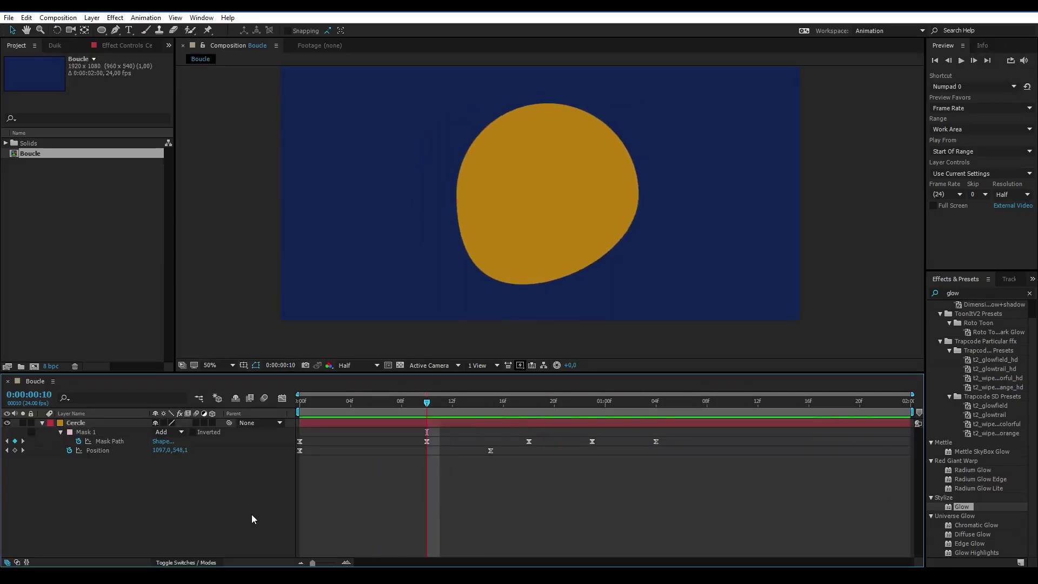
key(space)
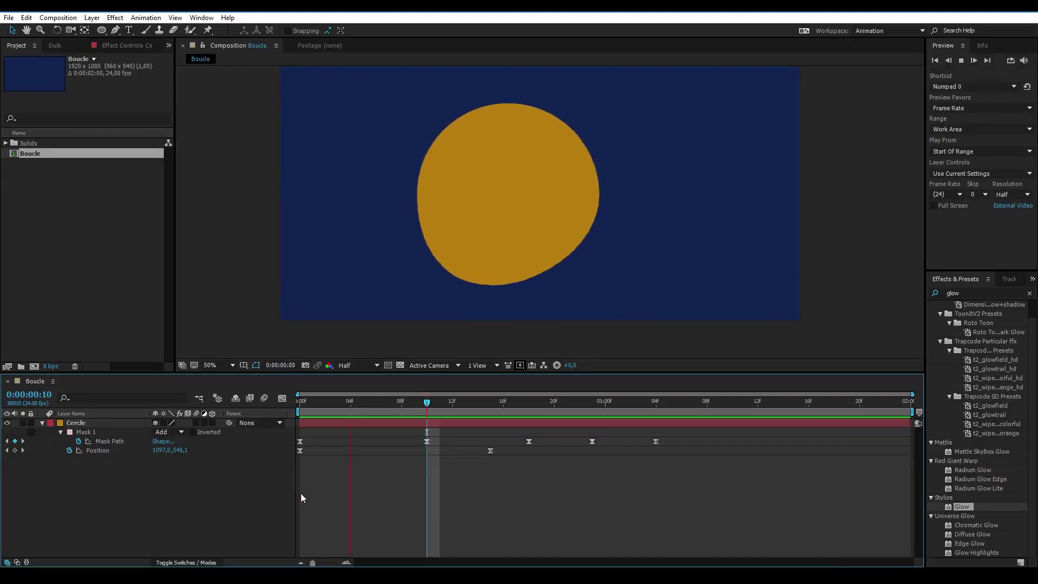
key(space)
key(ctrl+z)
click(242, 497)
key(space)
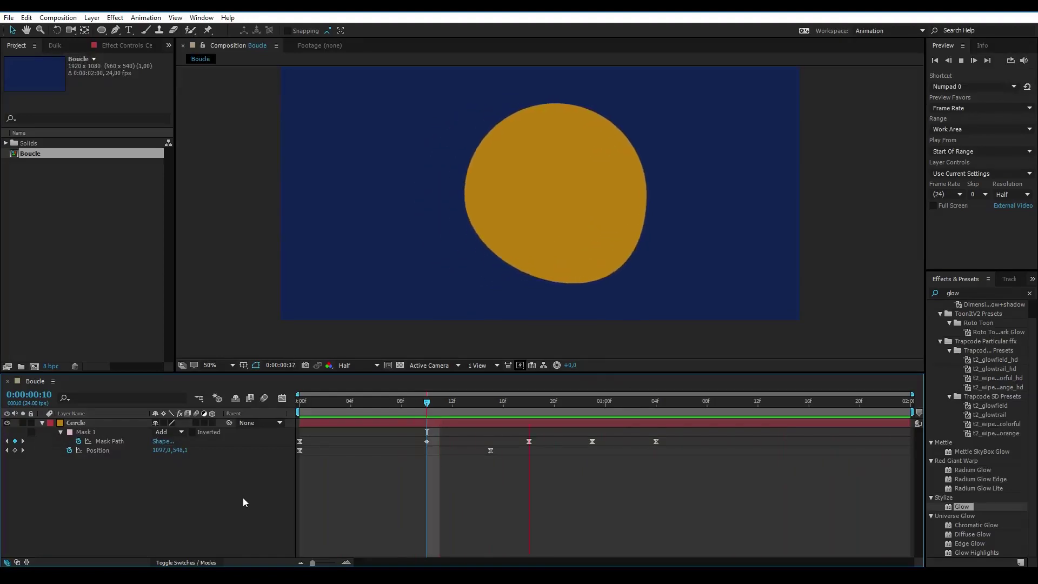
key(space)
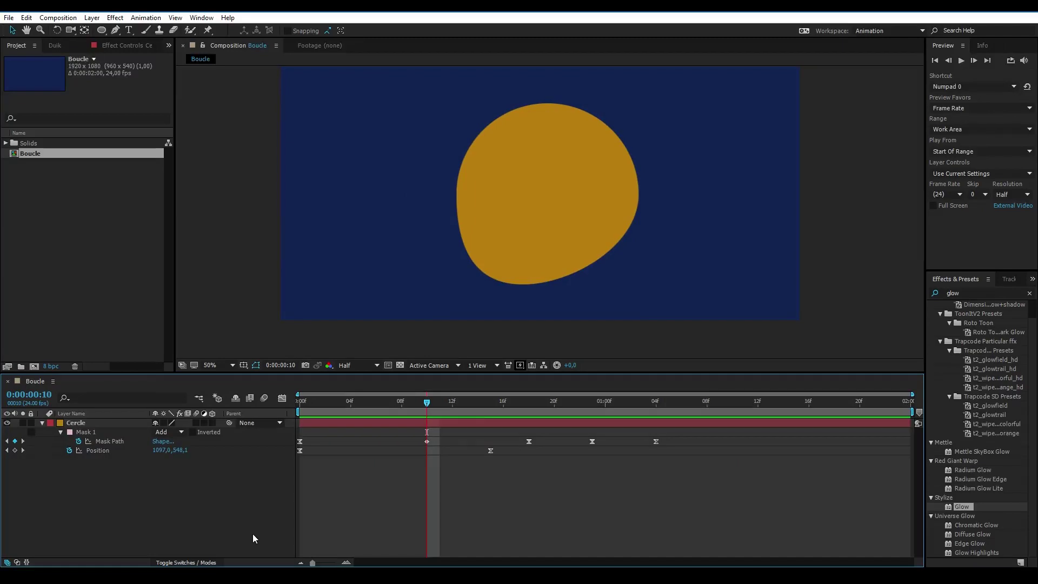
Step: Collapse the Cercle layer's properties to a single row
click(101, 427)
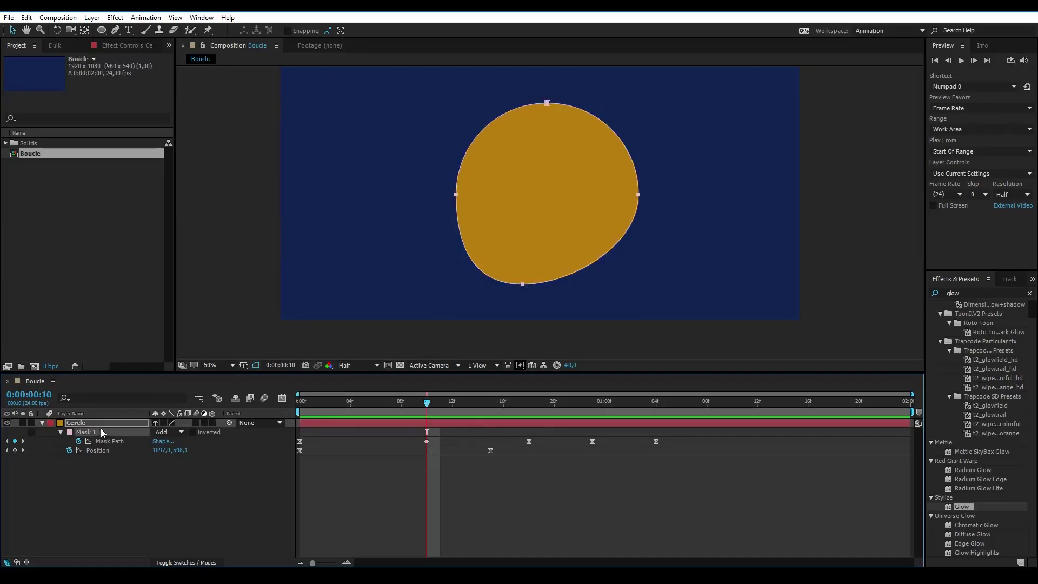
click(42, 422)
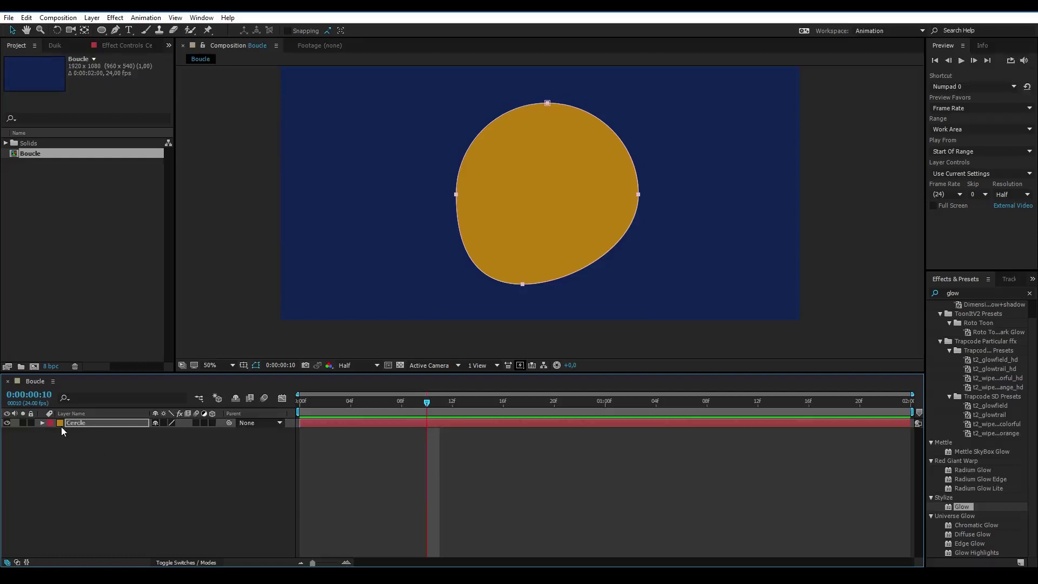
click(77, 426)
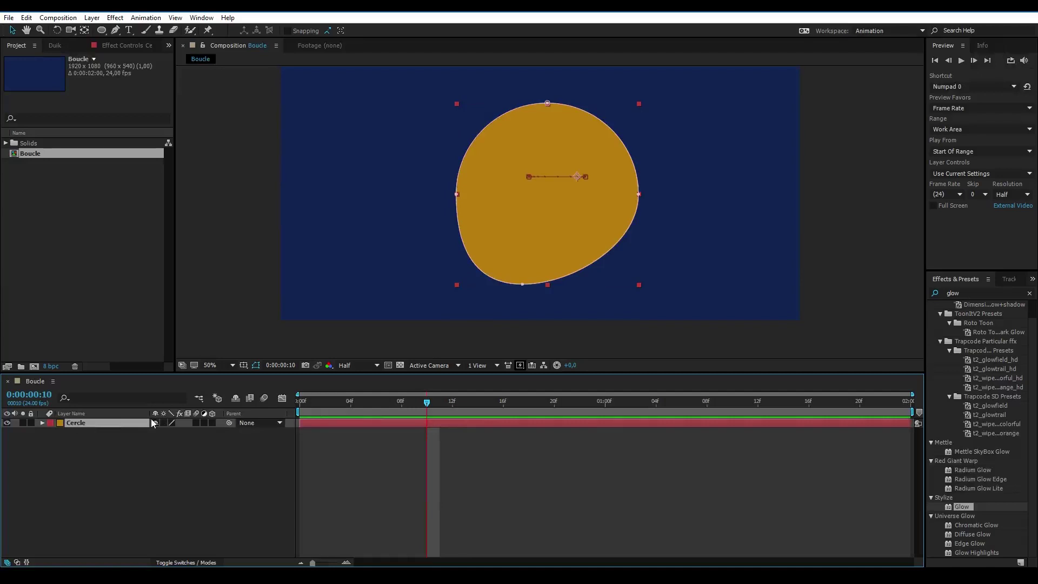
key(ctrl+d)
key(Return)
text(ombre)
key(Return)
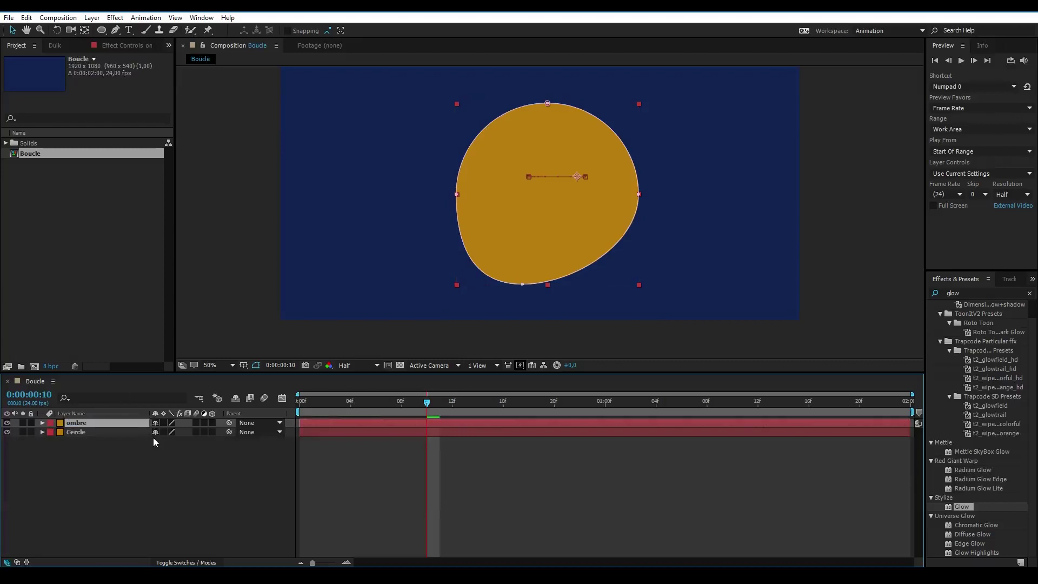
click(154, 437)
click(121, 426)
click(156, 489)
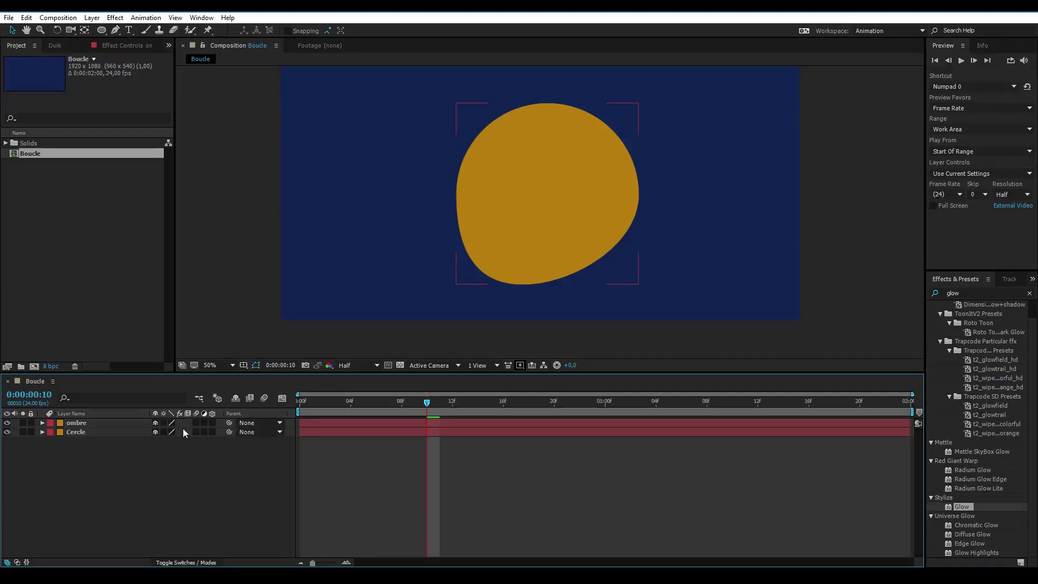
Step: Show the Modes column in the timeline and select the ombre layer
click(187, 562)
click(187, 562)
click(187, 563)
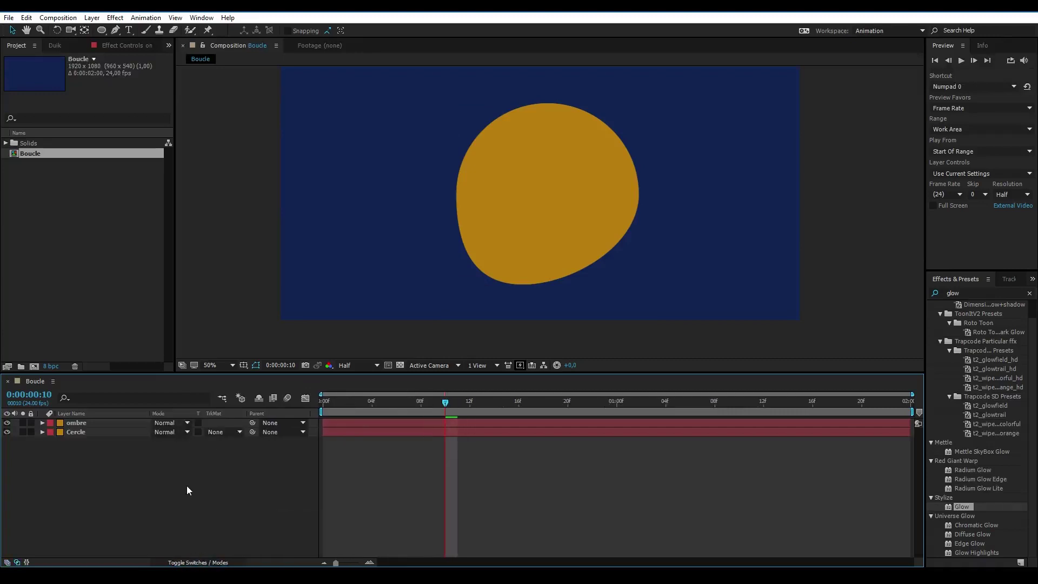
click(169, 426)
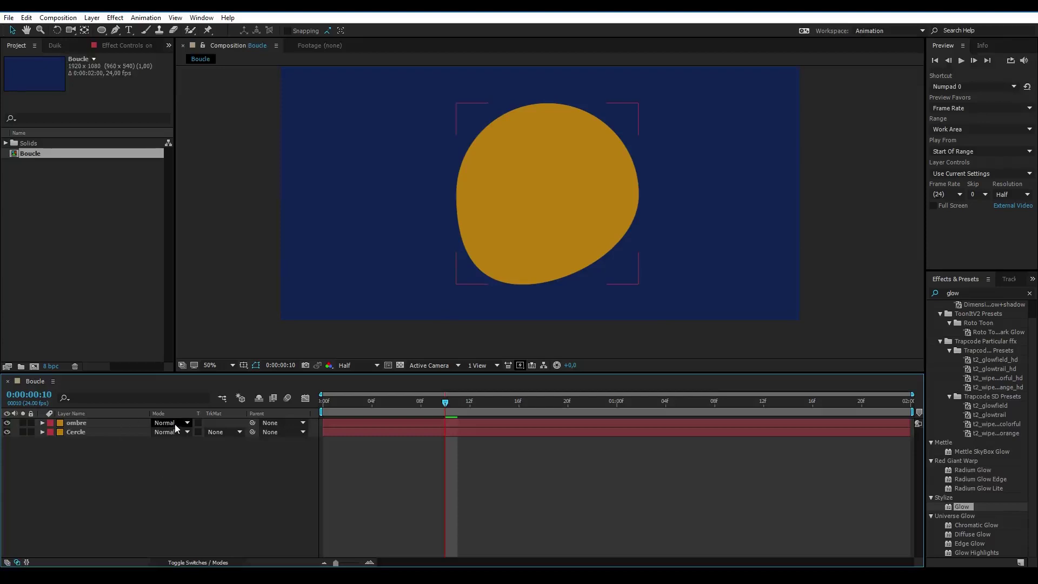
click(193, 426)
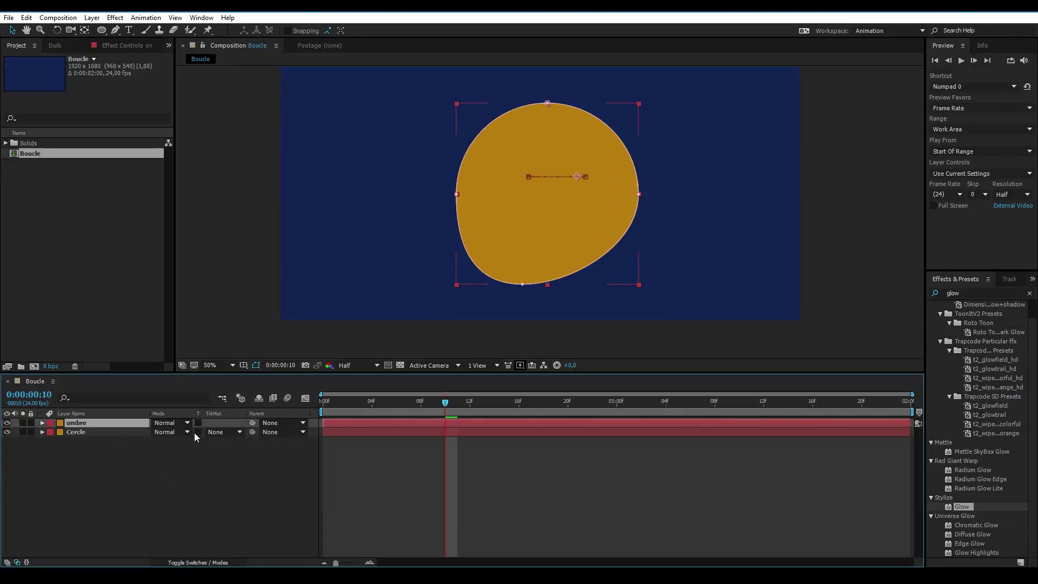
Step: Try Dissolve, Dancing Dissolve and Darken on ombre, settling on Multiply
click(187, 423)
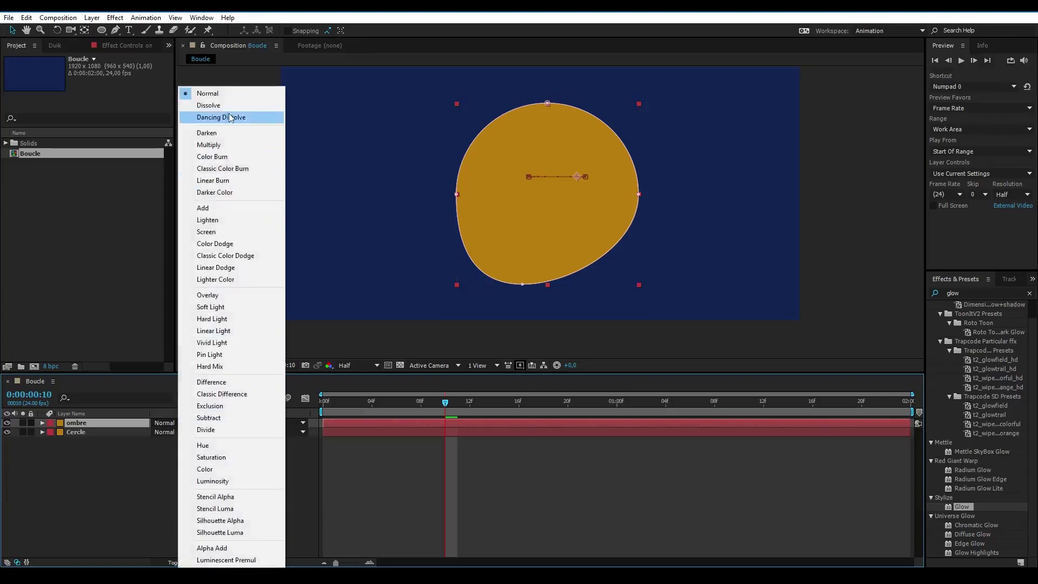
click(208, 105)
click(168, 423)
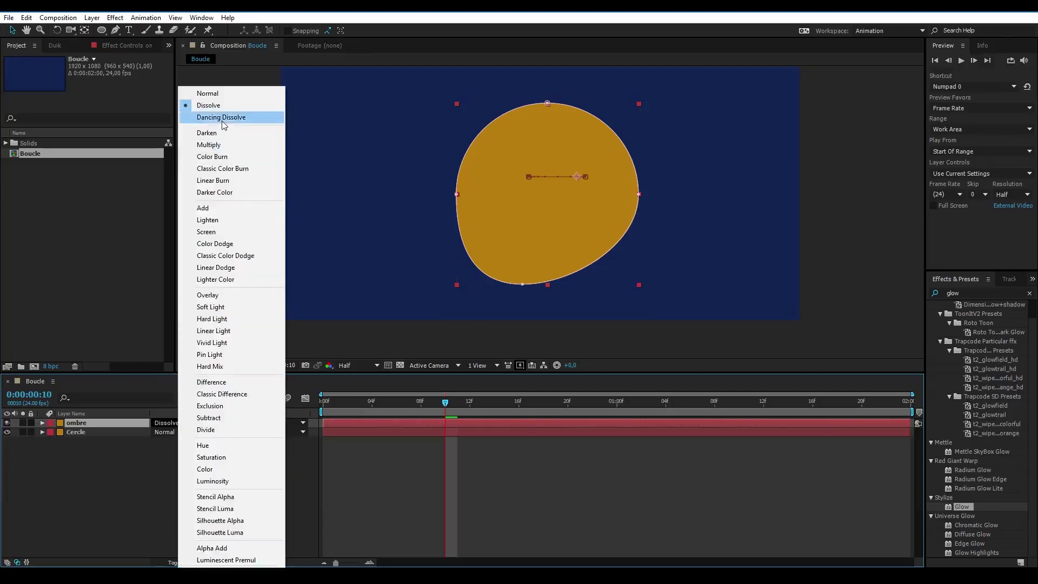
click(216, 115)
click(187, 422)
click(208, 134)
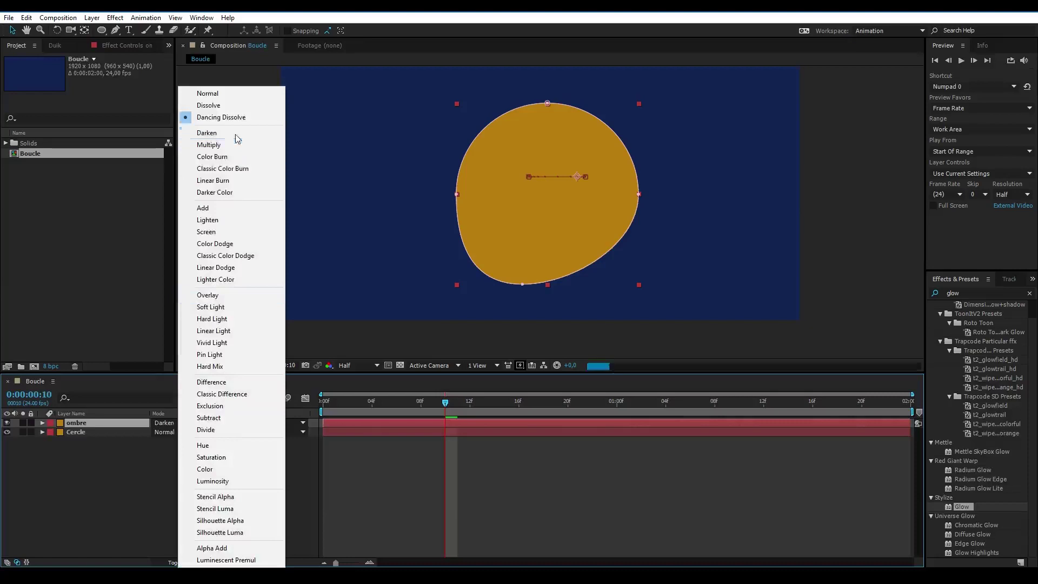
click(179, 422)
click(225, 144)
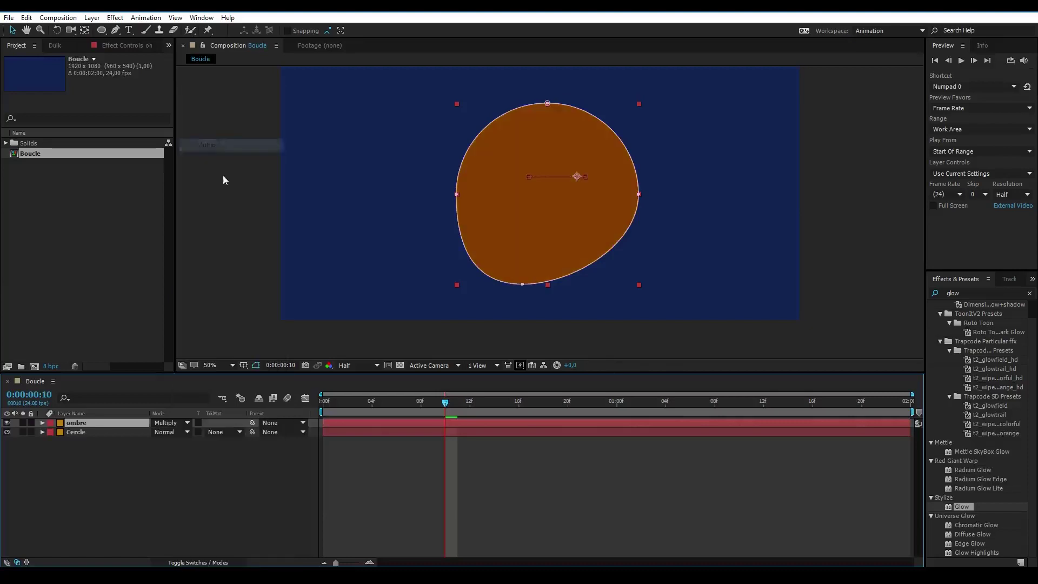
click(195, 470)
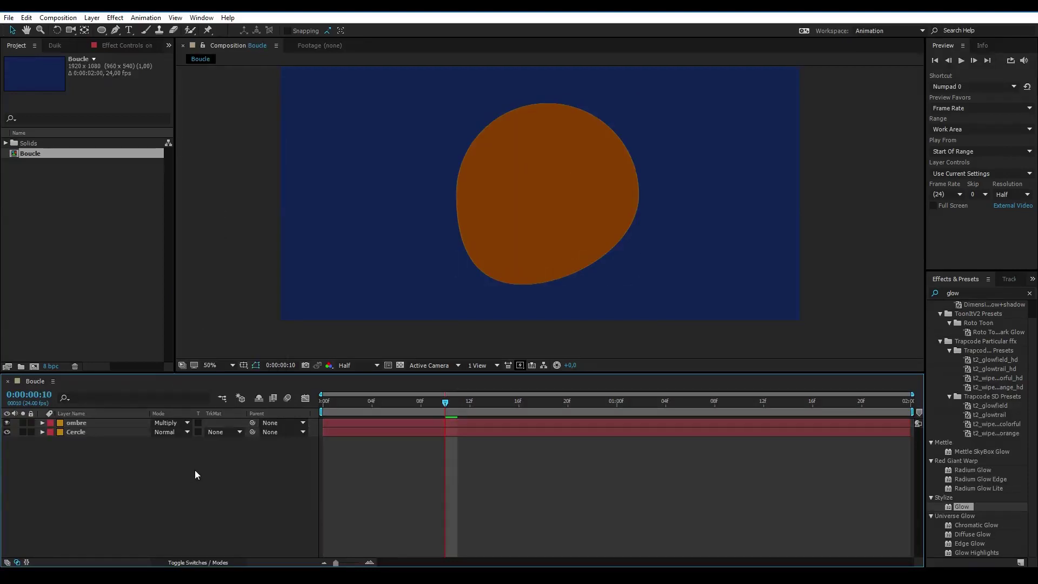
key(shift)
click(100, 423)
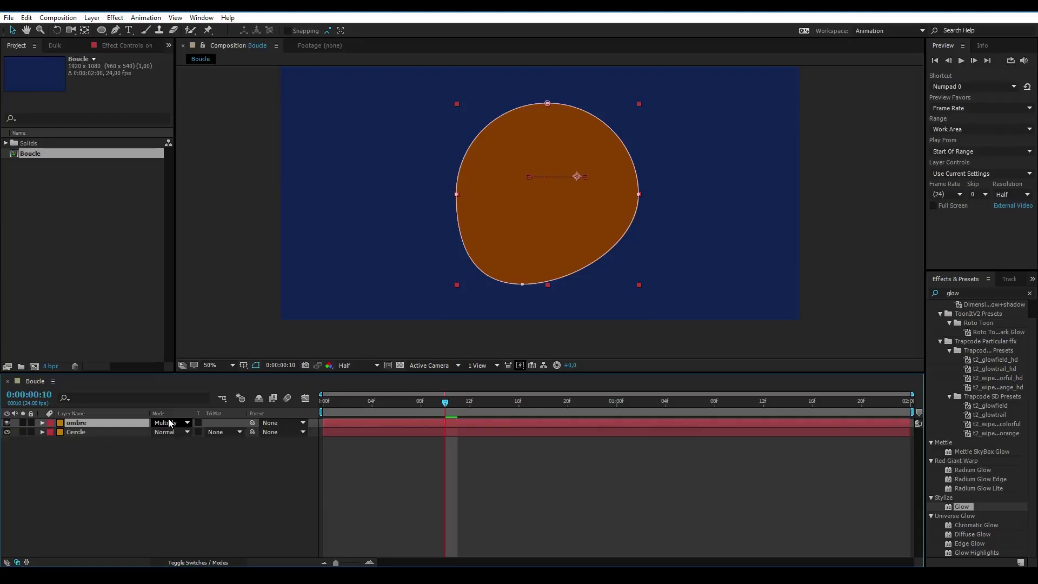
Step: Cycle ombre's blend modes to Classic Difference and enable Preserve Transparency
key(shift+equal)
key(shift+equal)
key(shift+equal)
key(shift+equal)
key(shift+equal)
key(shift+equal)
key(shift+equal)
key(shift+equal)
key(shift+equal)
key(shift+equal)
key(shift+equal)
key(shift+equal)
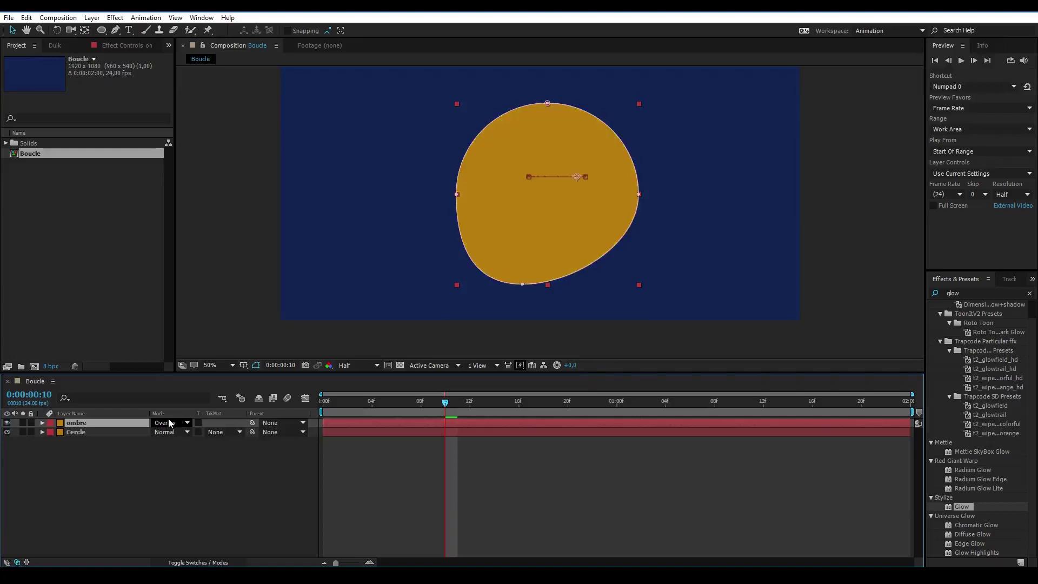
key(shift+minus)
key(shift+minus)
key(shift+minus)
key(shift+minus)
key(shift+minus)
key(shift+minus)
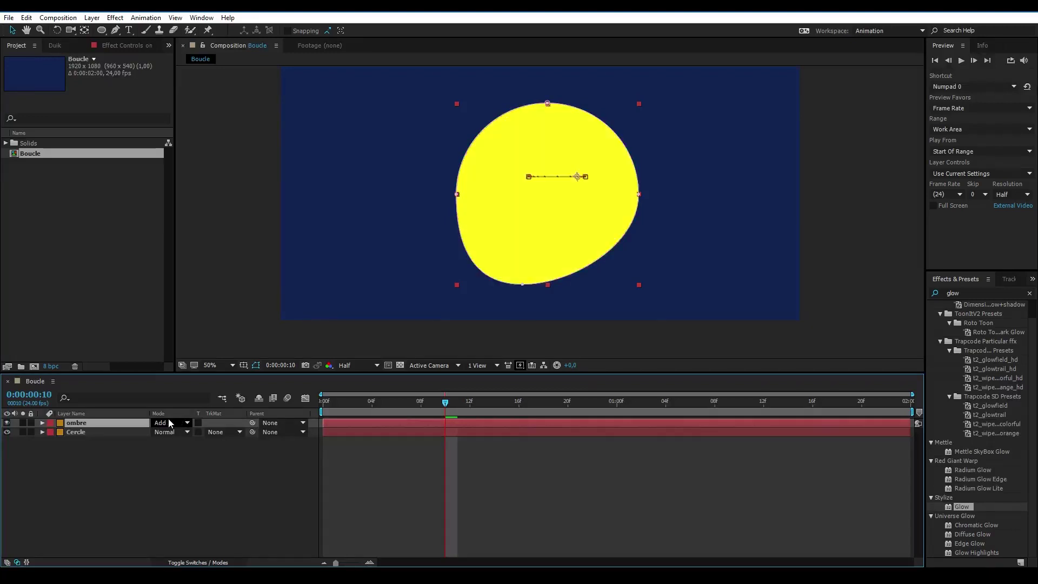
key(shift+minus)
key(shift+minus)
key(shift+minus)
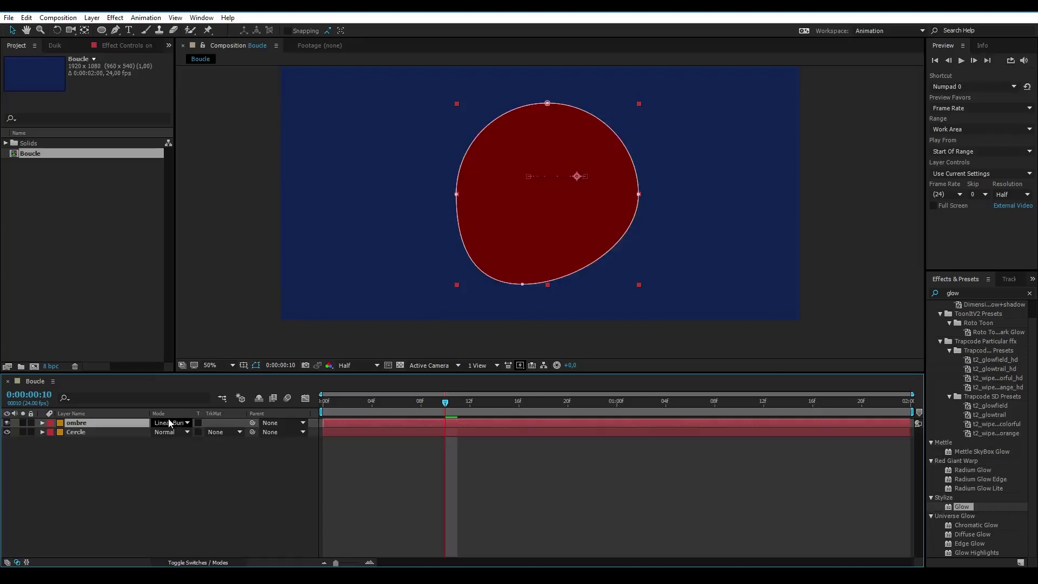
key(shift+minus)
key(shift+minus)
key(shift+minus)
key(shift+minus)
key(shift+minus)
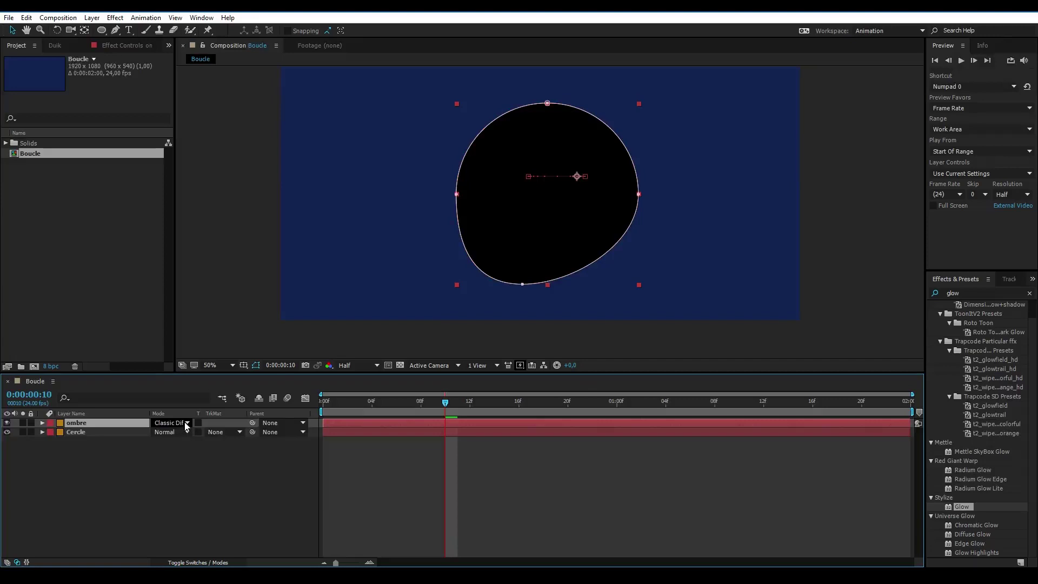
click(183, 424)
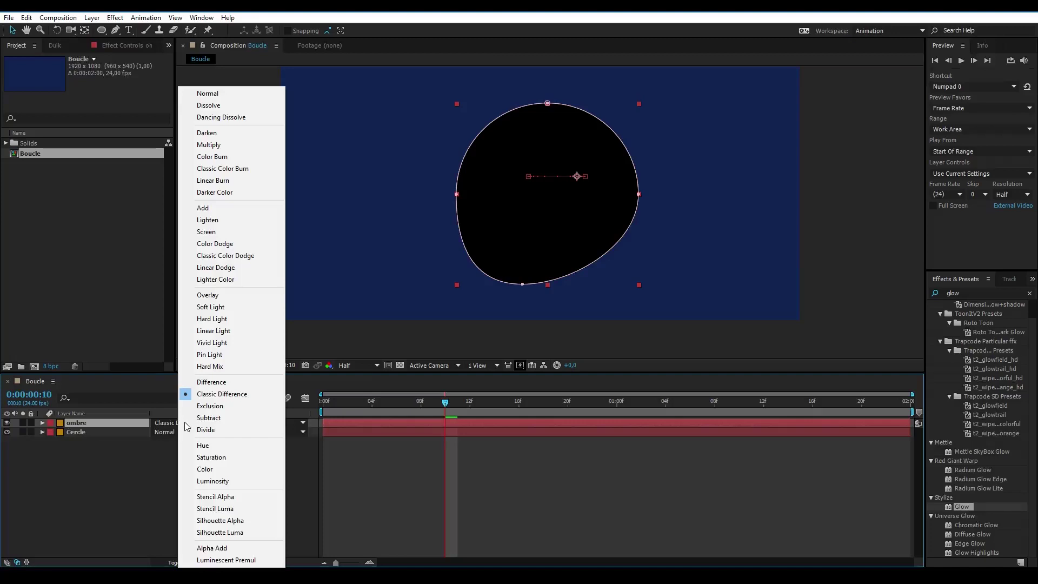
click(95, 497)
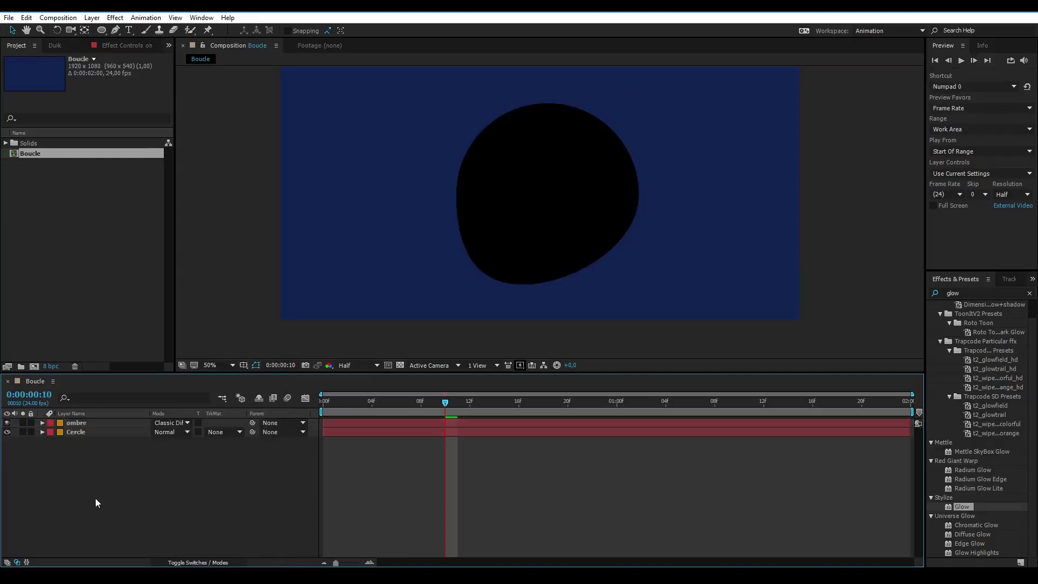
click(198, 422)
click(93, 420)
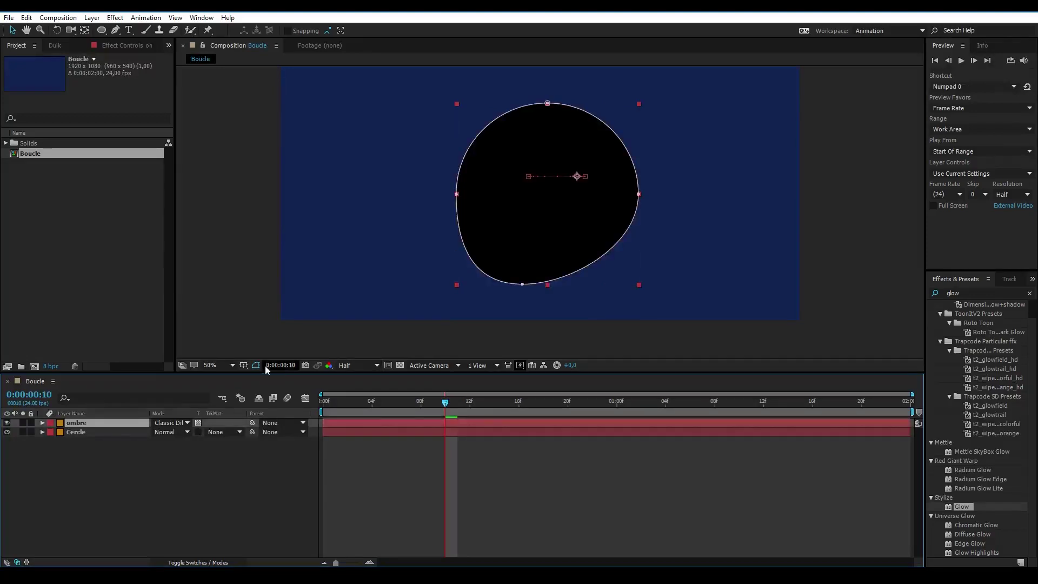
Step: Lower ombre's Opacity to 68%
key(t)
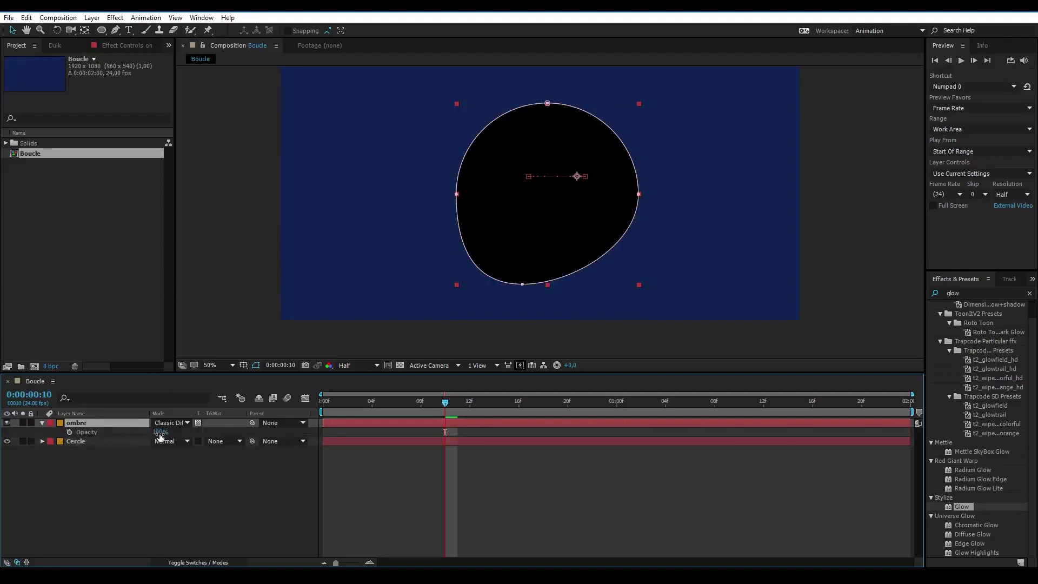
drag(159, 432, 141, 433)
click(138, 483)
Step: Paste Cercle's Mask Path and Position keyframes onto the ombre layer
click(110, 442)
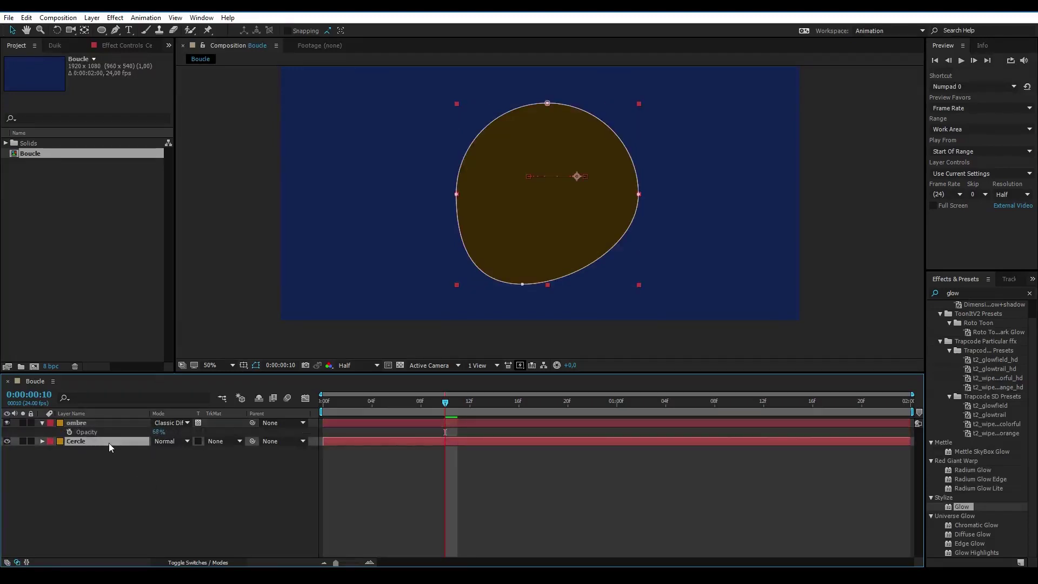
key(u)
click(110, 424)
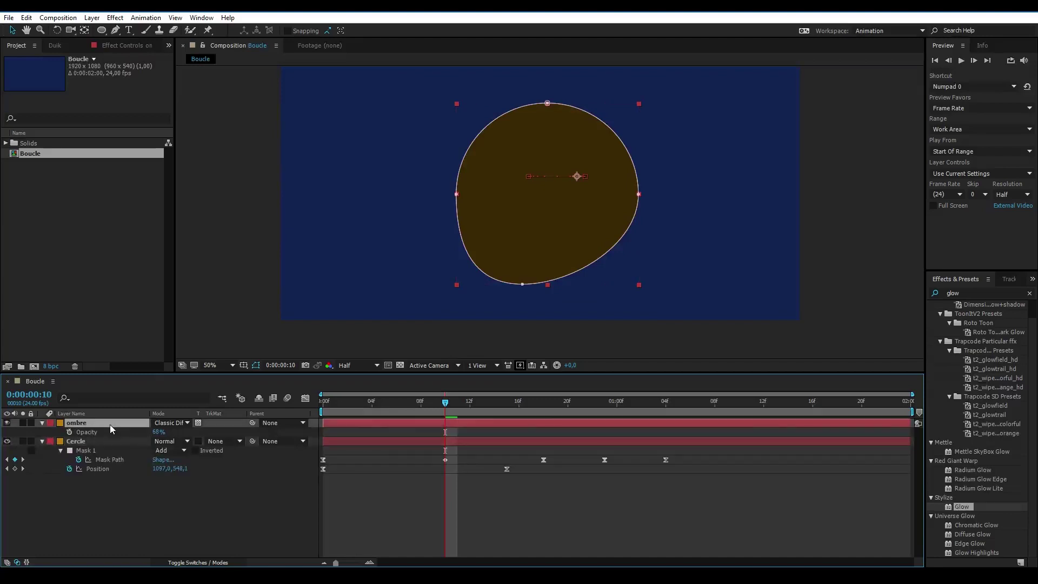
key(ctrl+v)
click(206, 511)
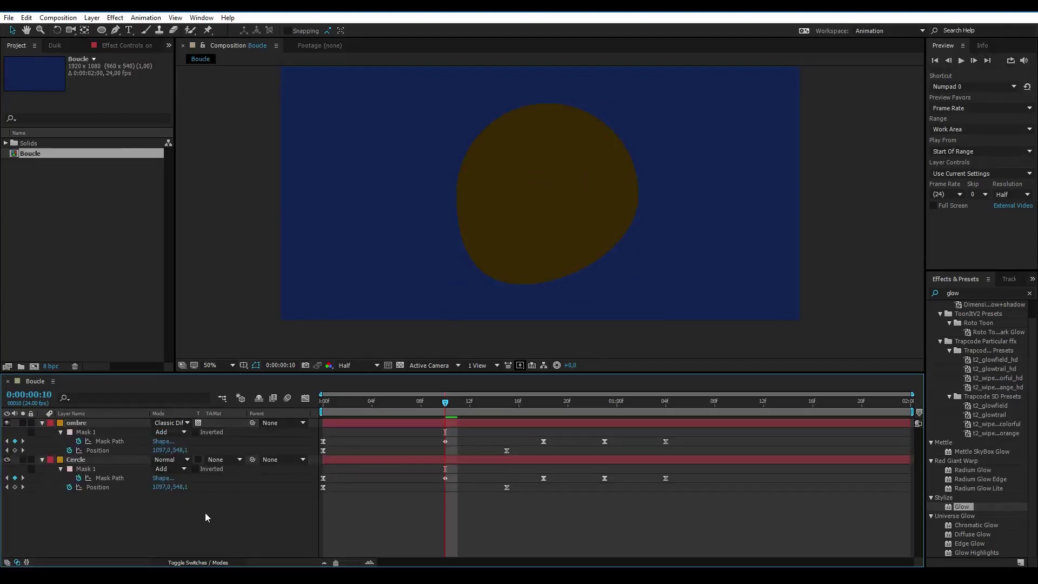
Step: At frame 0, drag ombre left to Position 858,0, leaving a gold crescent
drag(339, 405, 322, 410)
click(514, 243)
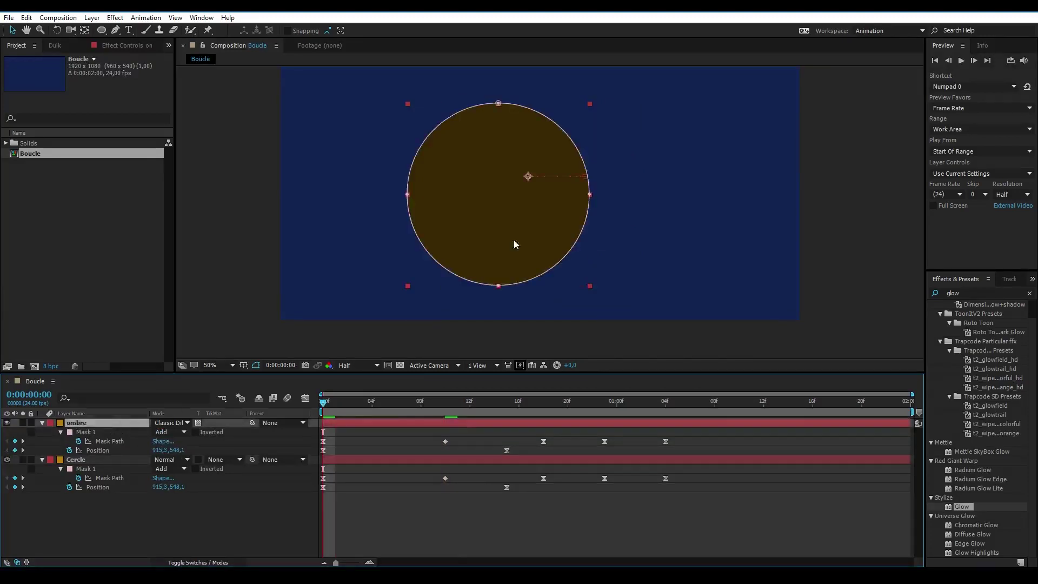
drag(541, 231, 525, 232)
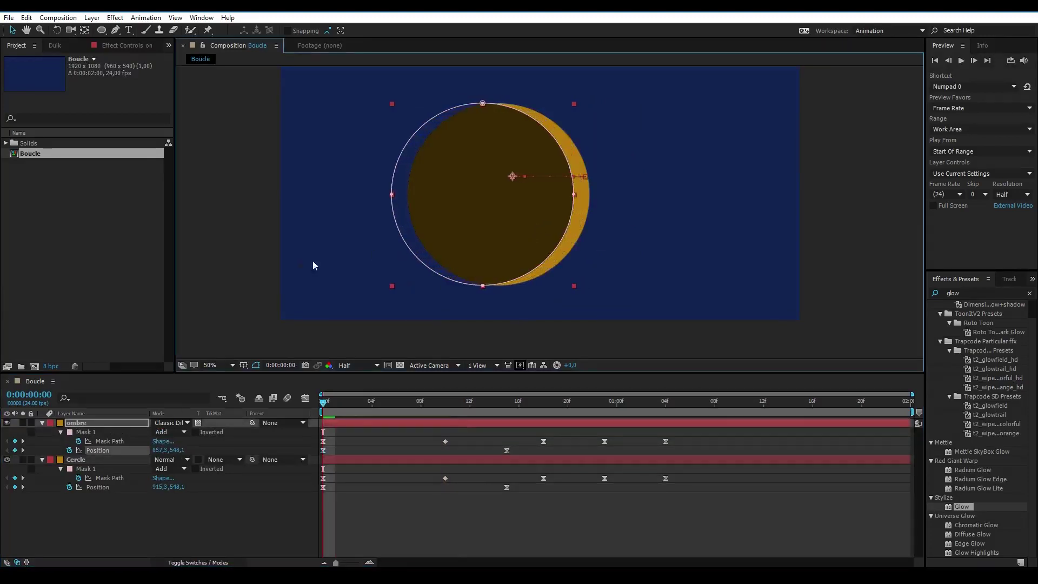
click(314, 266)
click(333, 402)
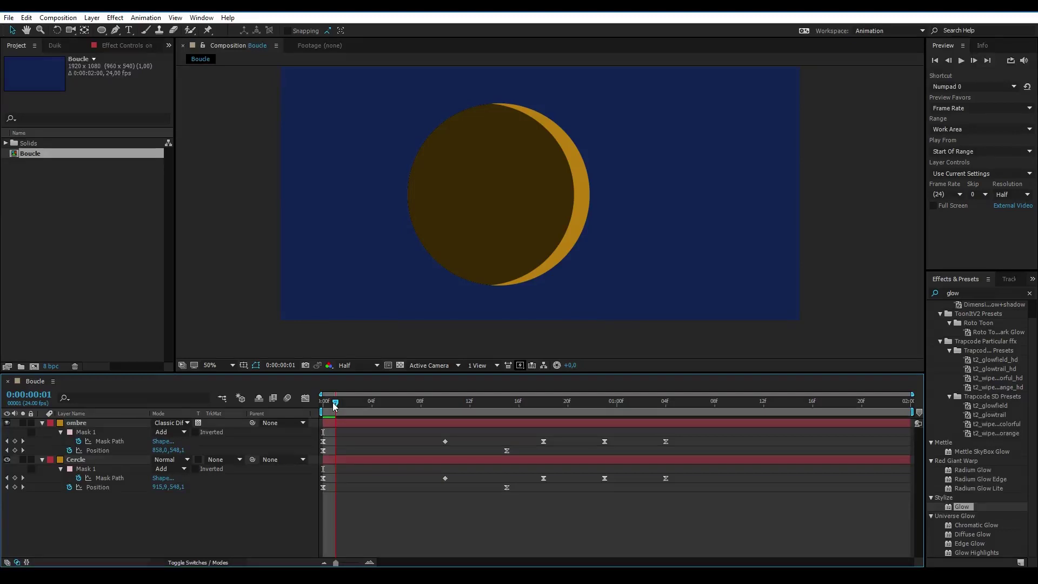
Step: At frame 15, move ombre left to Position 1042,5,548,1, keeping a thin crescent
mouse_move(335, 405)
mouse_down()
mouse_move(495, 405)
mouse_move(322, 404)
mouse_up()
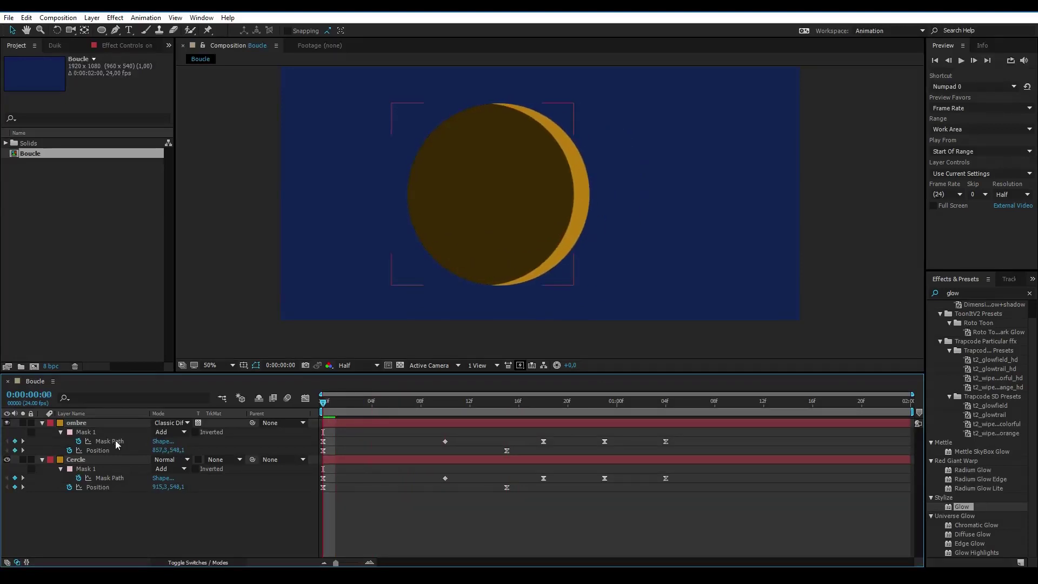
mouse_move(444, 409)
mouse_down()
mouse_move(581, 407)
mouse_move(301, 416)
mouse_up()
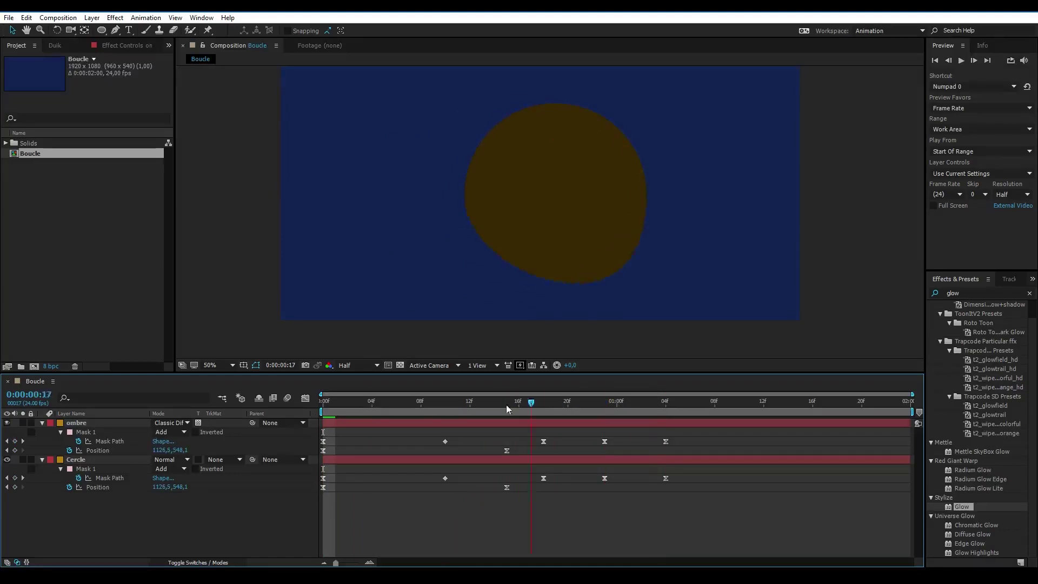
click(118, 433)
click(97, 450)
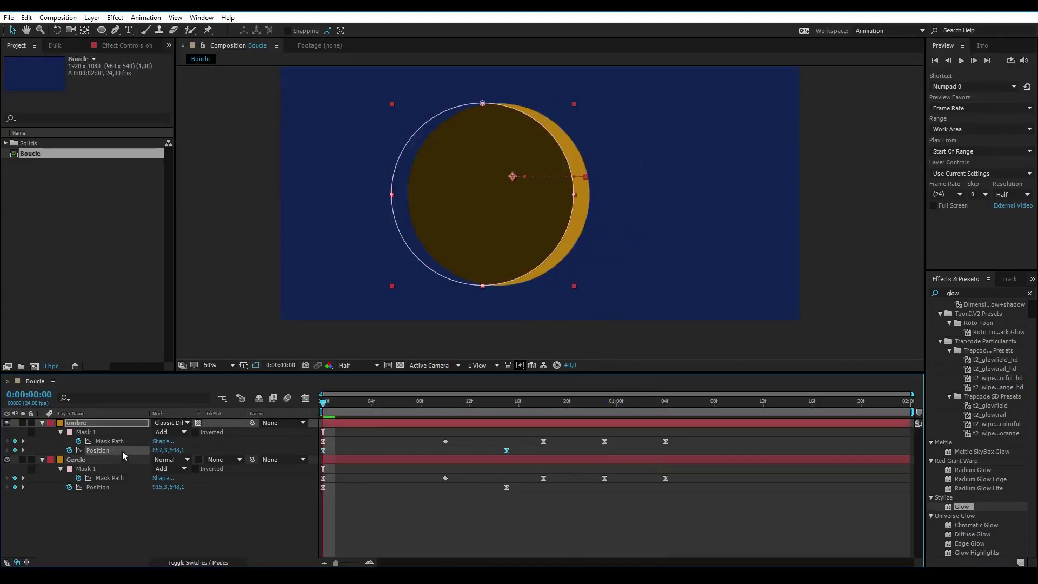
click(502, 409)
drag(557, 262, 536, 259)
click(239, 285)
Step: Preview the animation and select ombre's Position property
key(space)
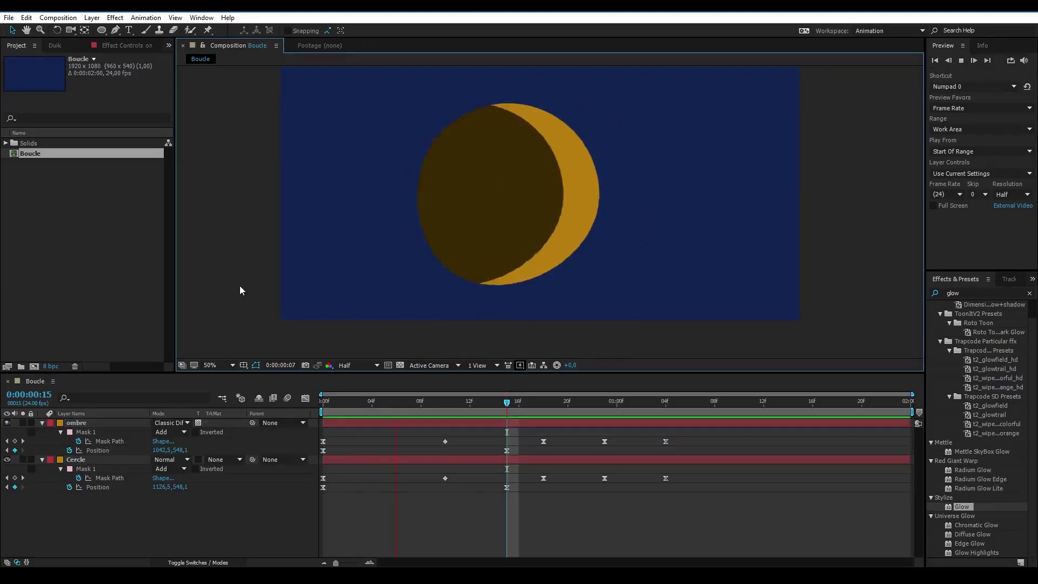
key(space)
click(471, 459)
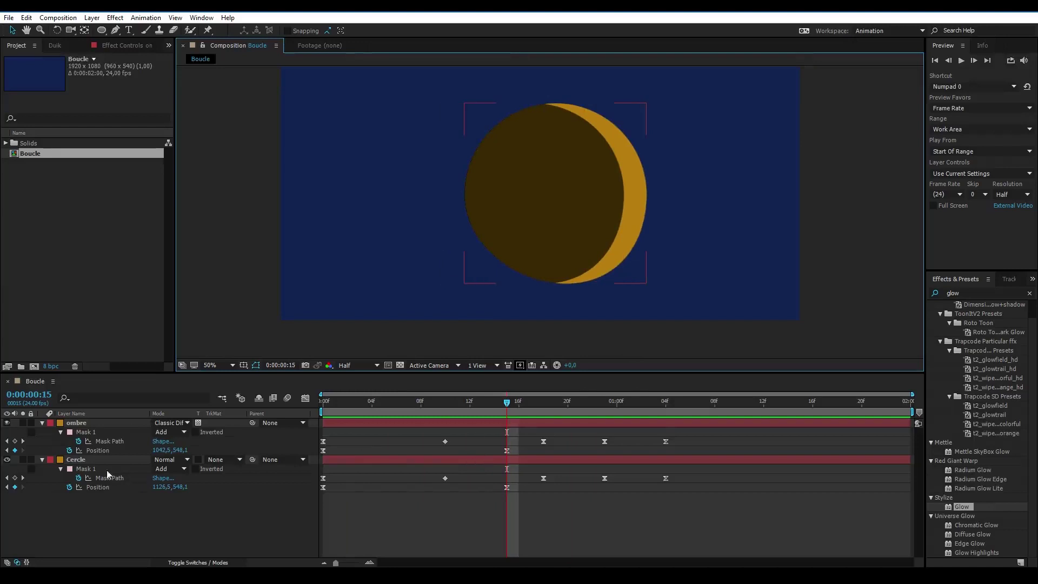
click(216, 427)
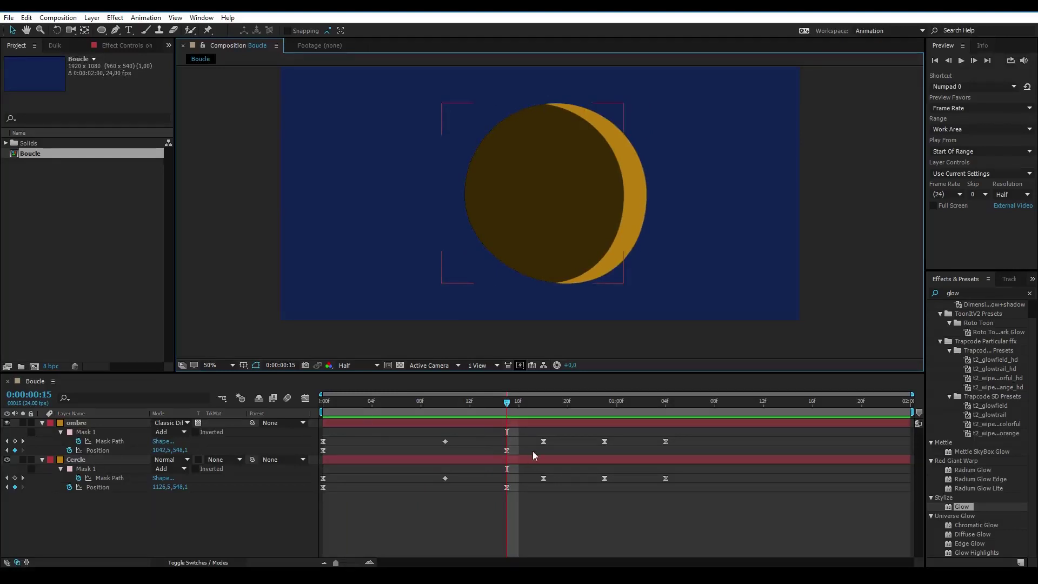
click(97, 451)
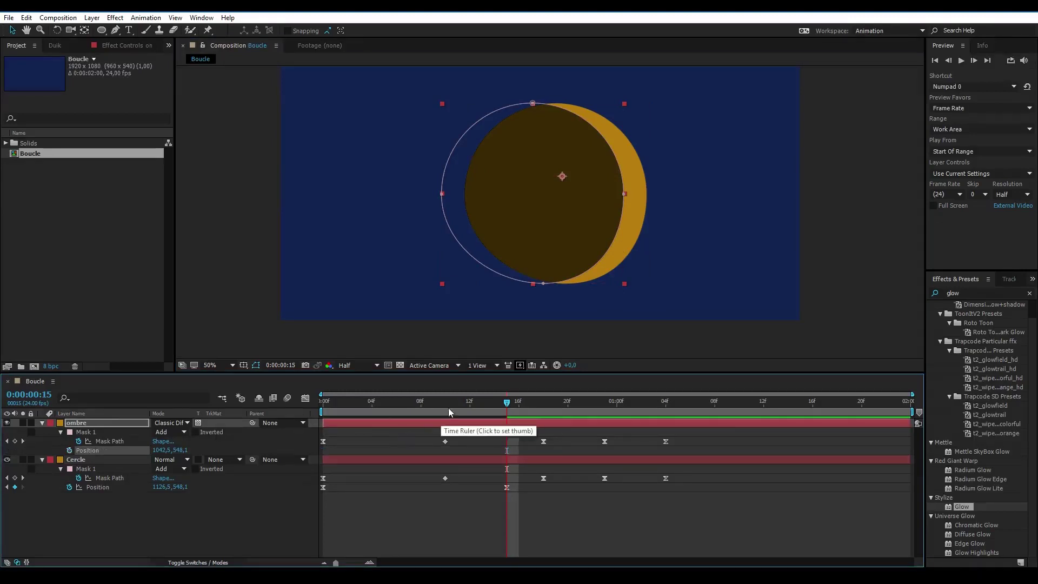
Step: Return to frame 0 and preview the moon animation
drag(453, 408, 294, 412)
key(space)
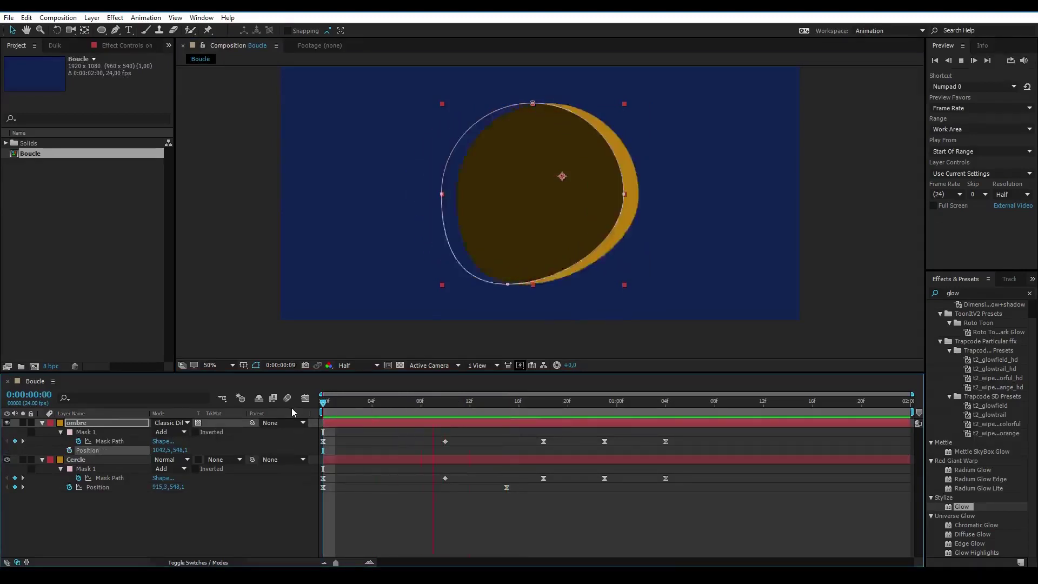
key(space)
key(space)
key(space)
Step: Move ombre further left to Position 832,5 and parent it to Cercle
click(88, 424)
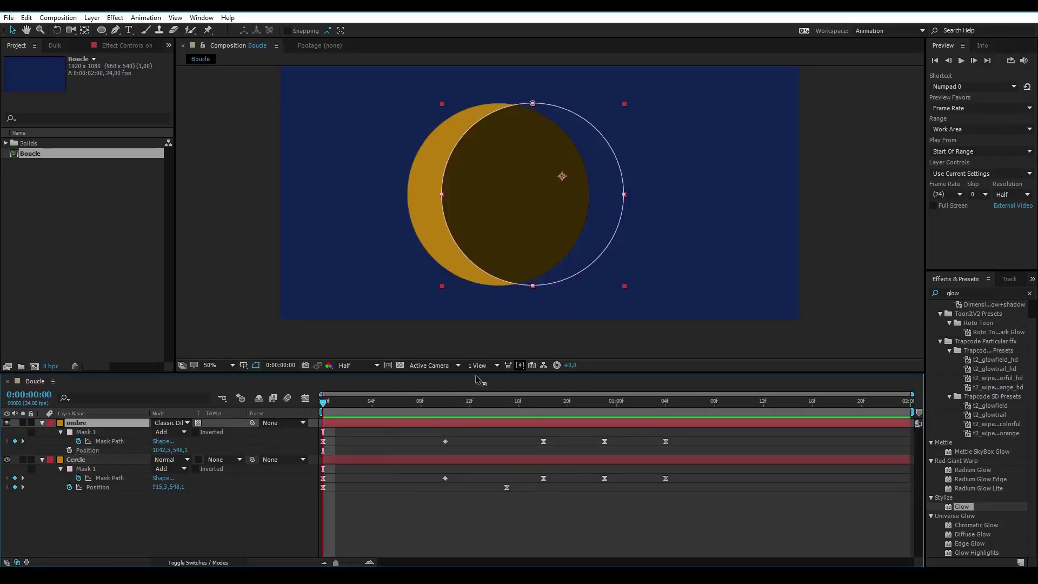
click(548, 253)
key(shift+Left)
key(Left)
drag(545, 244, 532, 243)
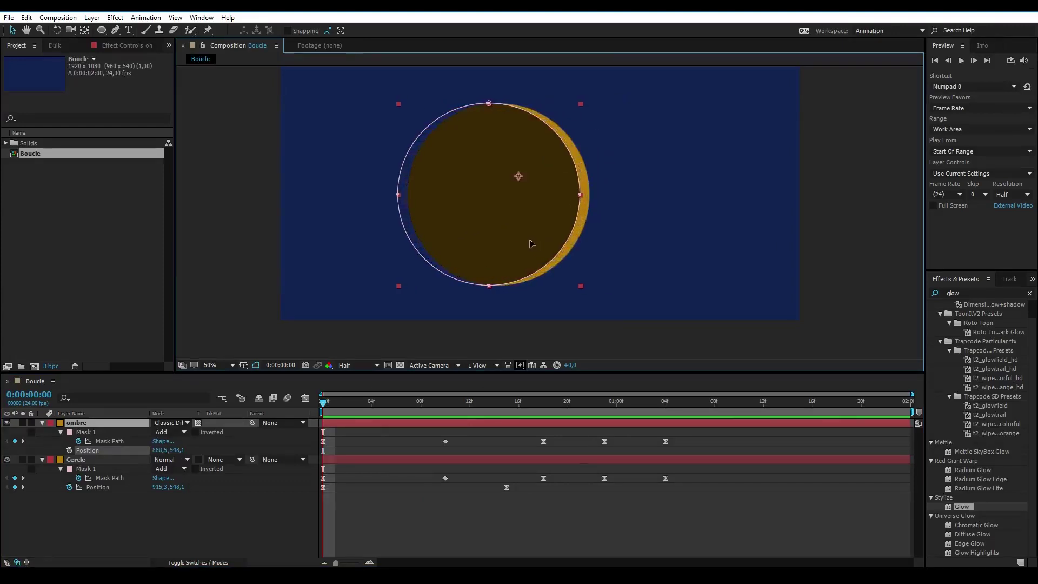
drag(532, 243, 517, 243)
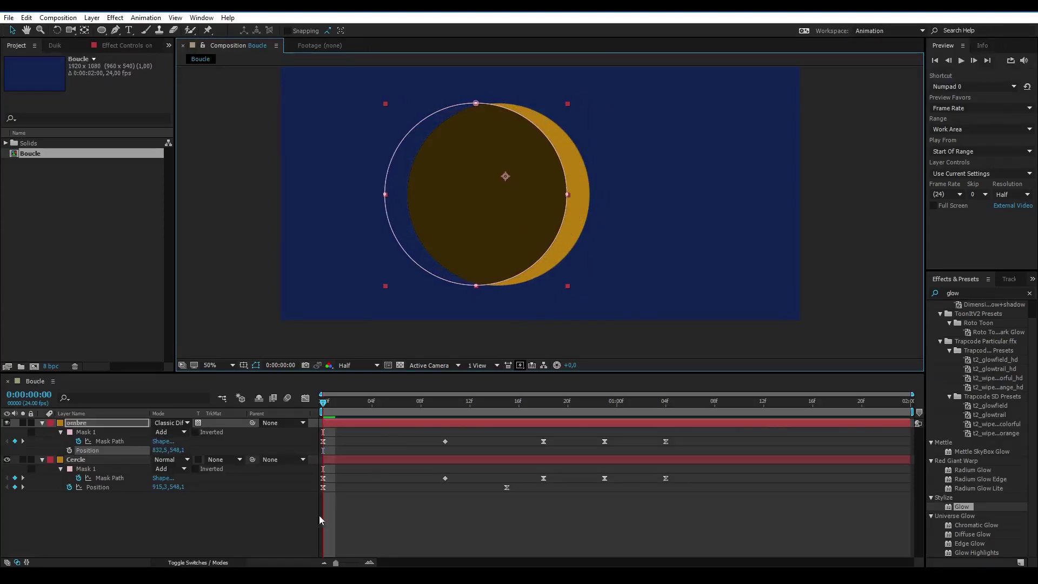
click(255, 498)
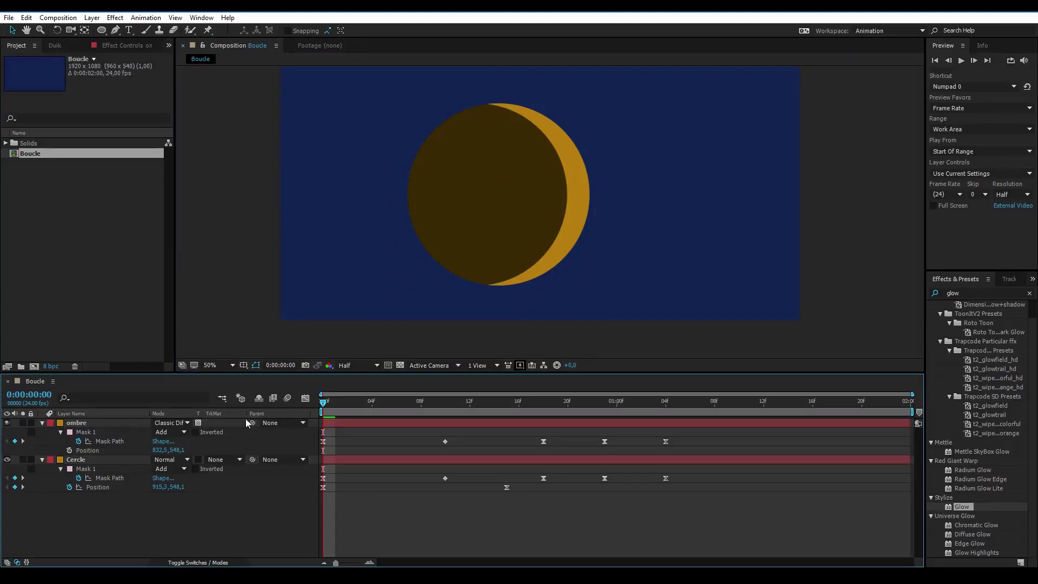
drag(252, 422, 83, 457)
Step: Keyframe ombre's Position at frame 0, then shift it right at frame 15 to 937,1
key(space)
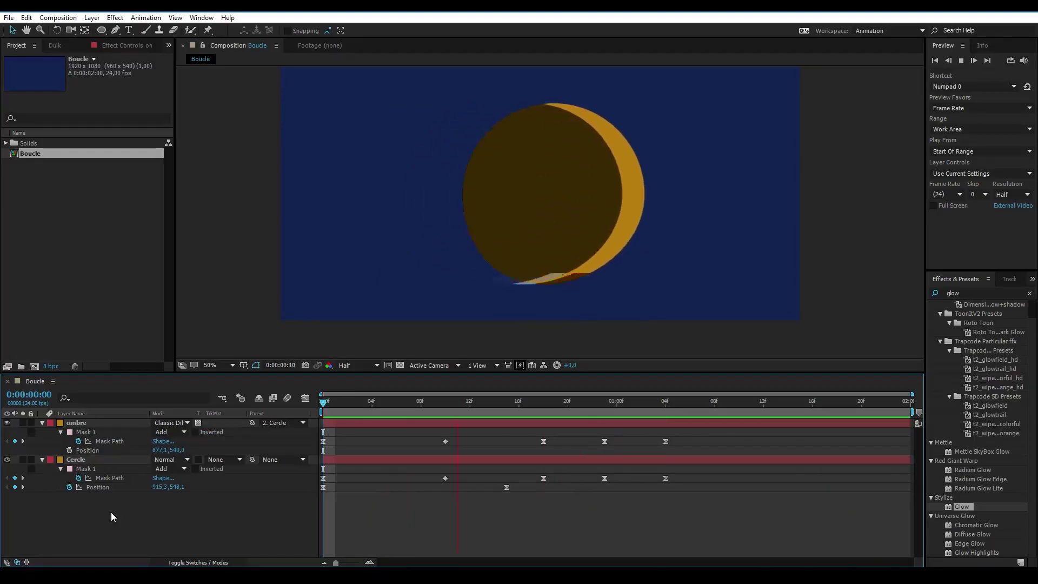
key(space)
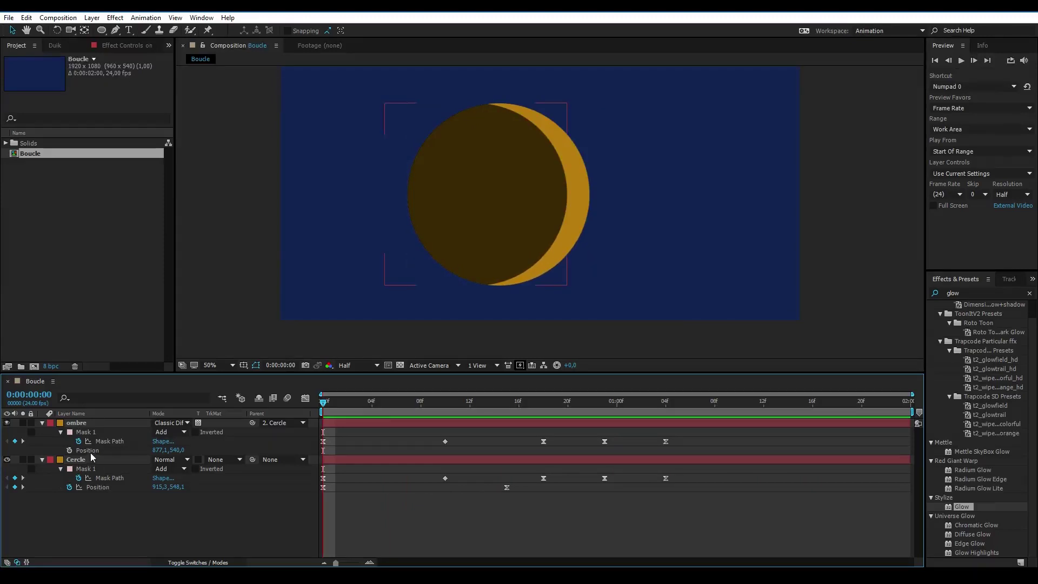
click(89, 451)
click(70, 450)
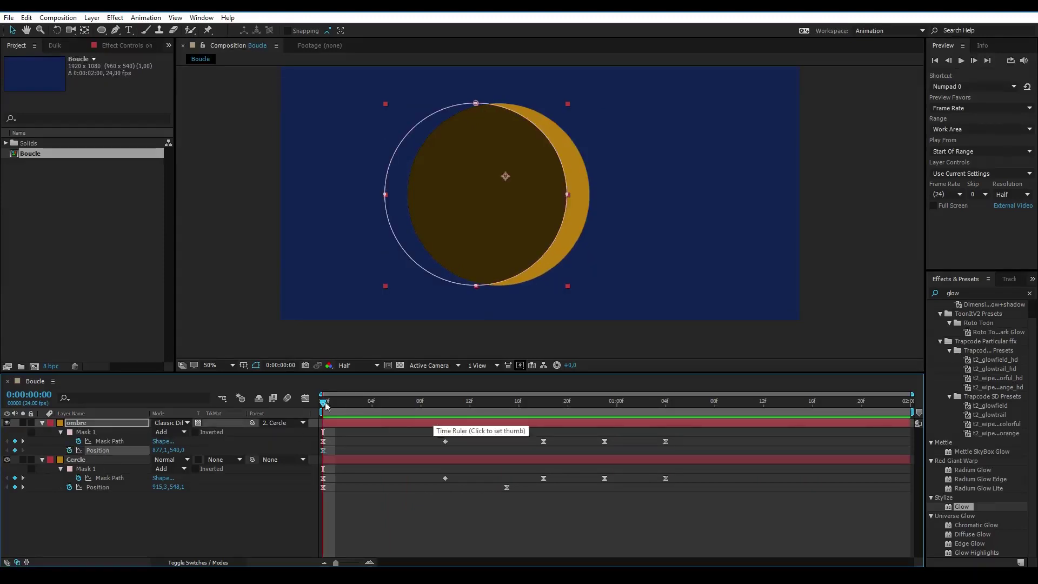
drag(326, 405, 506, 408)
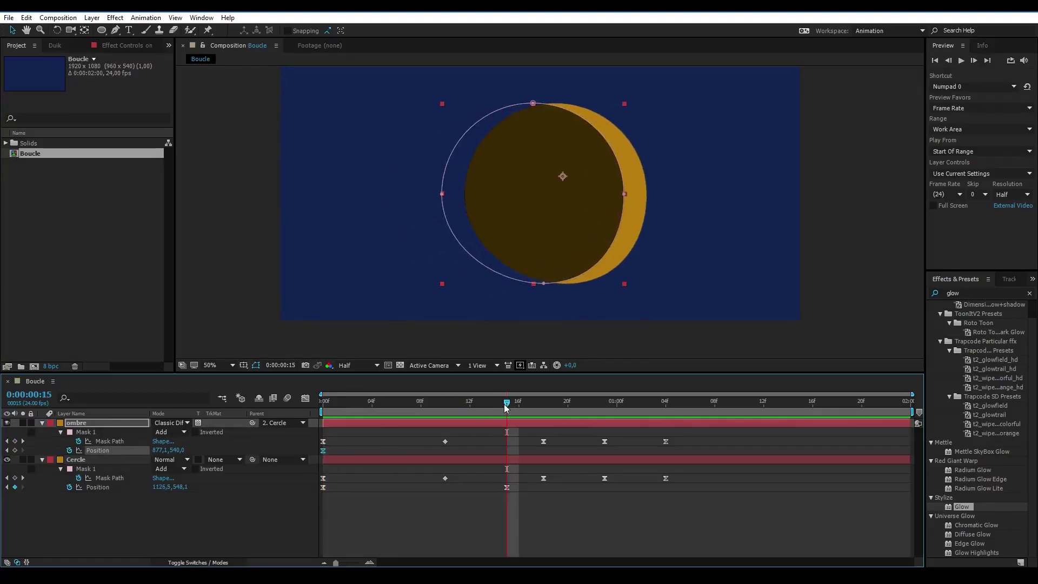
key(shift+Right)
key(shift+Right)
key(shift+Right)
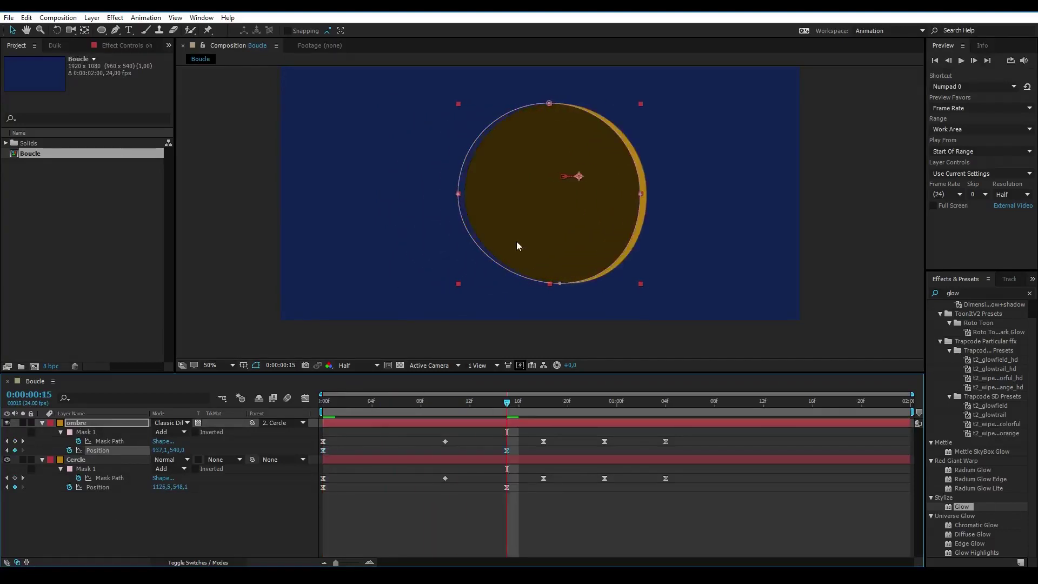
key(space)
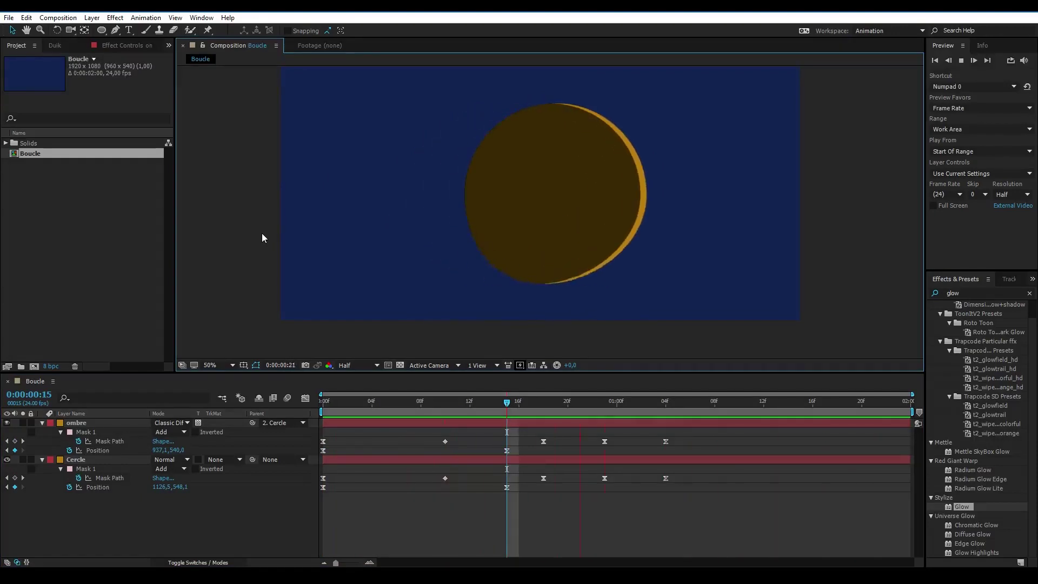
key(space)
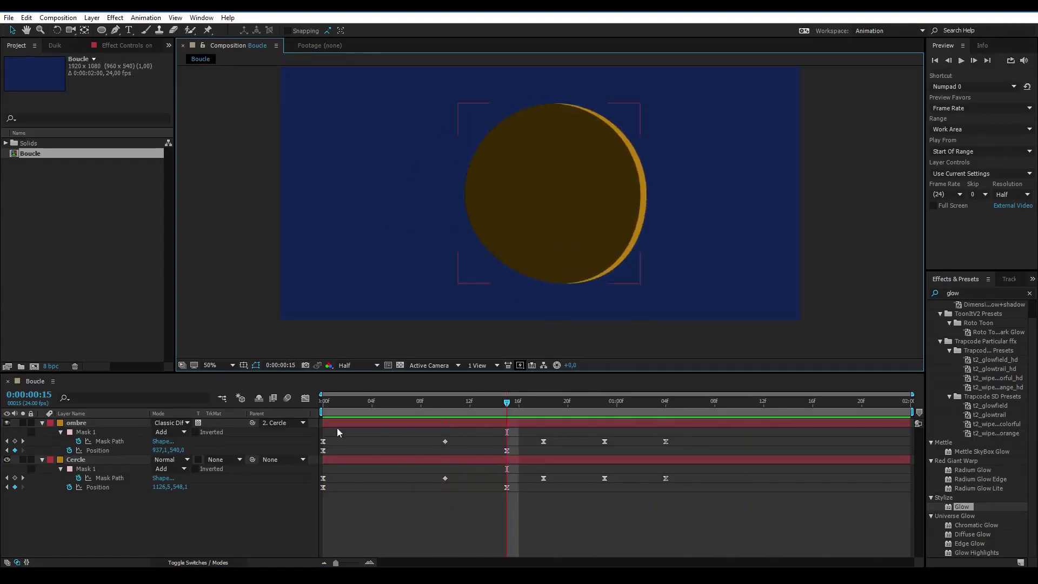
drag(337, 408, 324, 408)
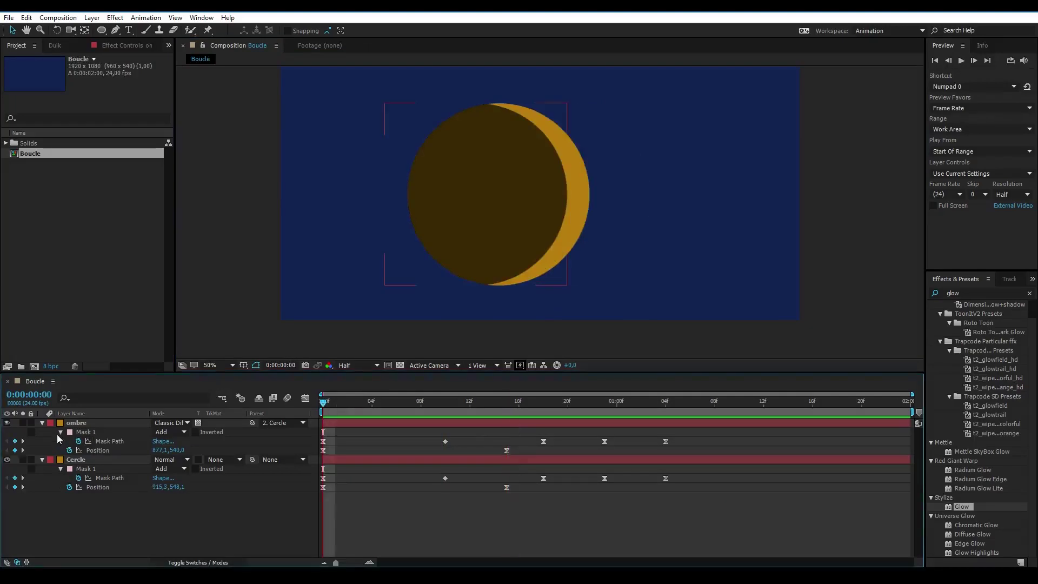
Step: Set the ombre layer's Mask Feather to 39 pixels
click(59, 432)
click(59, 432)
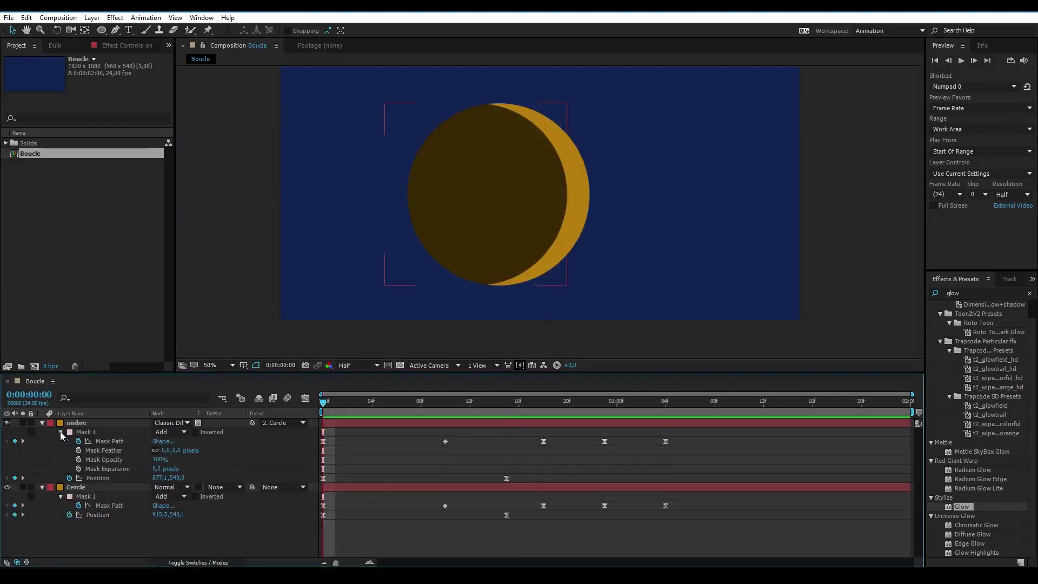
drag(174, 450, 200, 451)
click(218, 274)
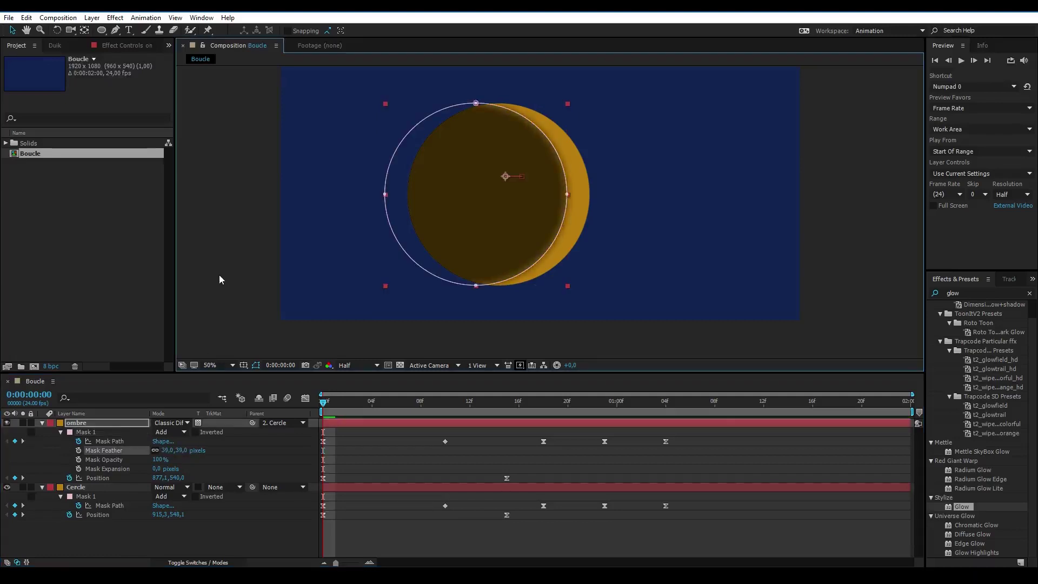
Step: Preview, then show ombre's Position keyframes in the Graph Editor
key(space)
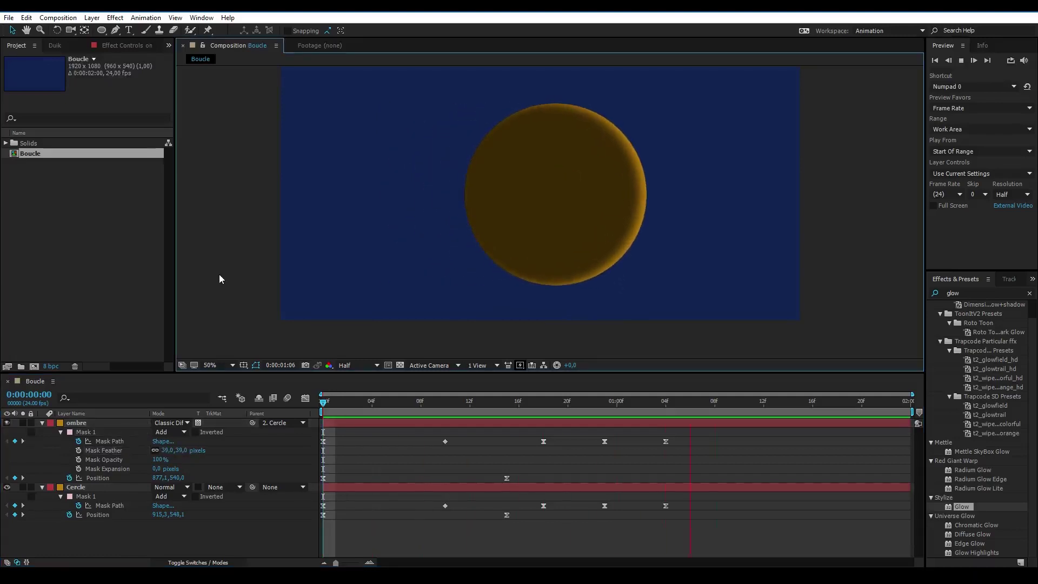
mouse_move(327, 403)
mouse_down()
mouse_move(349, 407)
mouse_move(323, 404)
mouse_up()
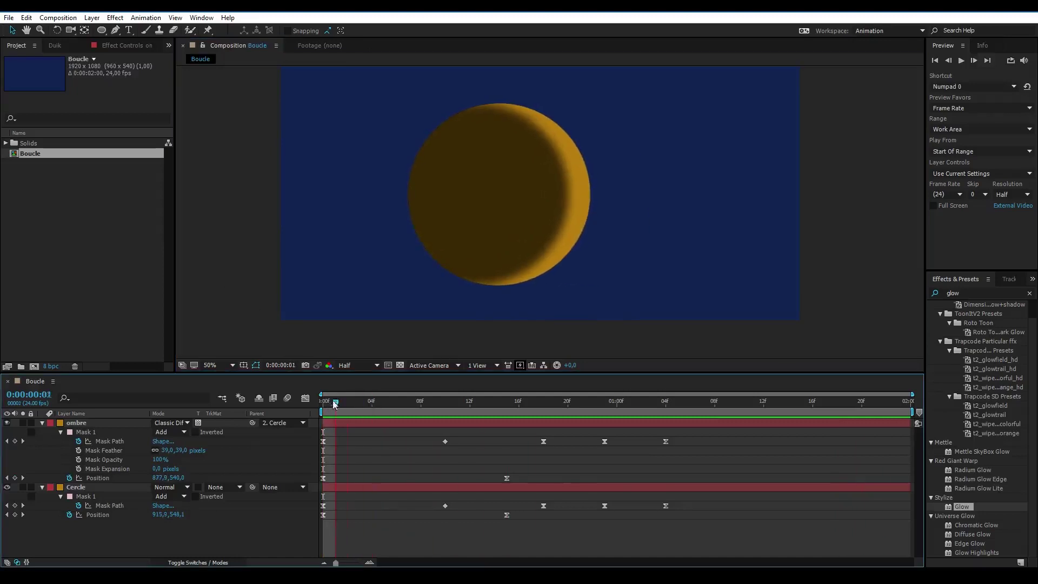
drag(508, 480, 287, 475)
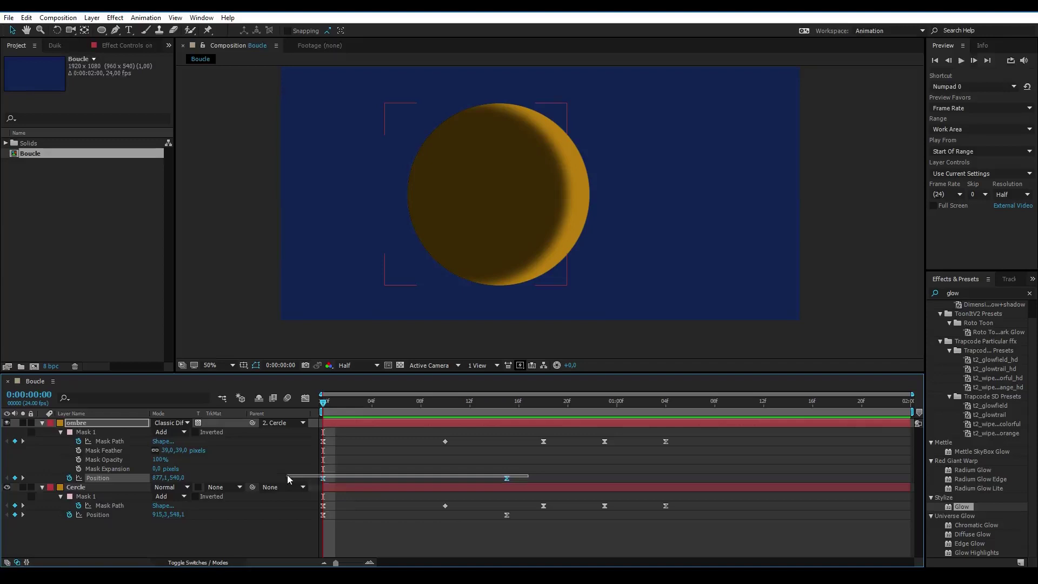
click(305, 398)
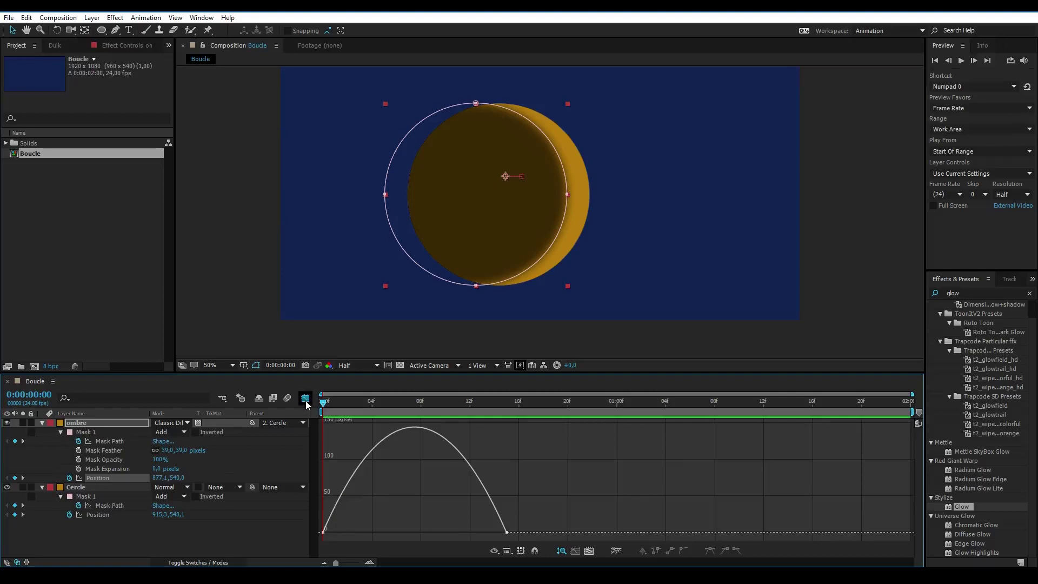
Step: Display Cercle's and ombre's Position speed curves together in the Graph Editor
click(83, 487)
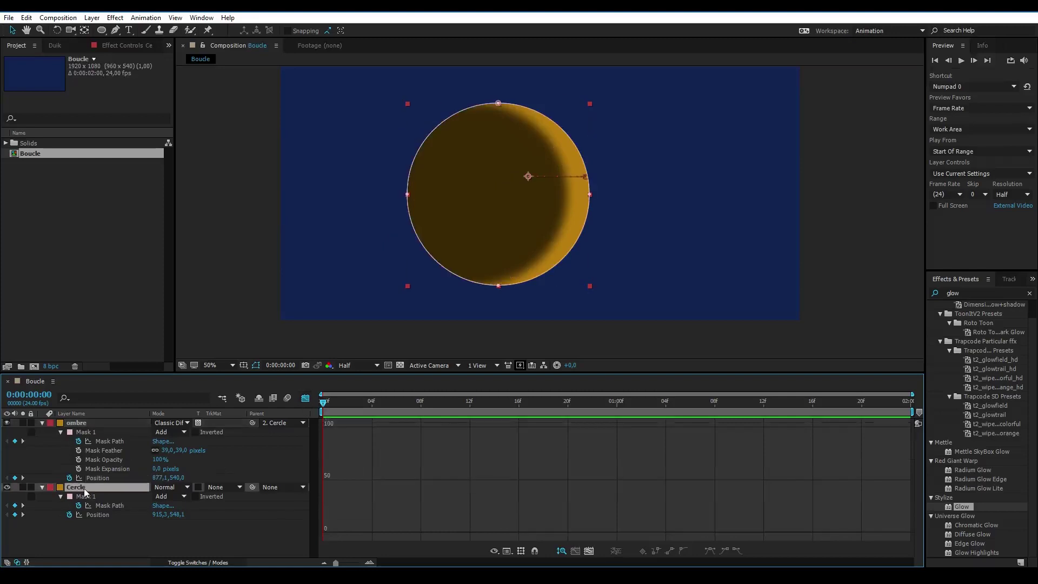
key(p)
click(96, 496)
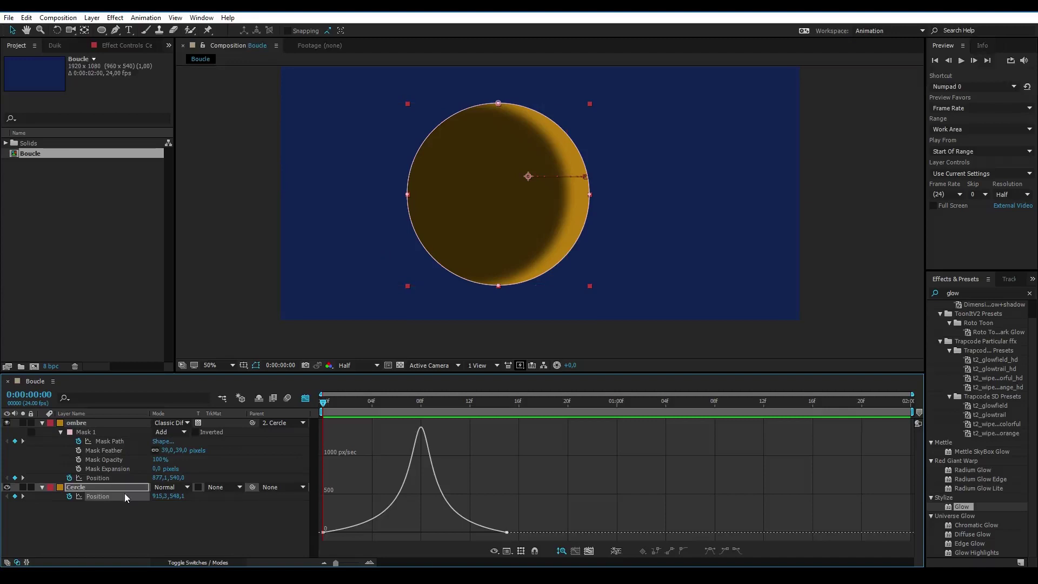
shift+click(103, 478)
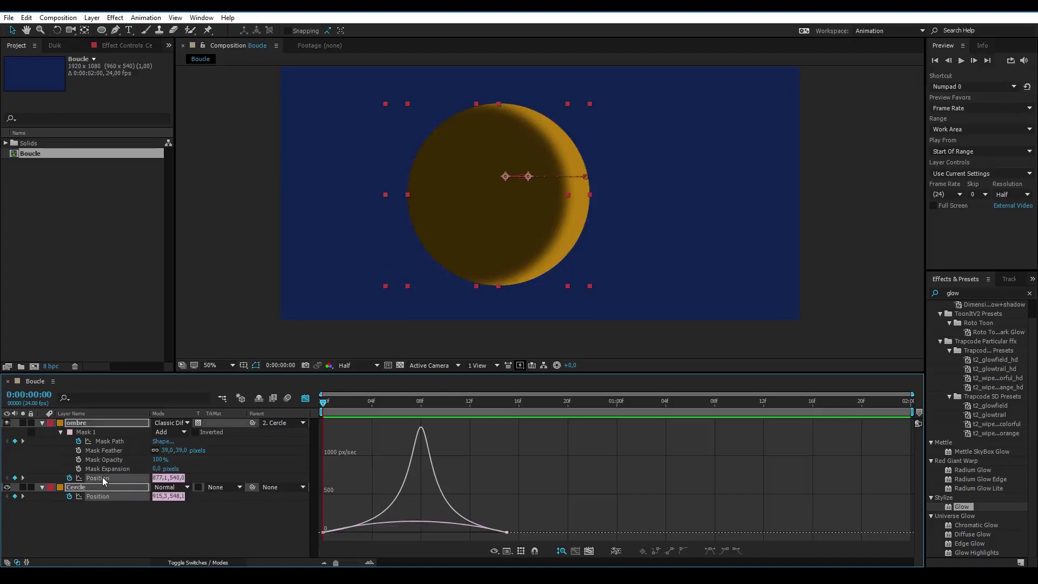
click(99, 508)
click(96, 496)
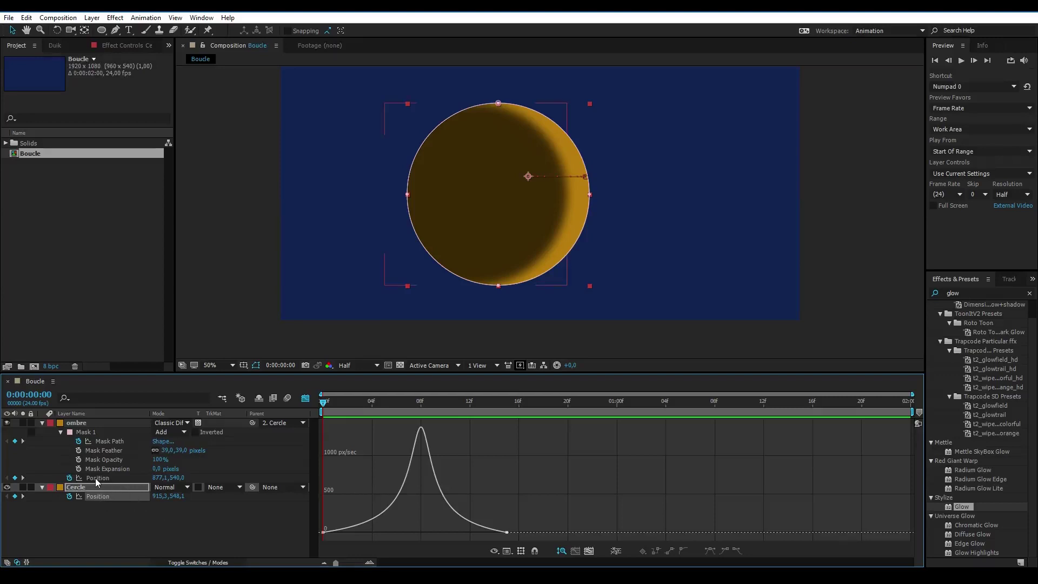
shift+click(95, 478)
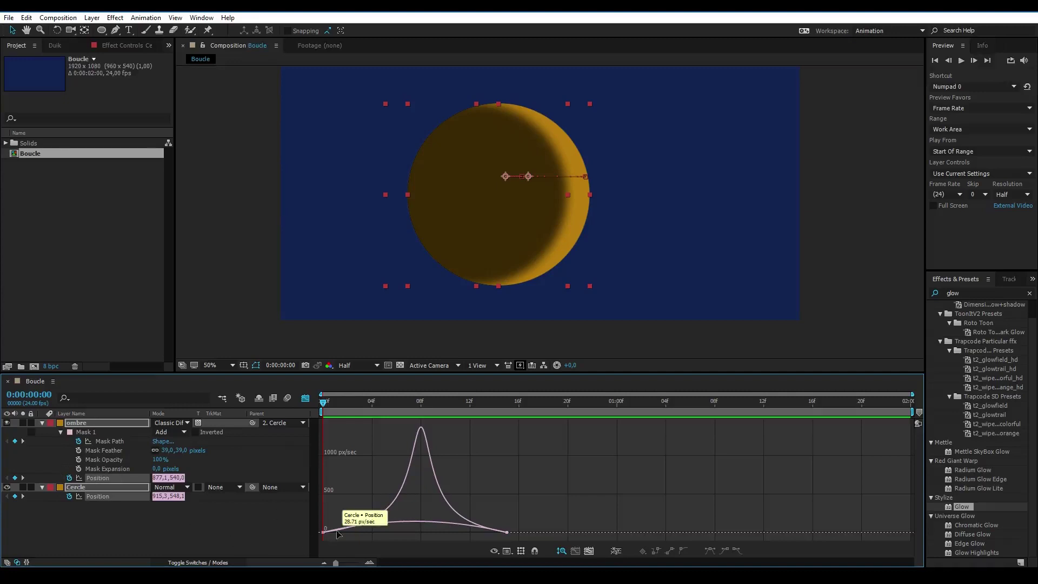
Step: Ease both ombre Position keyframes by dragging their influence handles into a bell-shaped speed curve
click(381, 535)
drag(397, 533, 387, 529)
mouse_move(416, 523)
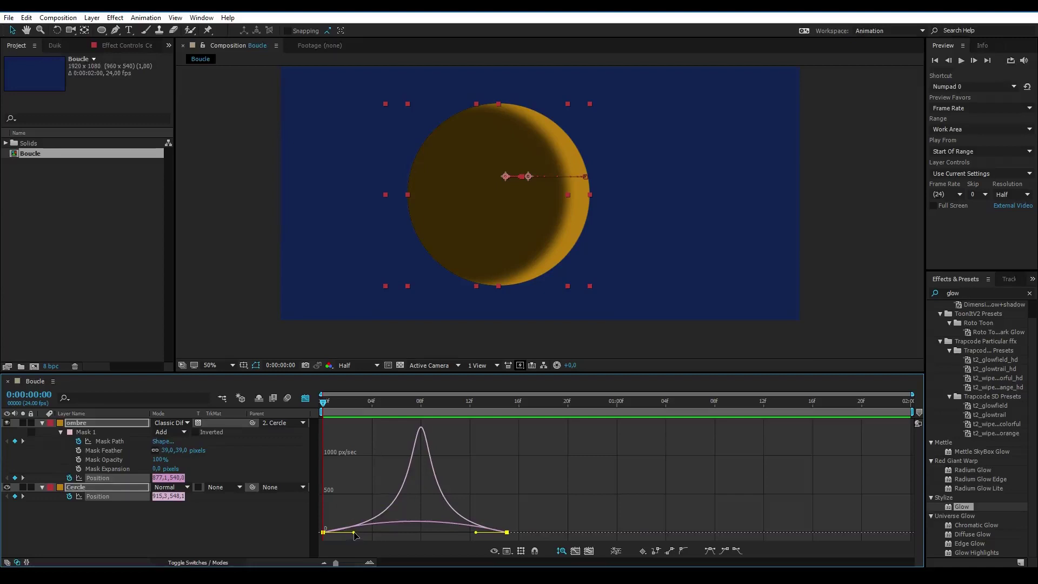
drag(354, 533, 396, 541)
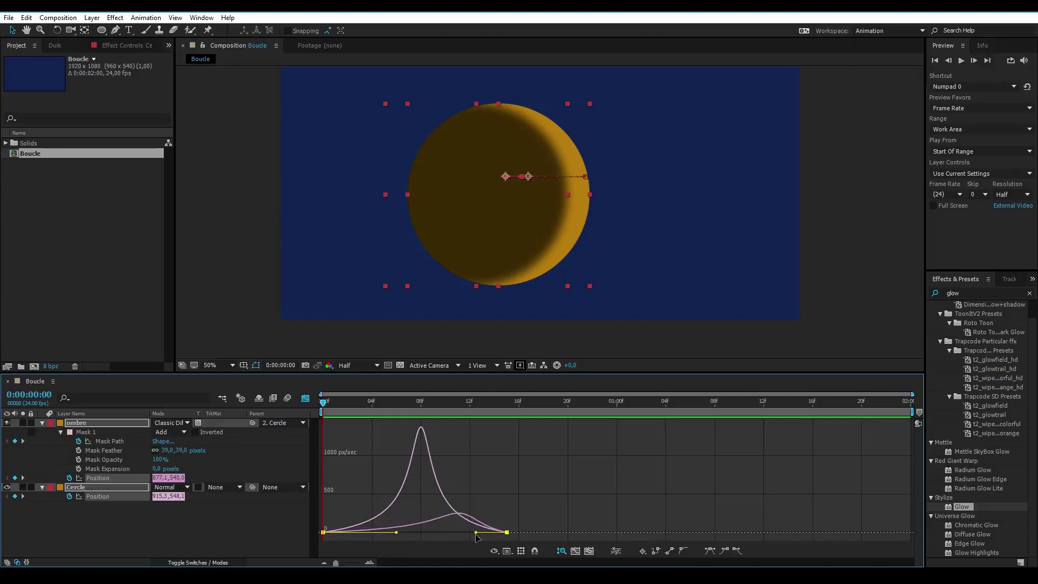
drag(475, 533, 438, 536)
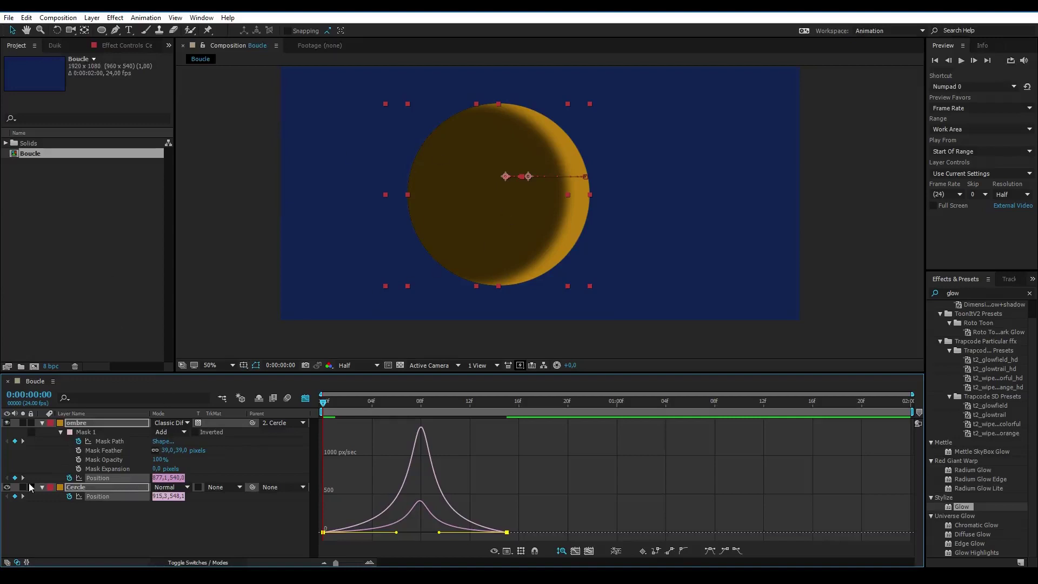
click(68, 533)
Step: Play a preview of the looping crescent moon animation
key(space)
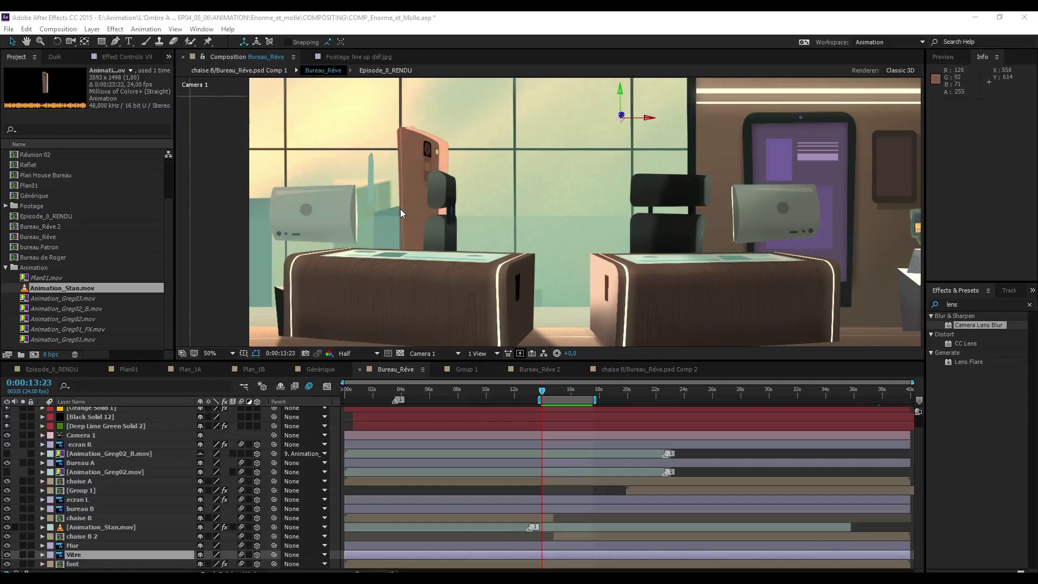
Step: Preview the Bureau_Rêve office shot, scrubbing from 14:01 to 14:12 and playing onward
click(542, 394)
key(space)
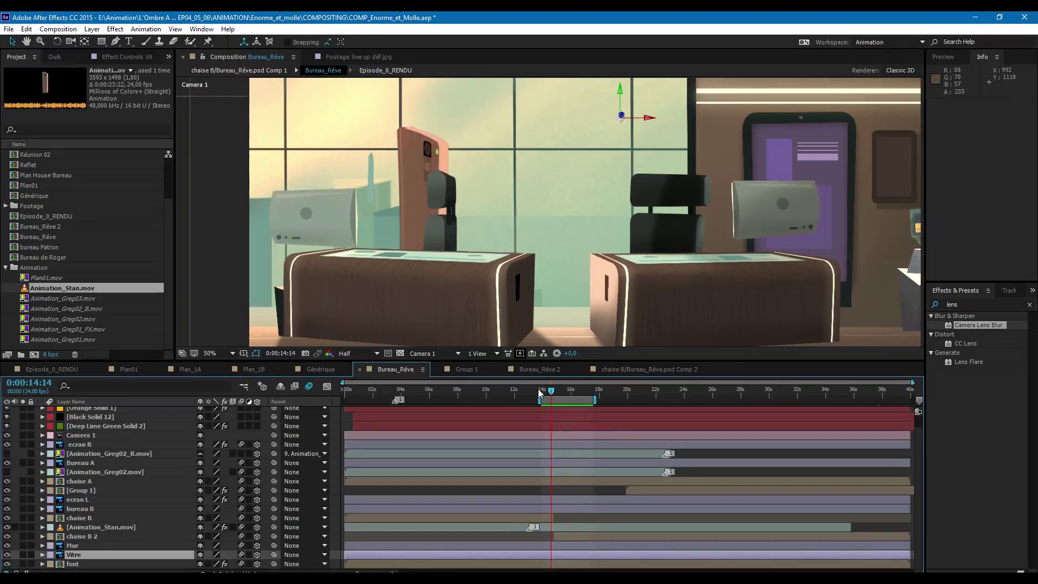
click(544, 391)
drag(544, 391, 547, 392)
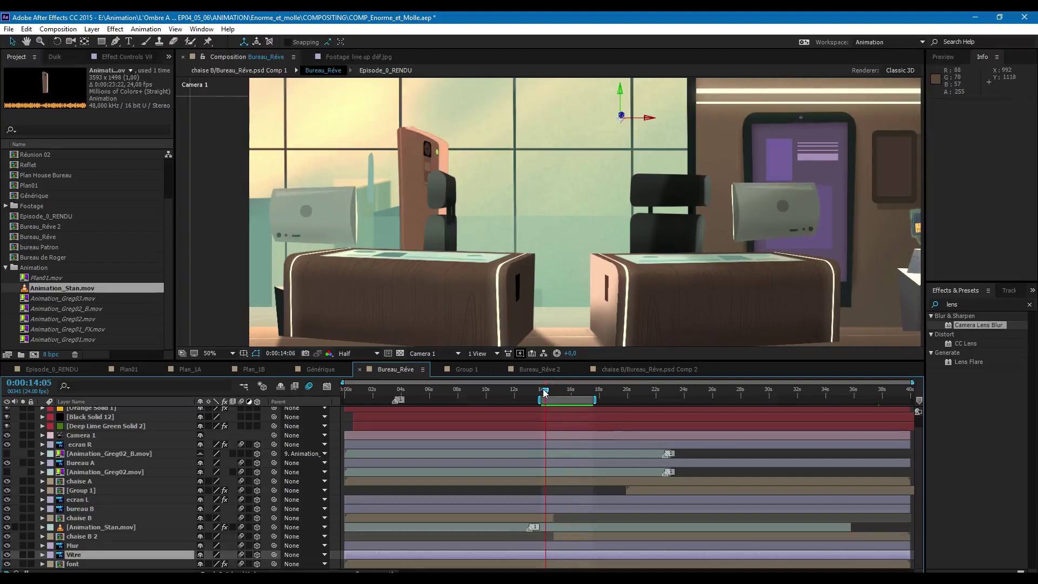
key(space)
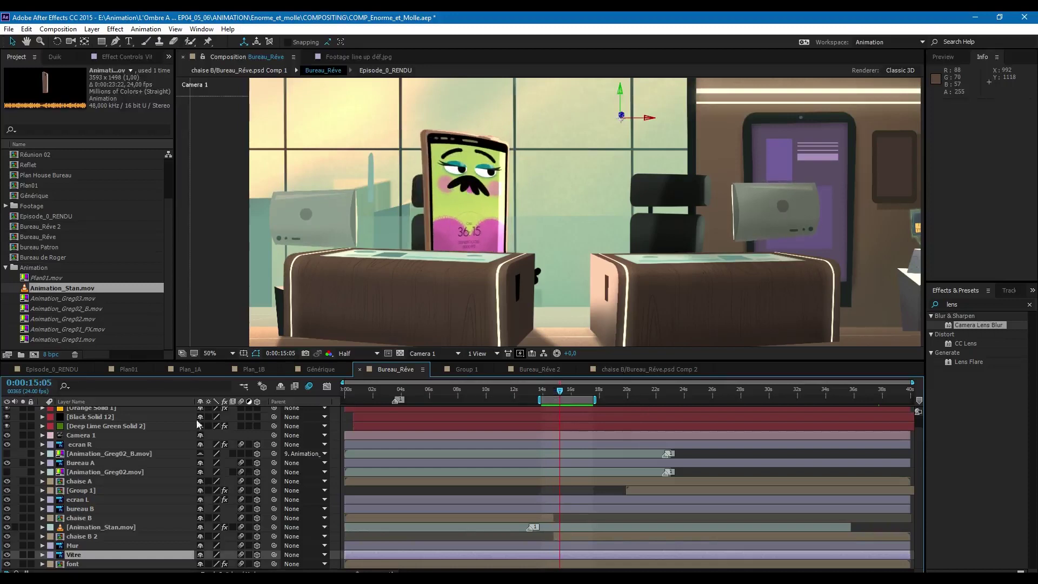
Step: Hide Animation_Stan.mov and step frame by frame through the chair's swivel, then preview it
click(7, 527)
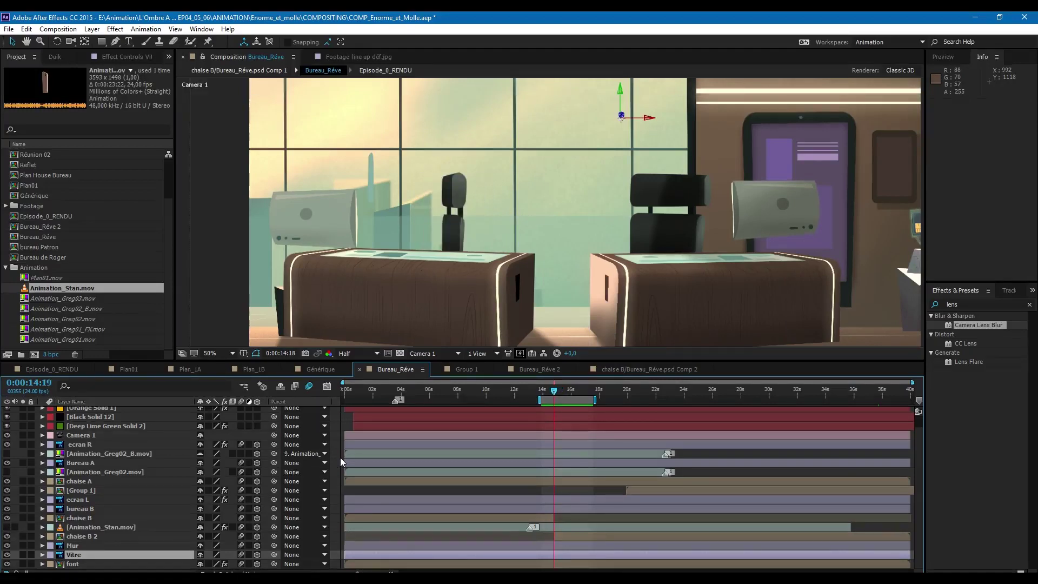
key(Page_Up)
key(Page_Down)
key(Page_Down)
key(Page_Down)
key(Page_Down)
key(Page_Up)
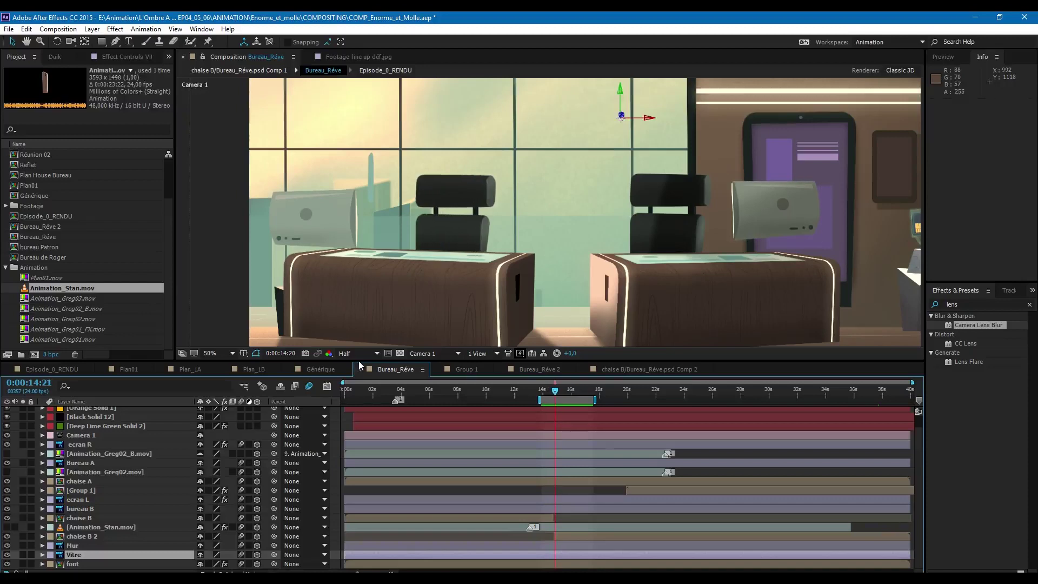
key(Page_Up)
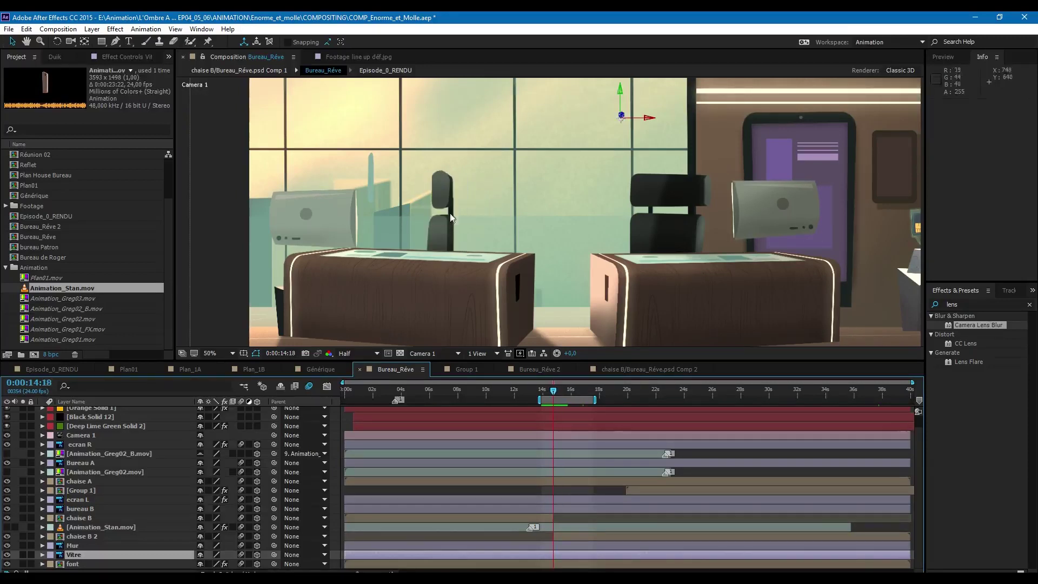
key(space)
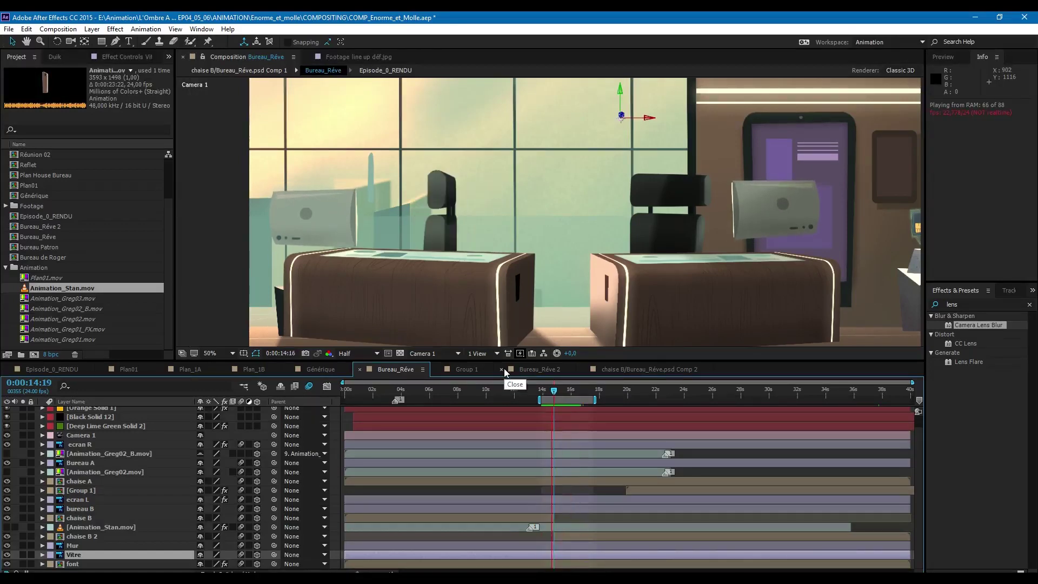
Step: Open the chair precomp Comp 1 and preview its animation from 14:16
double_click(68, 536)
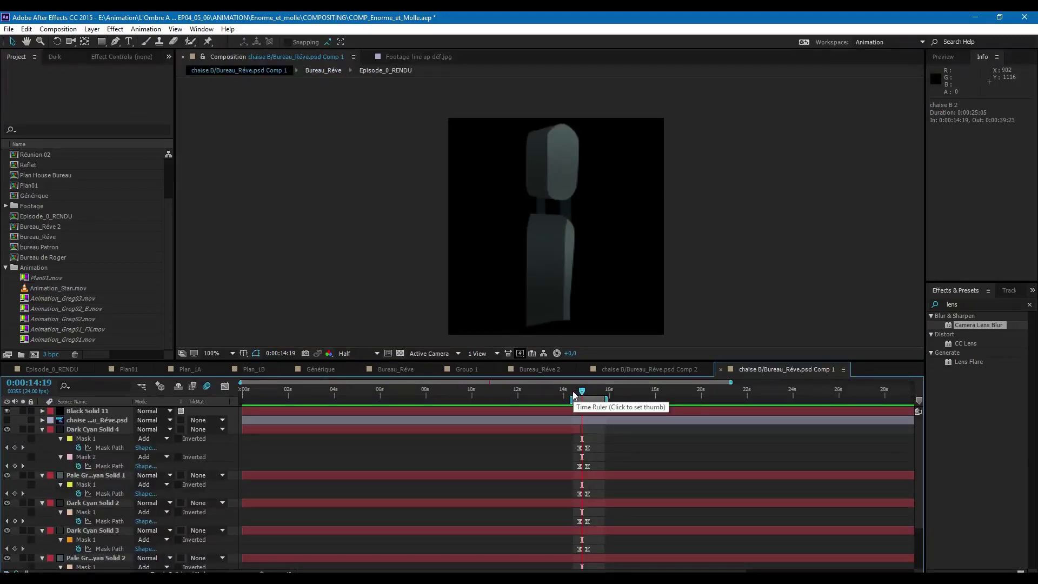
click(579, 394)
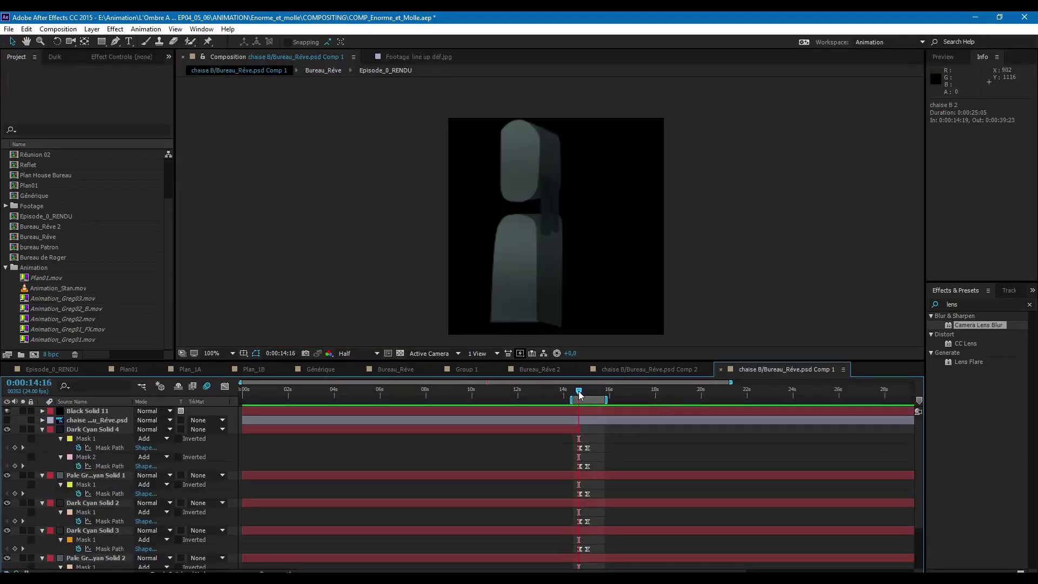
key(space)
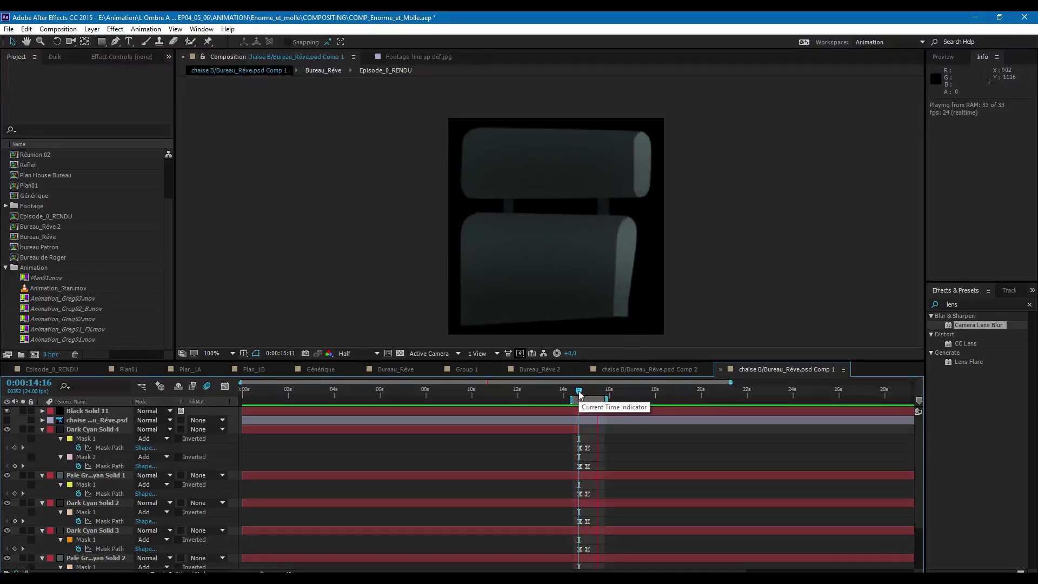
key(space)
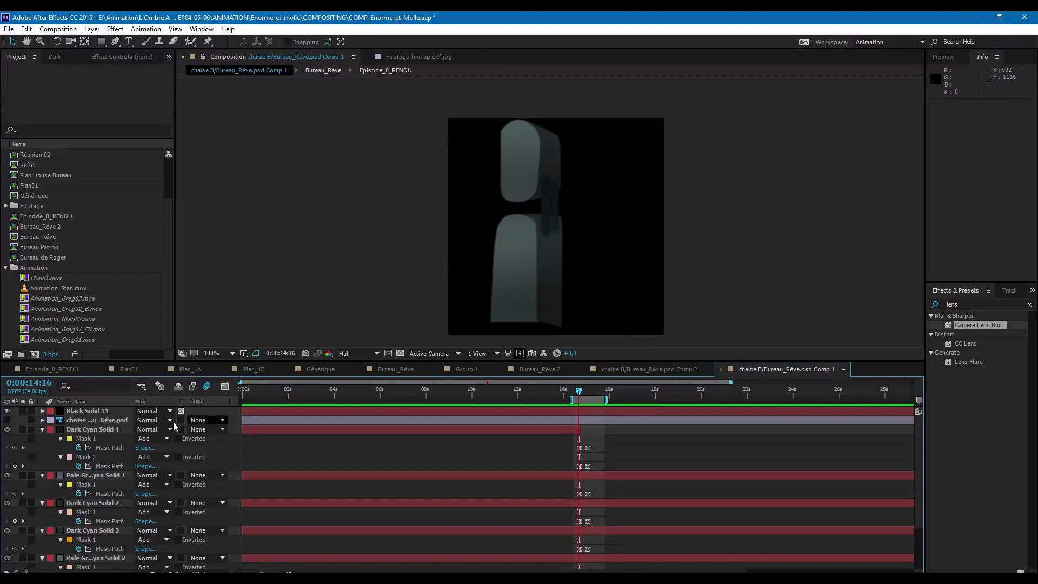
click(104, 430)
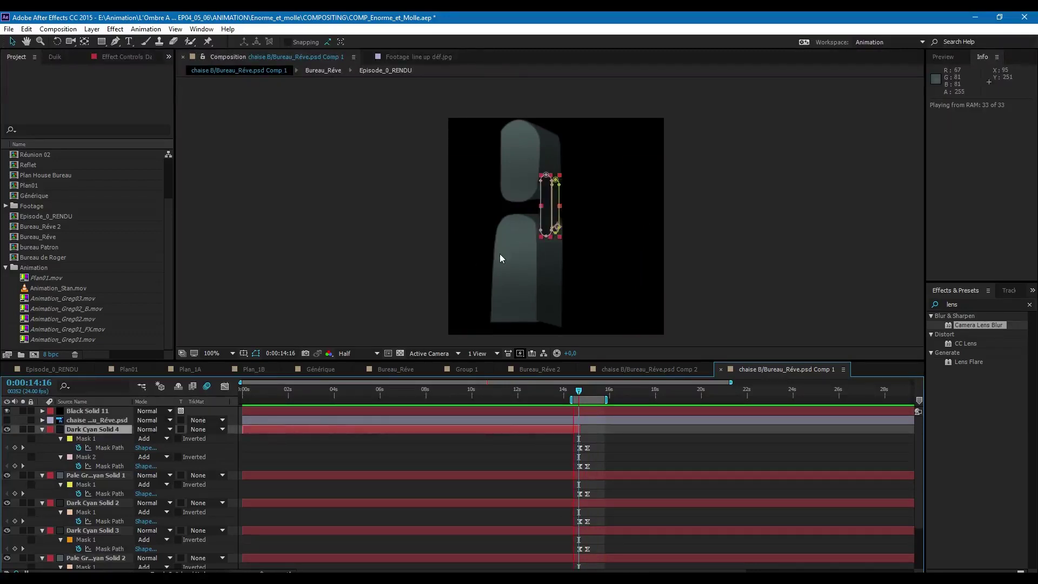
key(space)
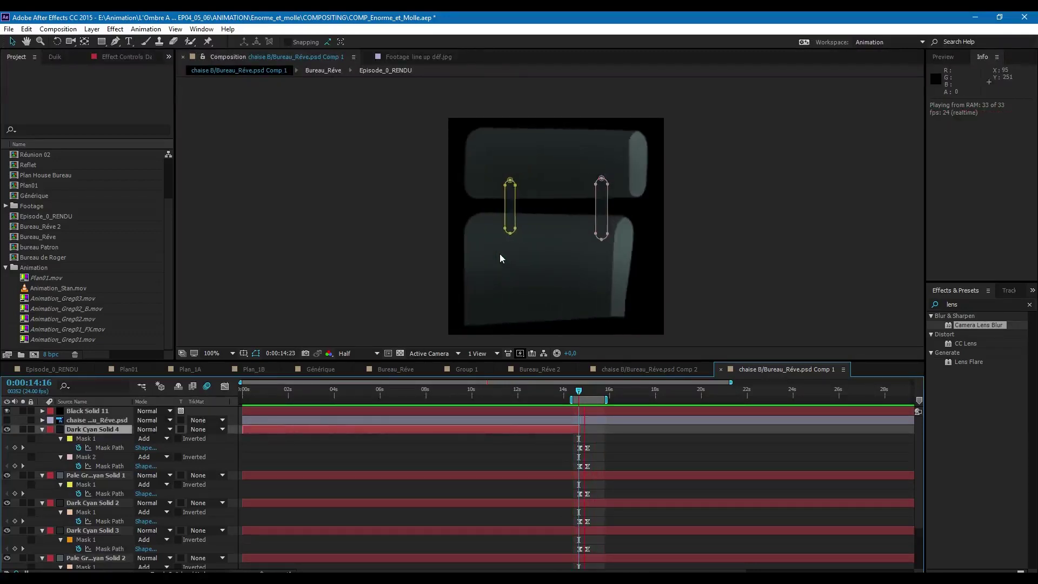
Step: Inspect the Dark Cyan and pale grey-cyan solids and solo the second pale grey-cyan solid
click(106, 475)
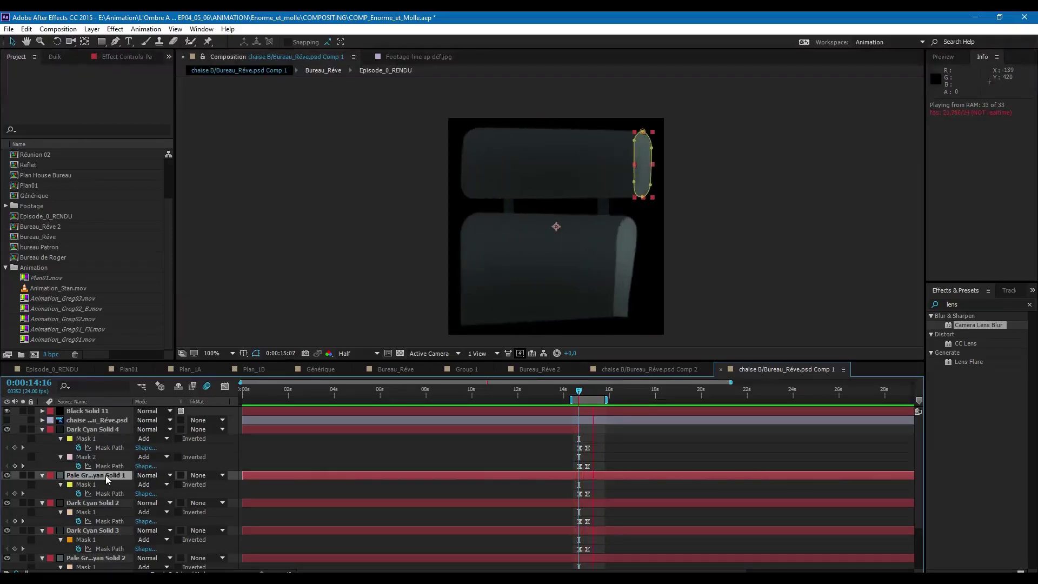
click(83, 503)
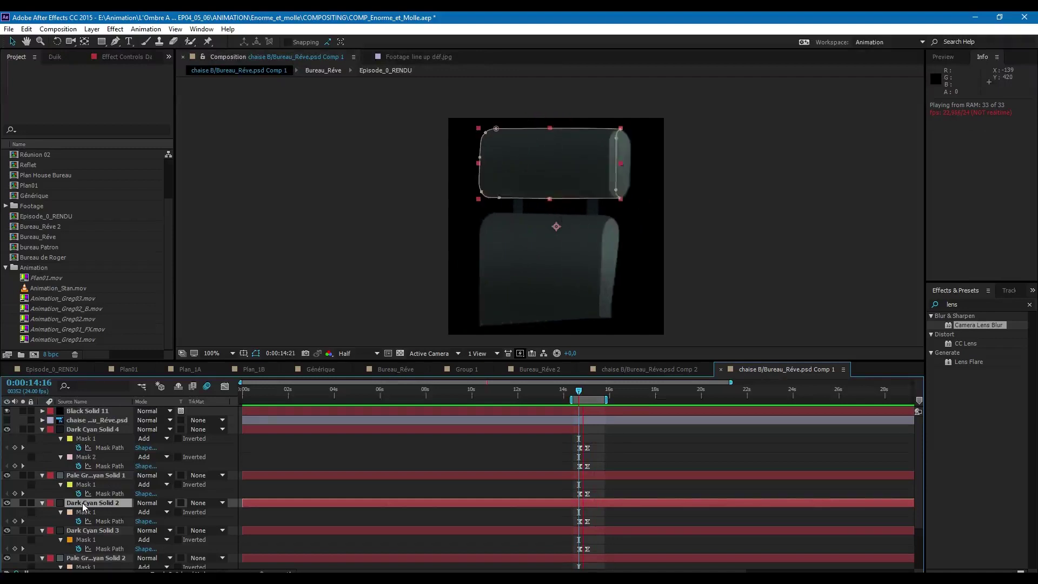
click(97, 529)
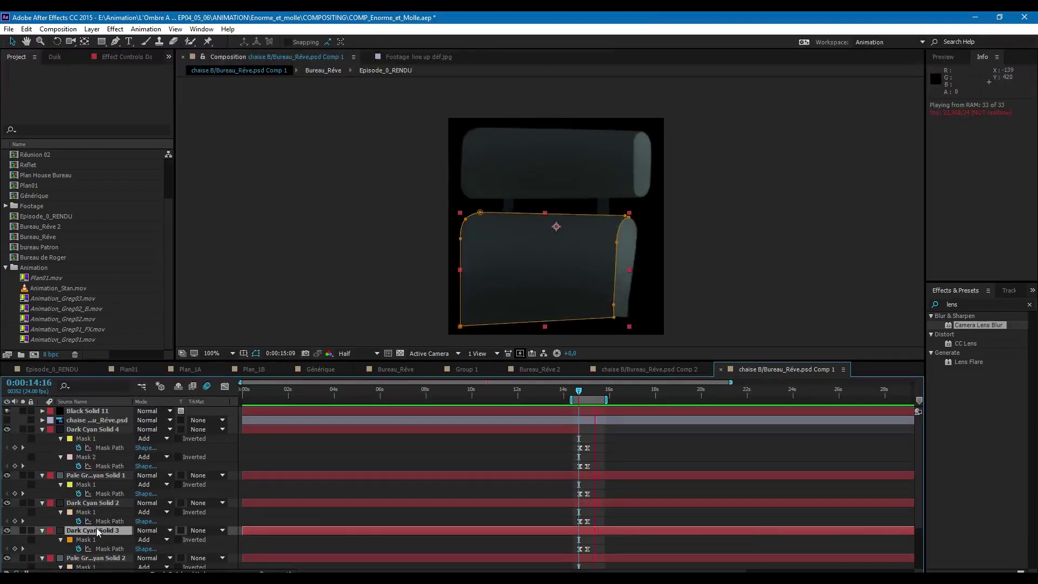
scroll(78, 466, down, 1)
click(23, 539)
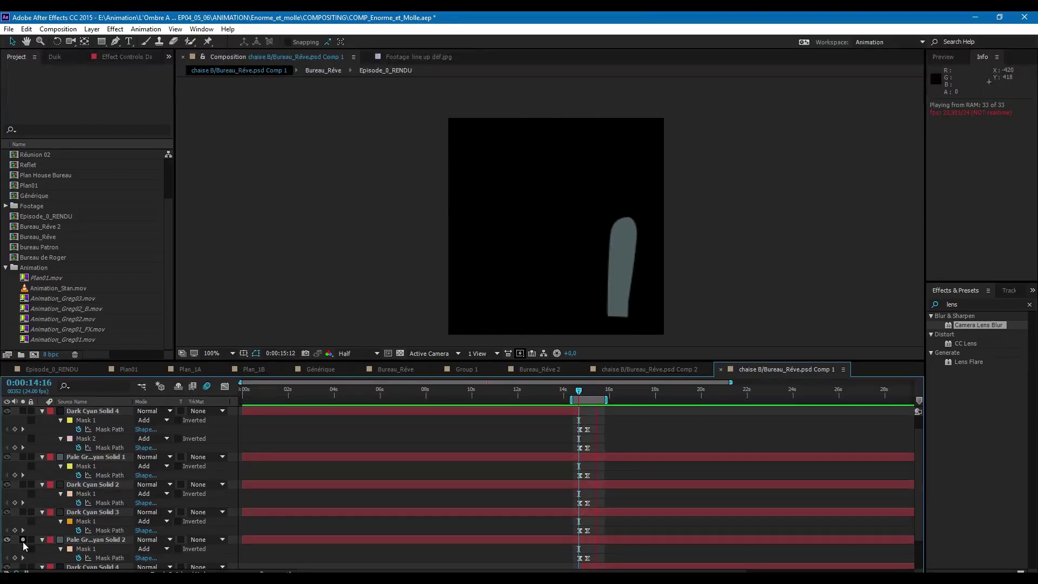
scroll(24, 546, down, 1)
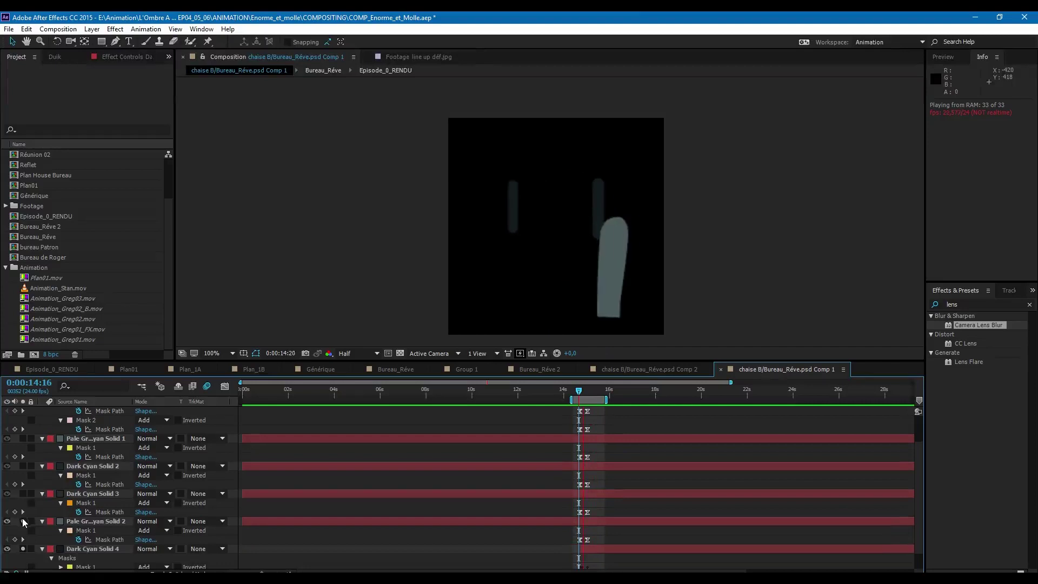
scroll(22, 520, down, 1)
Step: Add Dark Cyan Solids 3, 2, 4 and the first pale grey-cyan solid to the solo, then switch to Comp 2
click(22, 472)
scroll(27, 478, up, 1)
click(23, 462)
scroll(23, 468, up, 1)
click(23, 453)
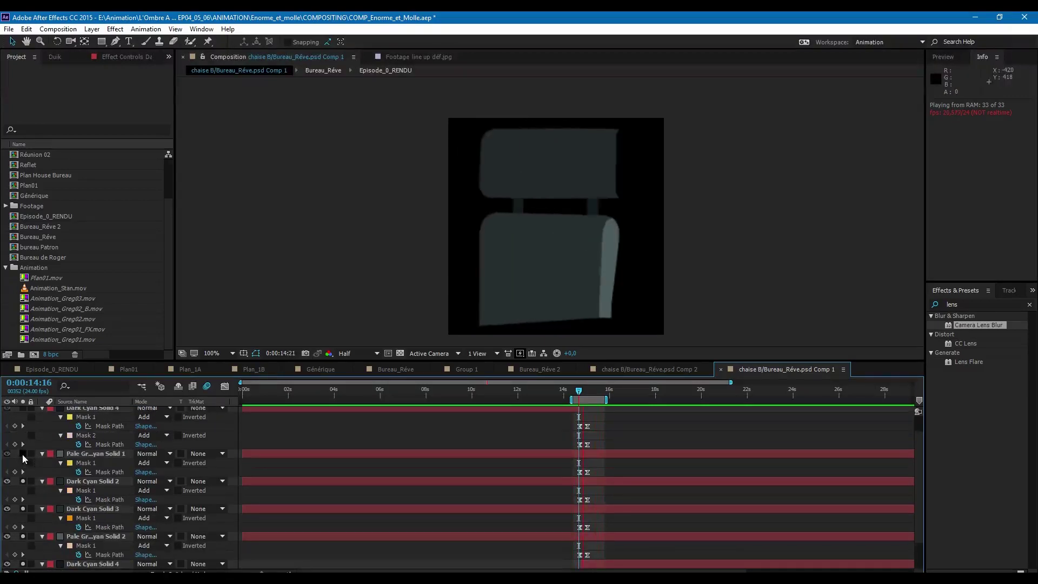
scroll(36, 456, up, 1)
click(22, 425)
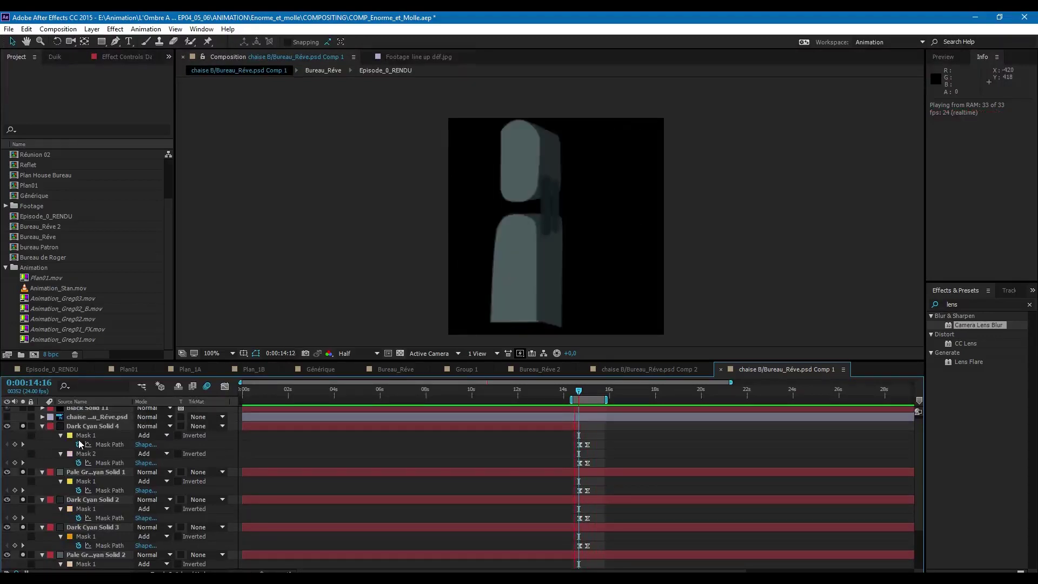
scroll(79, 444, up, 1)
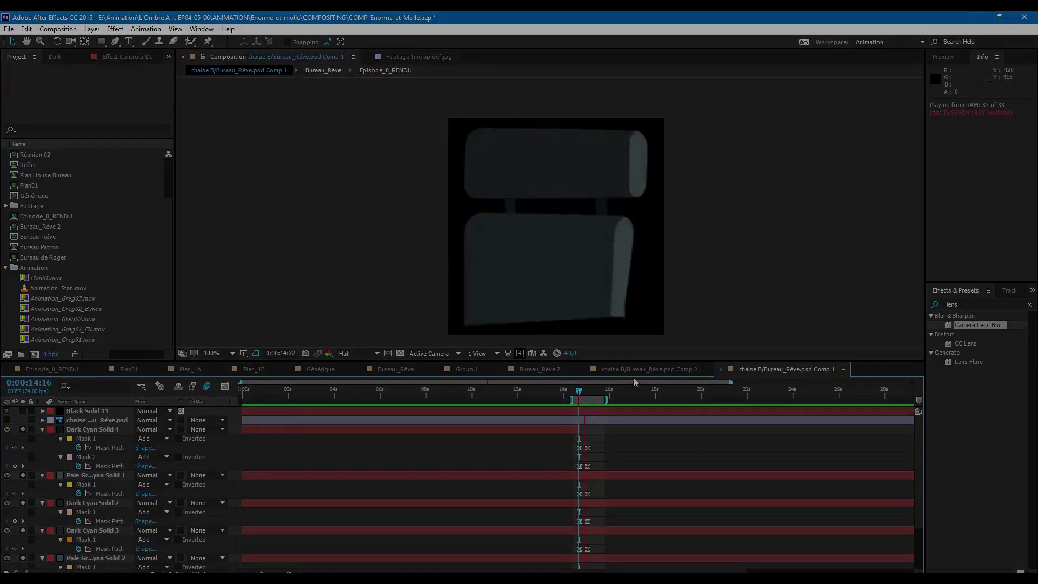
click(626, 369)
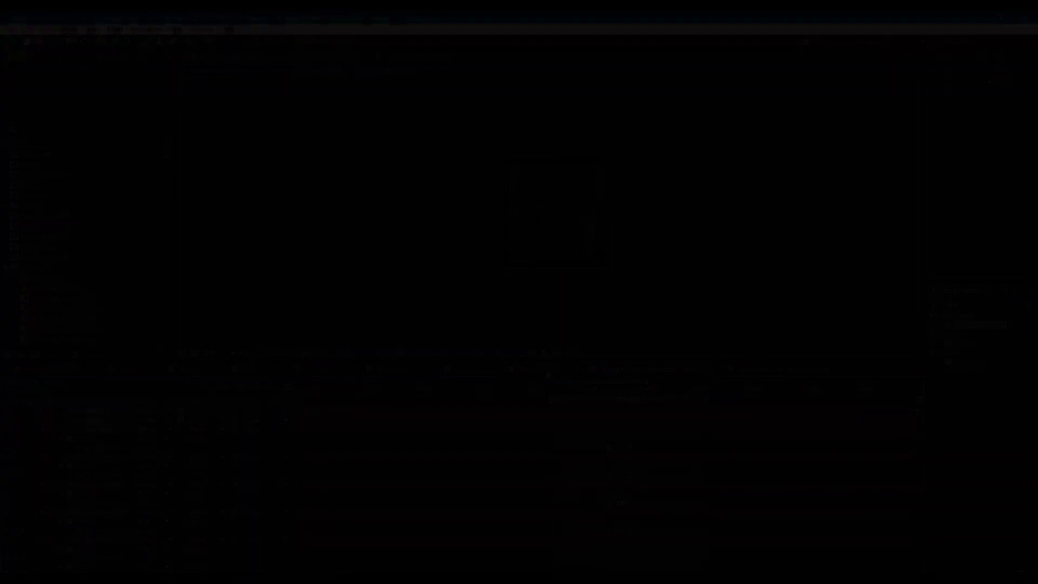